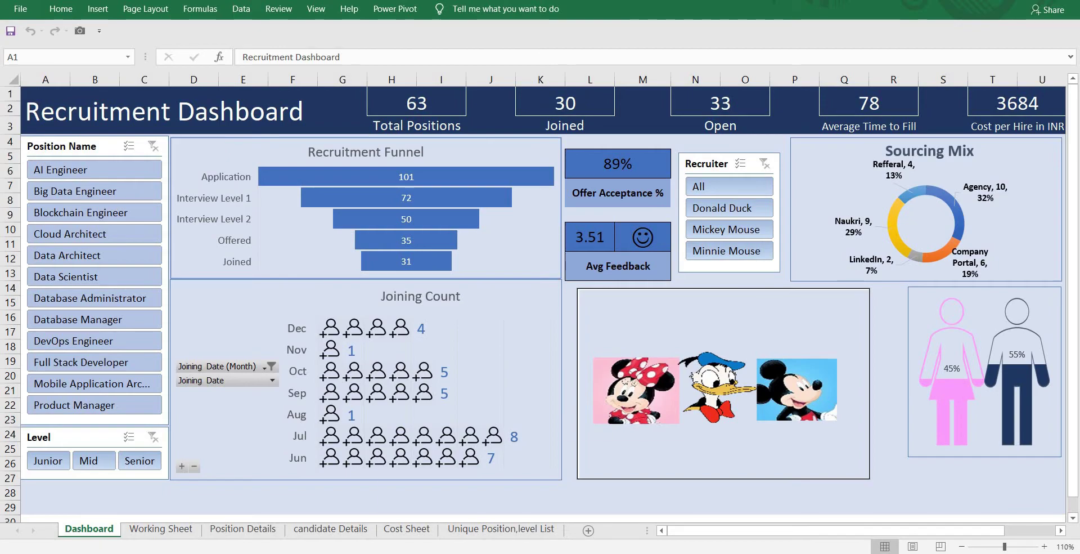
Write "Time to fill: represents the calendar days a recruiter takes to fill an open position" in the black text box on the Position Details sheet
click(561, 522)
click(754, 218)
text(Time )
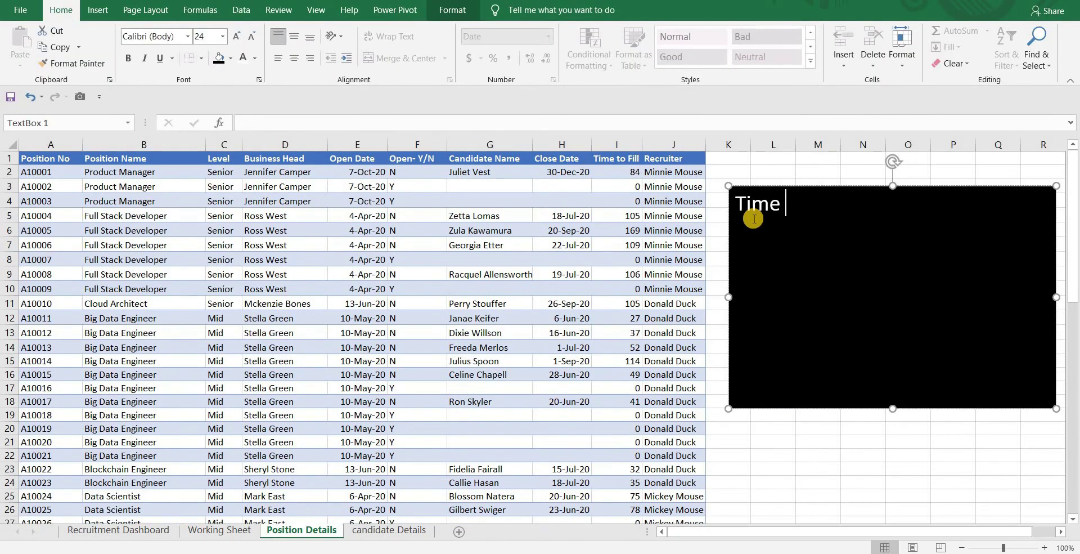
text(to fill: represents)
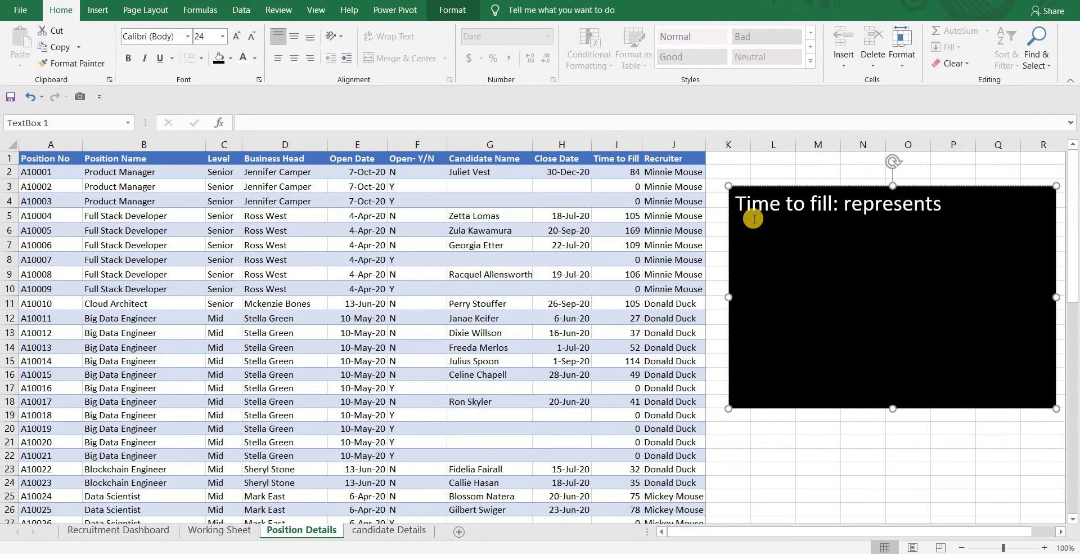
text( the calendar days a recruit)
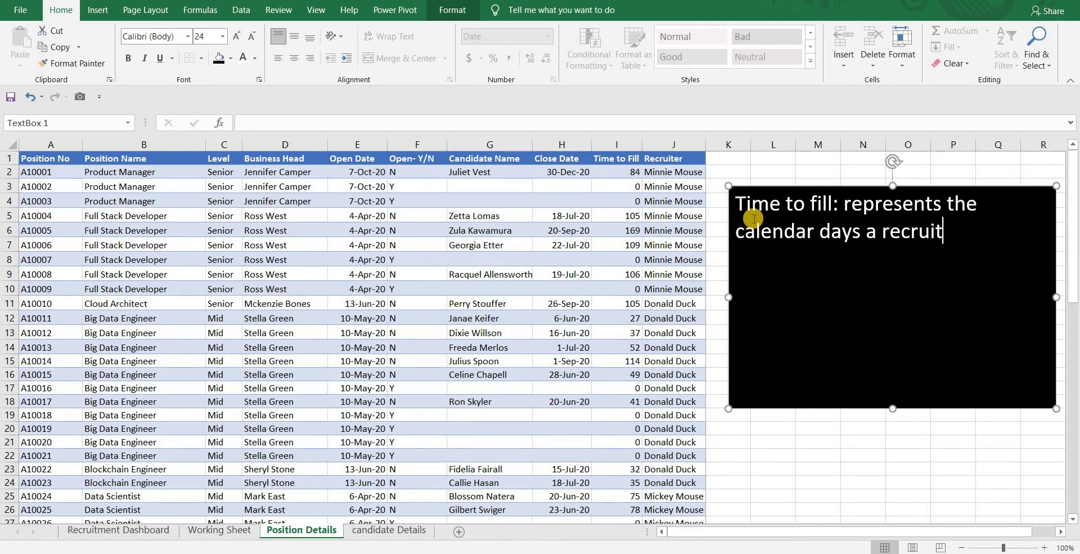
text(er takes to fill an open position)
Below a blank line, add "Start Date: position was vacant / assigned to the recruiter" and "End date: candidate's joining date" on separate lines
key(Return)
key(Return)
text(Start)
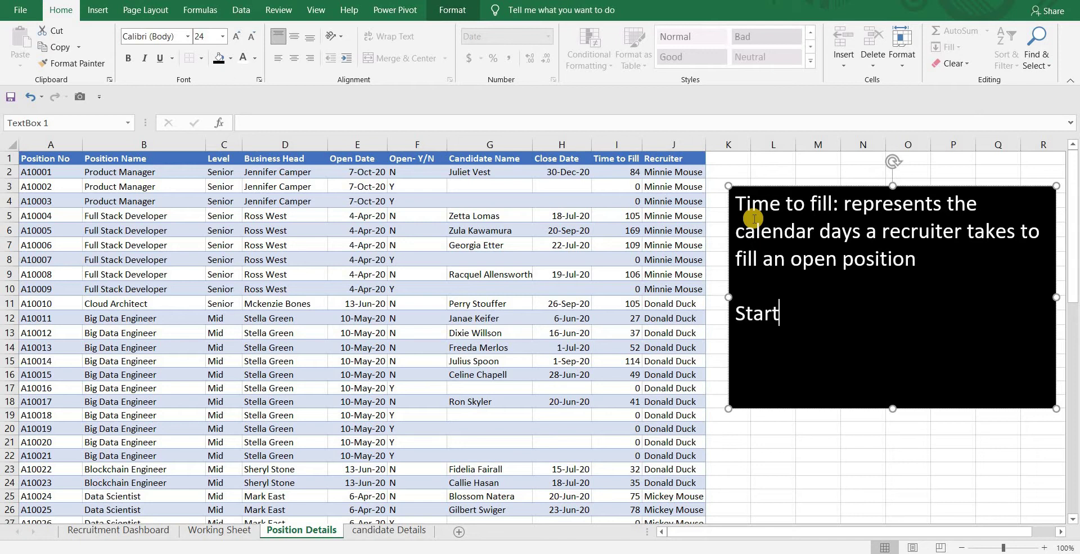
text( Date: position was vacant / assigned to the recruiter)
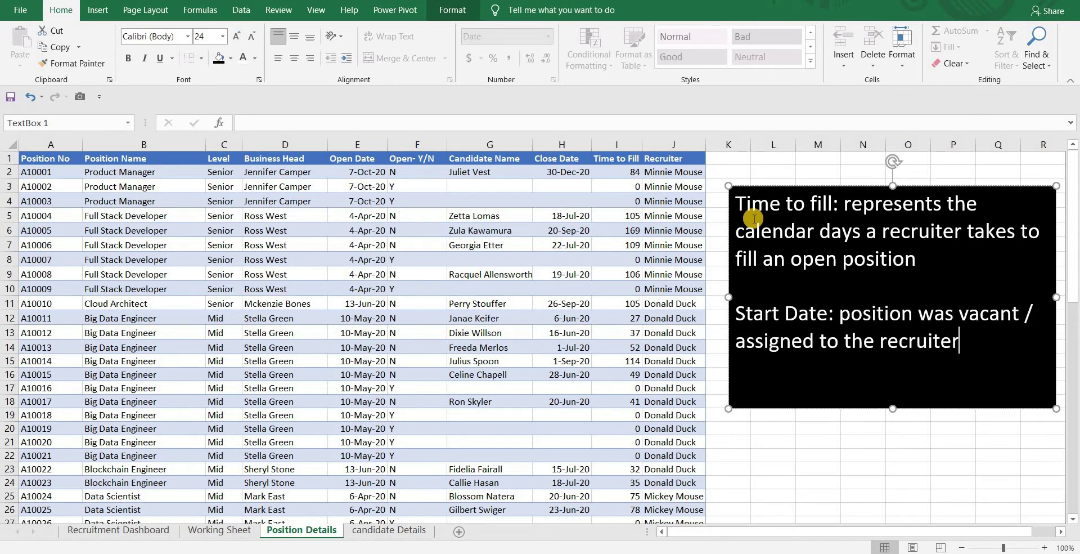
key(Return)
text(E)
text(nd date: candidate's joining dates)
key(BackSpace)
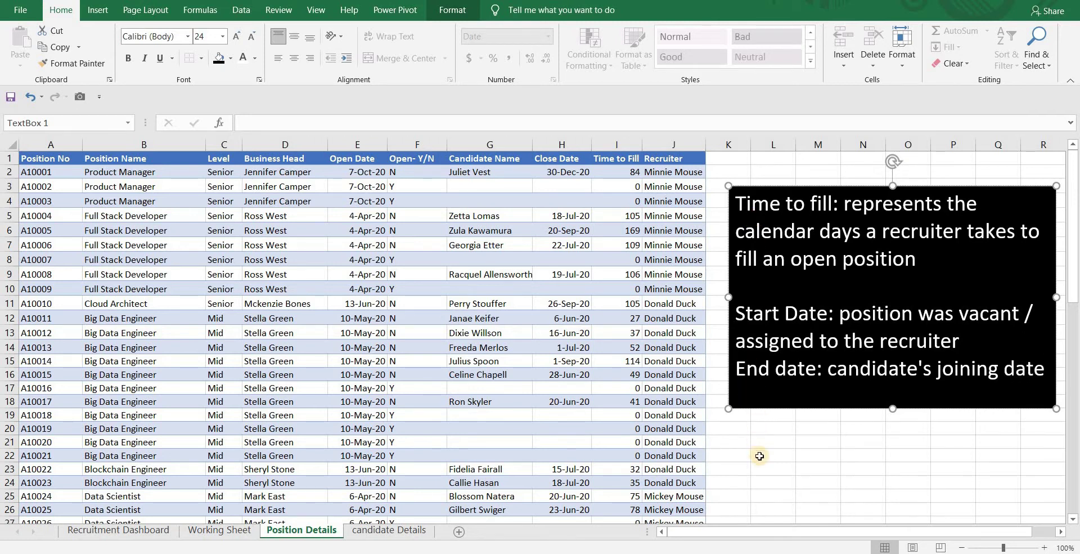
Enter the label "Start Date" in cell L20 with the date 01-Jan-2021 beside it in M20
click(761, 427)
text(Start Date)
key(Tab)
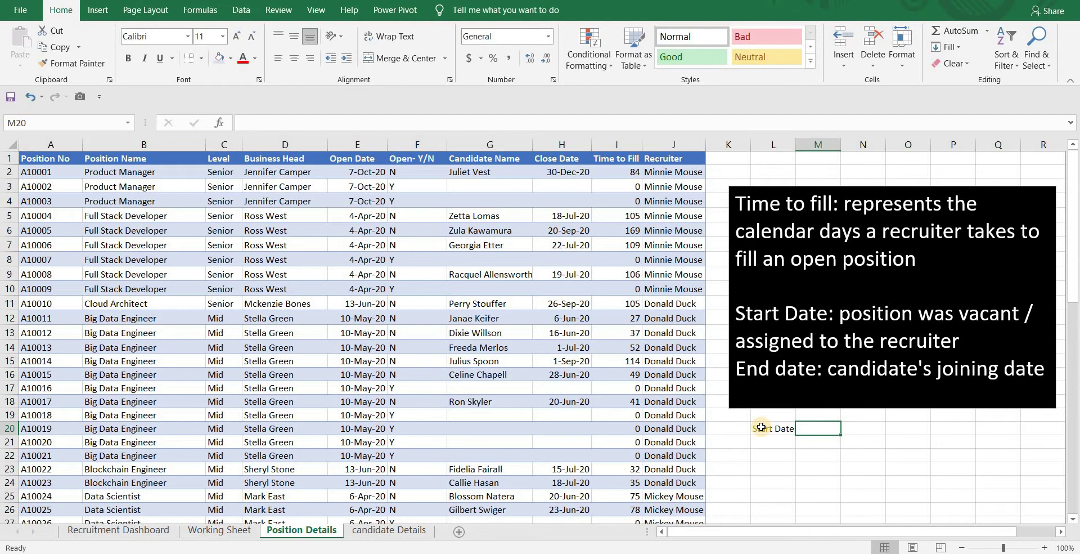
text(01-Jan-2021)
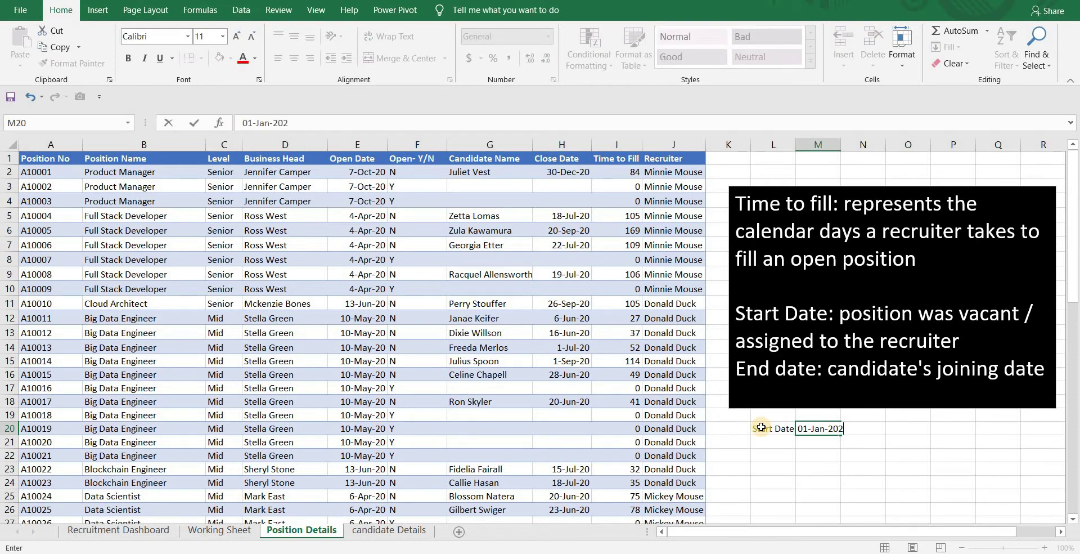
key(Return)
Enter the label "Closed Date" in cell L21 with the date 12-Jan-21 beside it in M21
key(Left)
text(C;)
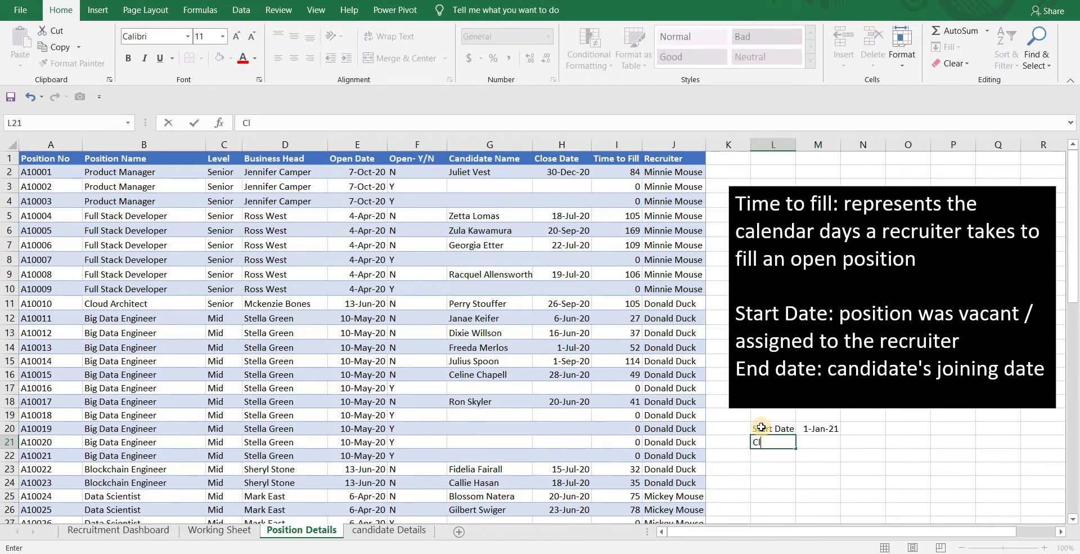
text(osed Date)
key(Tab)
text(1)
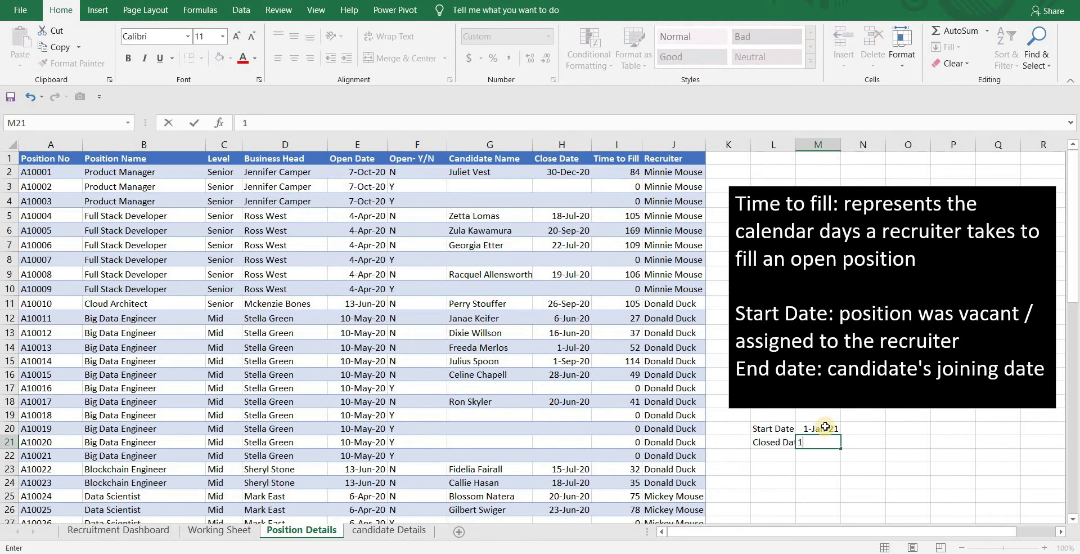
text(2-Jan-21)
key(Return)
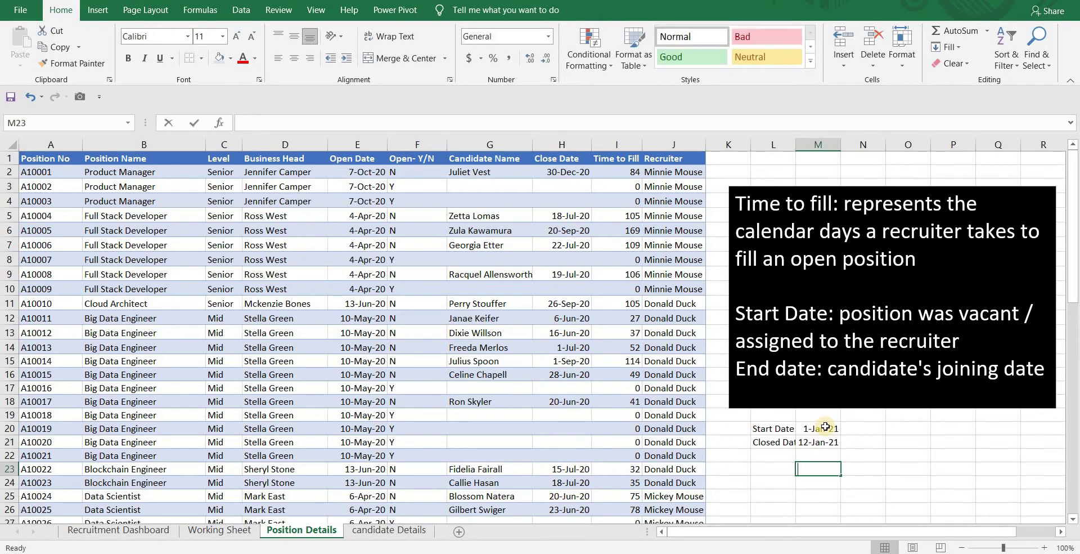
Calculate the example's time to fill in cell M23 with the formula =M21-M20
key(Down)
text(=M21-)
click(825, 426)
key(Return)
key(Down)
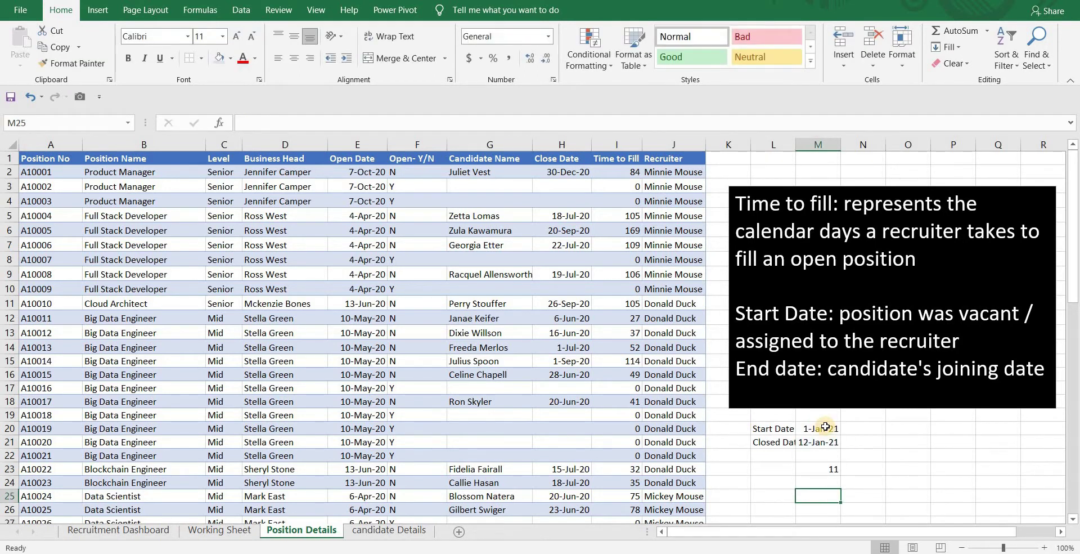
Enter the label "Role A" in cell L27 with the value 20 in M27
key(Left)
key(Down)
key(Down)
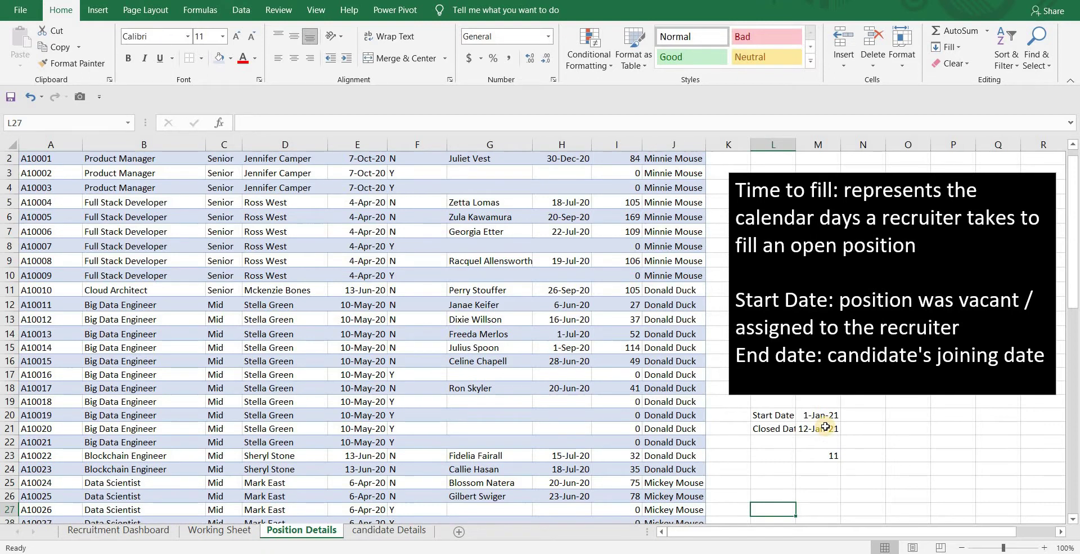
text(Role A)
key(Tab)
text(20)
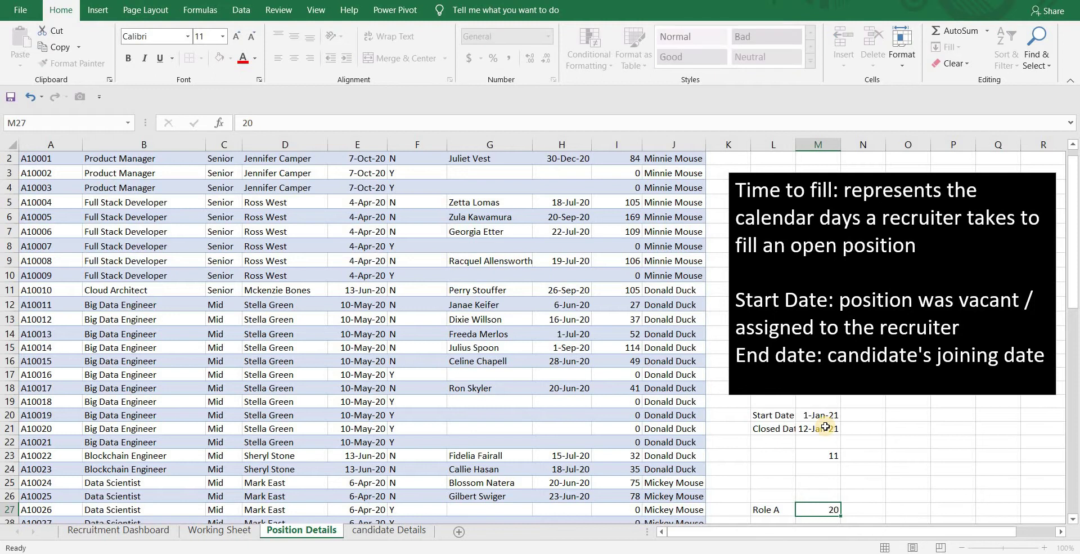
Enter the label "Role B" in cell L28 with the value 30 in M28
key(Left)
key(Down)
text(R)
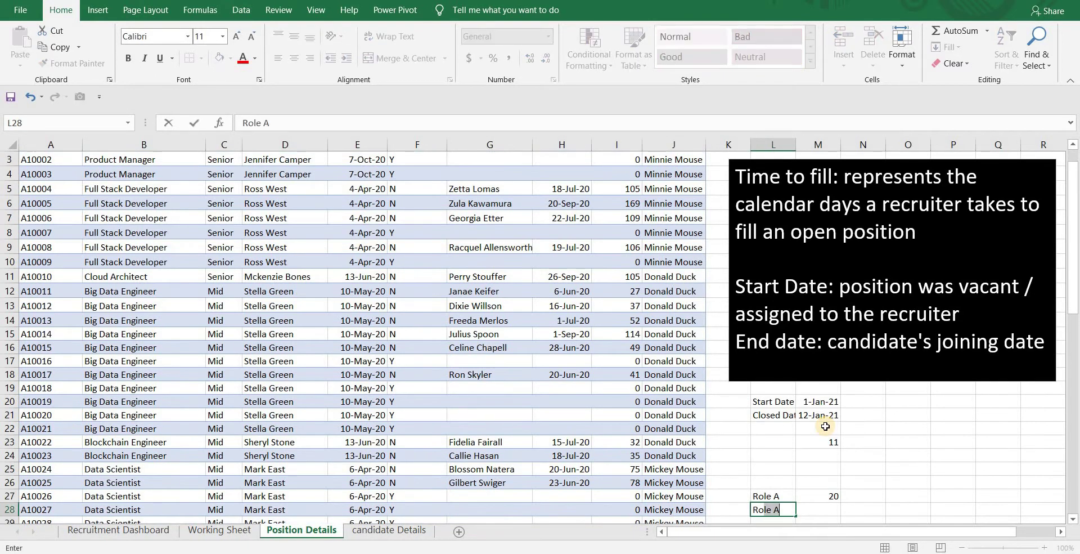
text(ole B)
key(Tab)
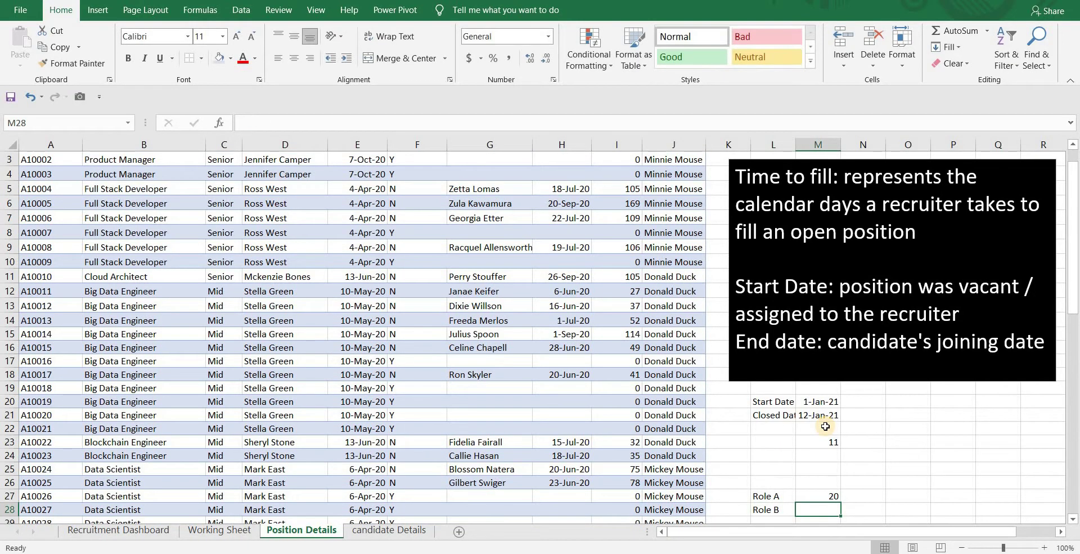
text(30)
key(Return)
Add the Role A and Role B values in cell M30 with the formula =M27+M28
key(Down)
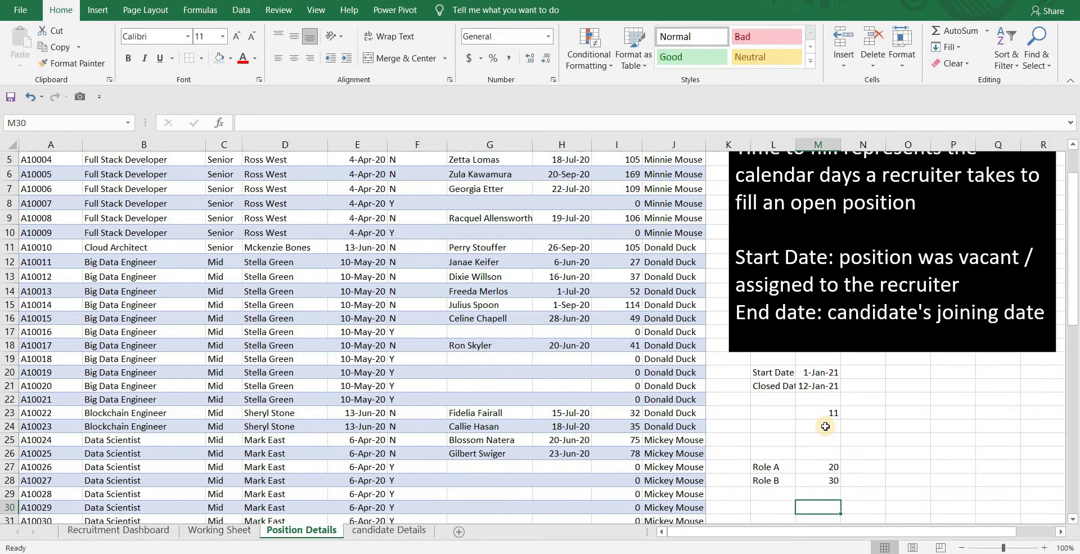
text(=)
key(Up)
key(Up)
key(Up)
text(+)
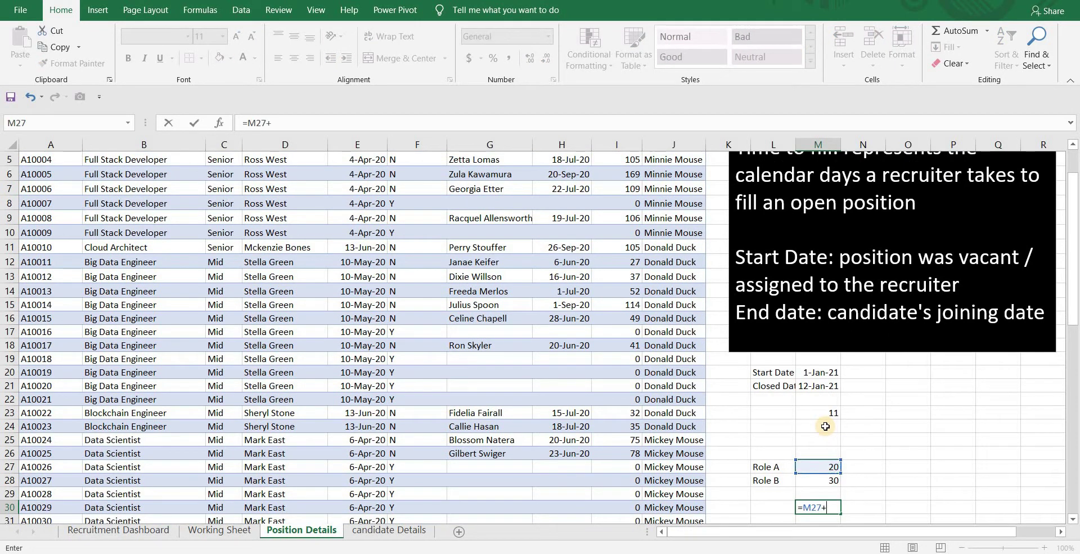
click(822, 482)
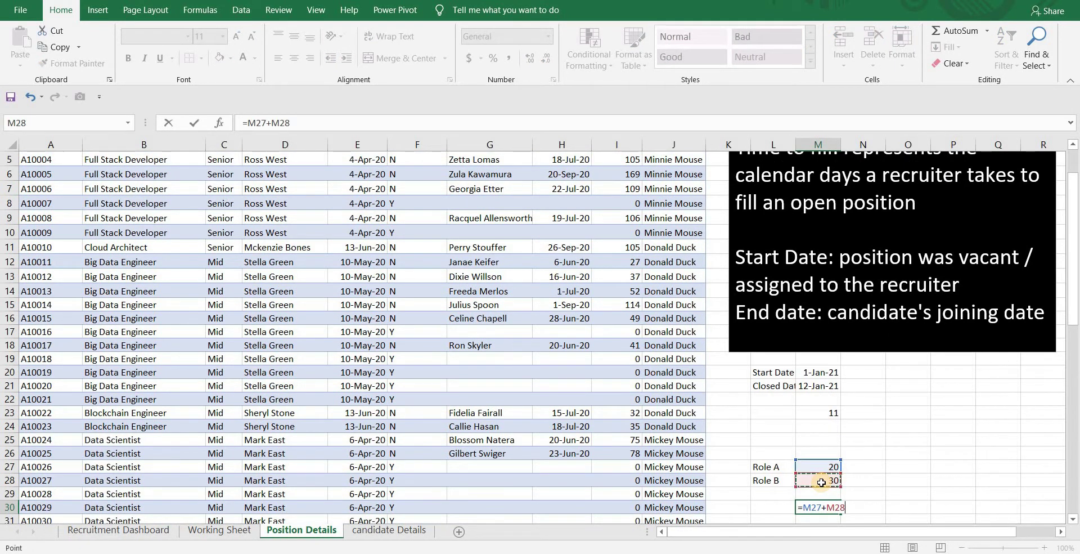
key(Return)
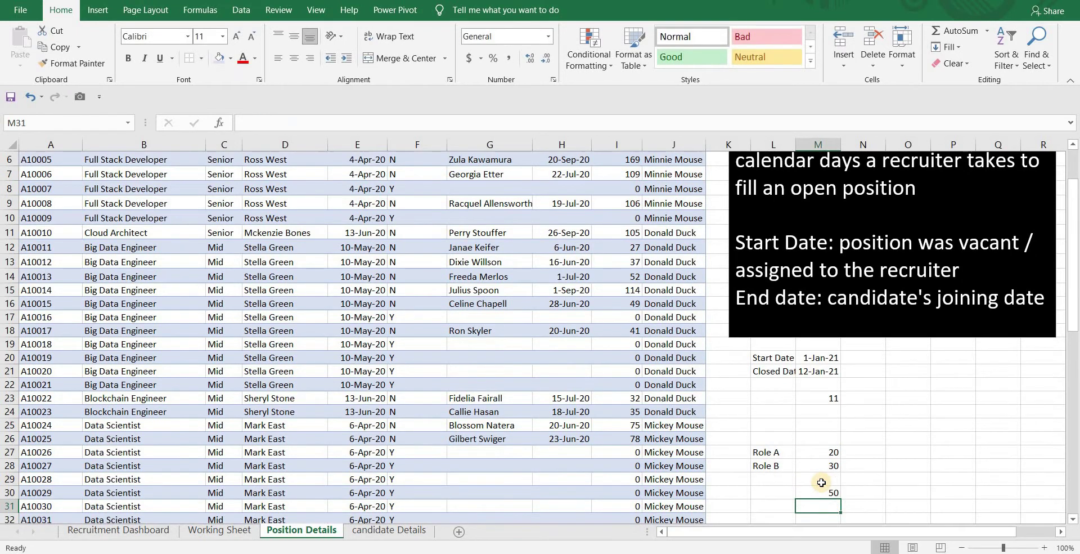
Calculate the average of the two roles in cell M31 with the formula =M30/2
text(=)
key(Up)
text(/)
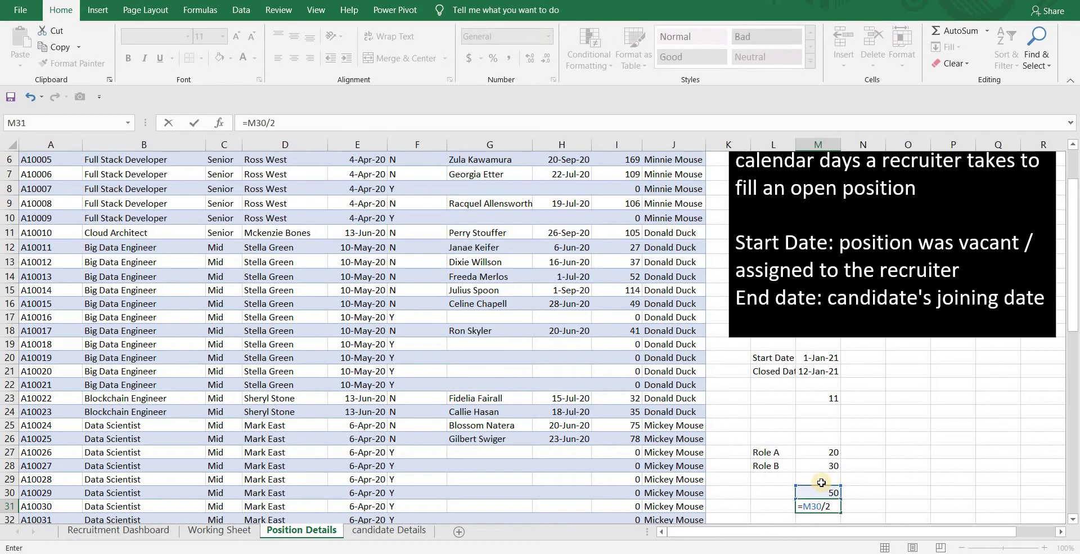
text(2)
key(Return)
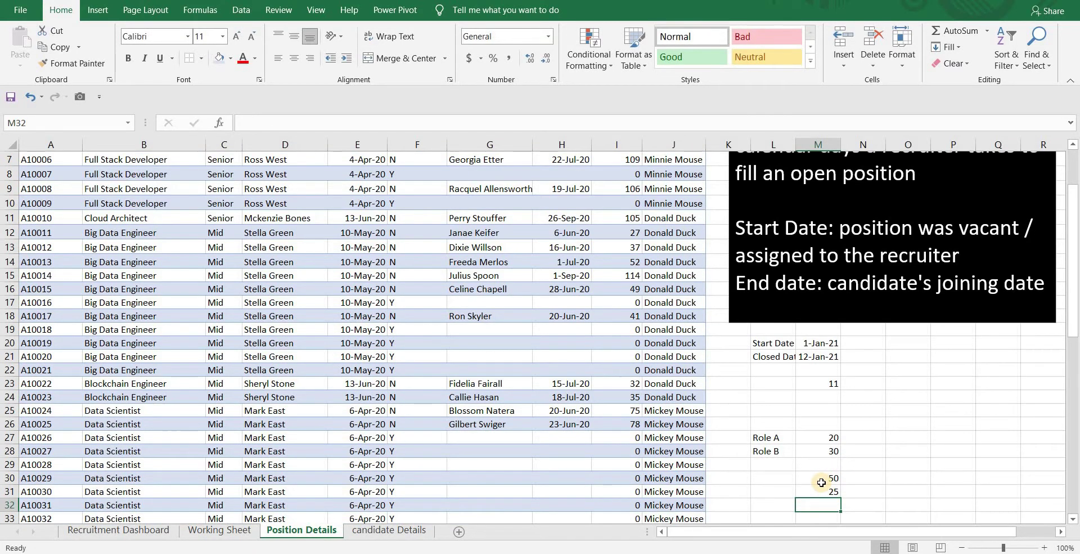
Create a PivotTable from the Position_Details table at cell A18 of the existing Working Sheet, adding the data to the Data Model
scroll(821, 482, up, 2)
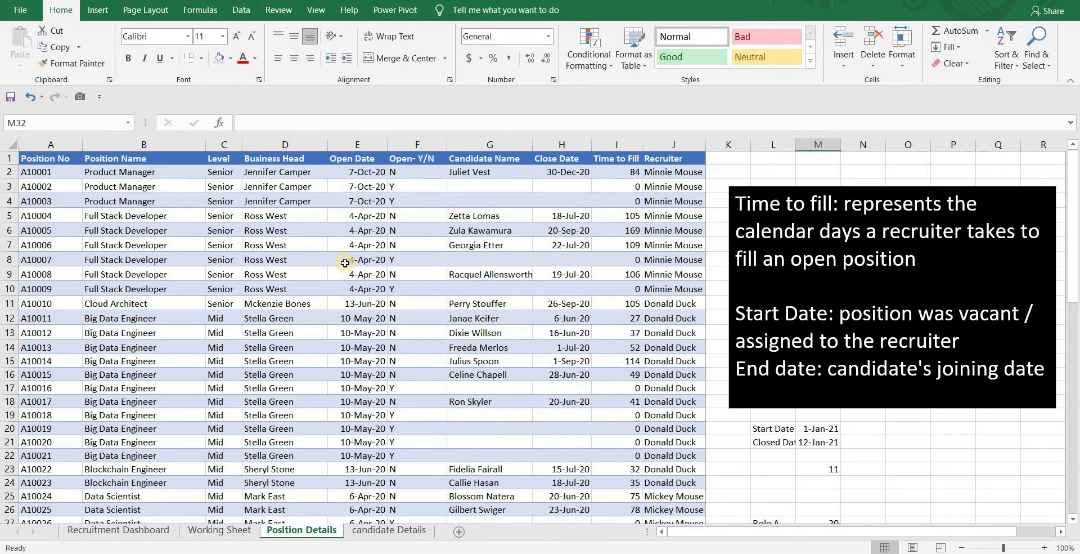
scroll(345, 263, down, 1)
click(318, 275)
click(307, 319)
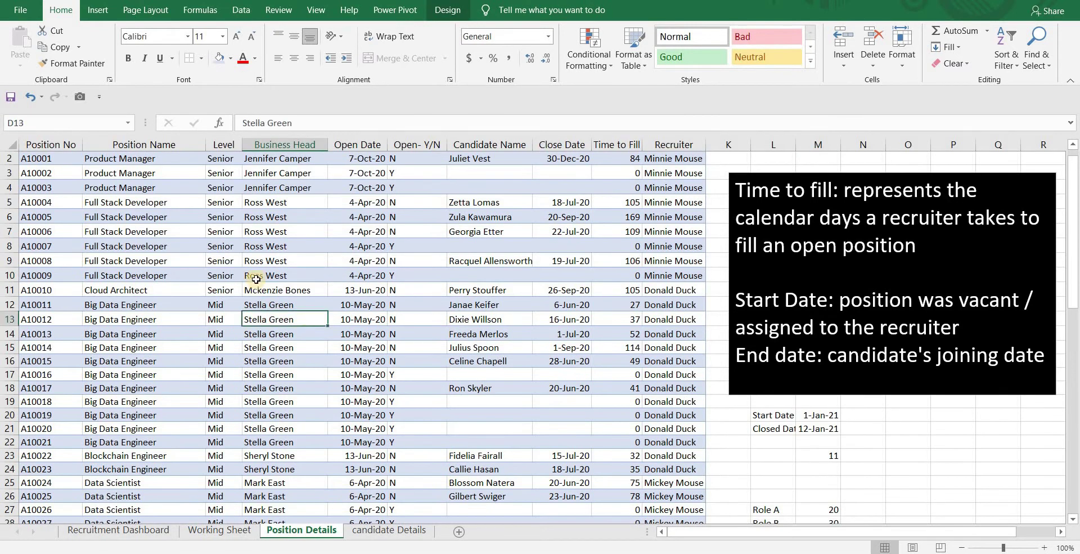
click(90, 11)
click(25, 42)
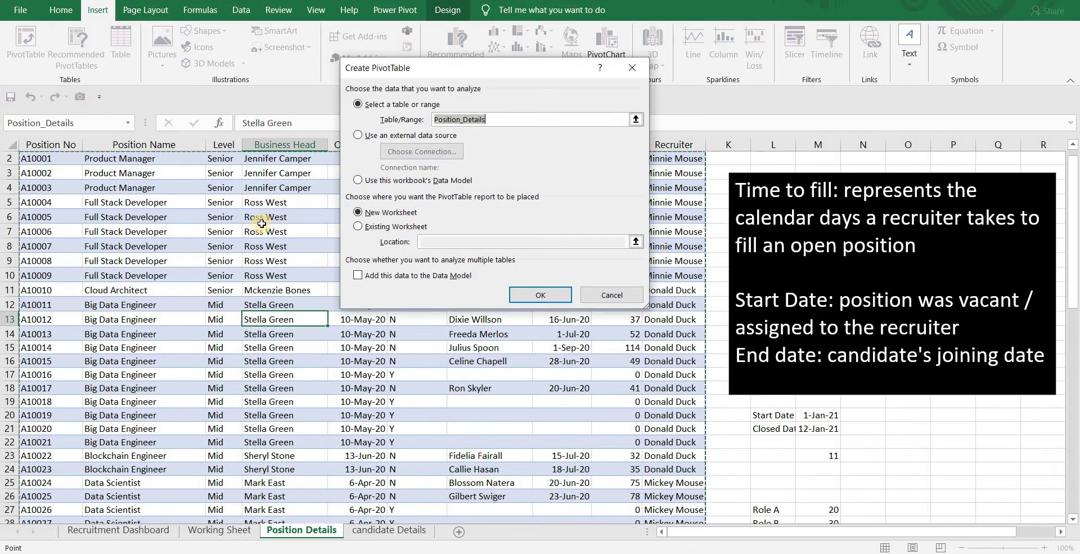
click(359, 276)
click(360, 227)
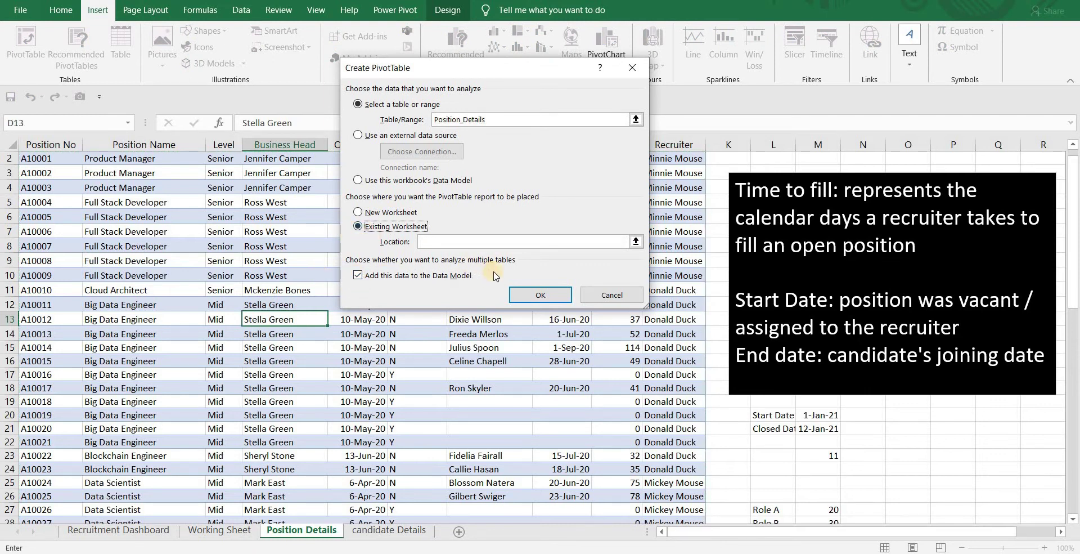
click(239, 531)
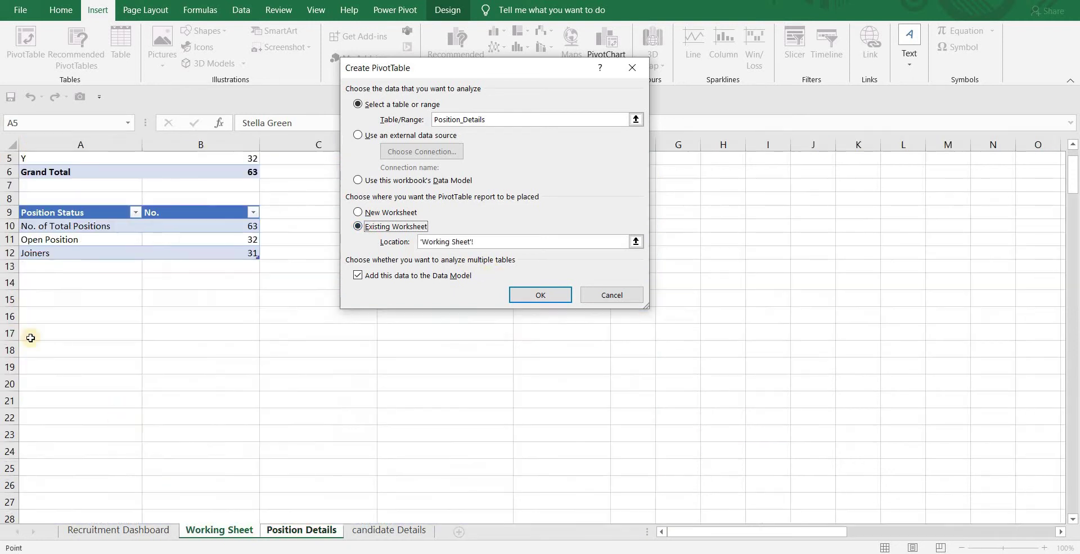
click(42, 347)
click(554, 301)
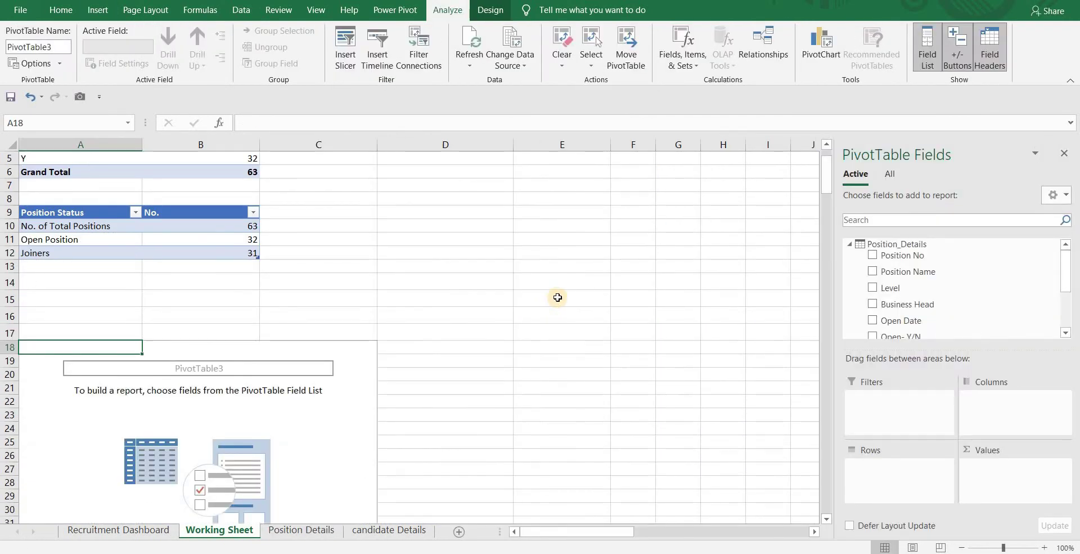
Add the Time to Fill field to the new PivotTable's values
click(1064, 335)
click(1065, 334)
click(1064, 335)
drag(938, 322, 995, 484)
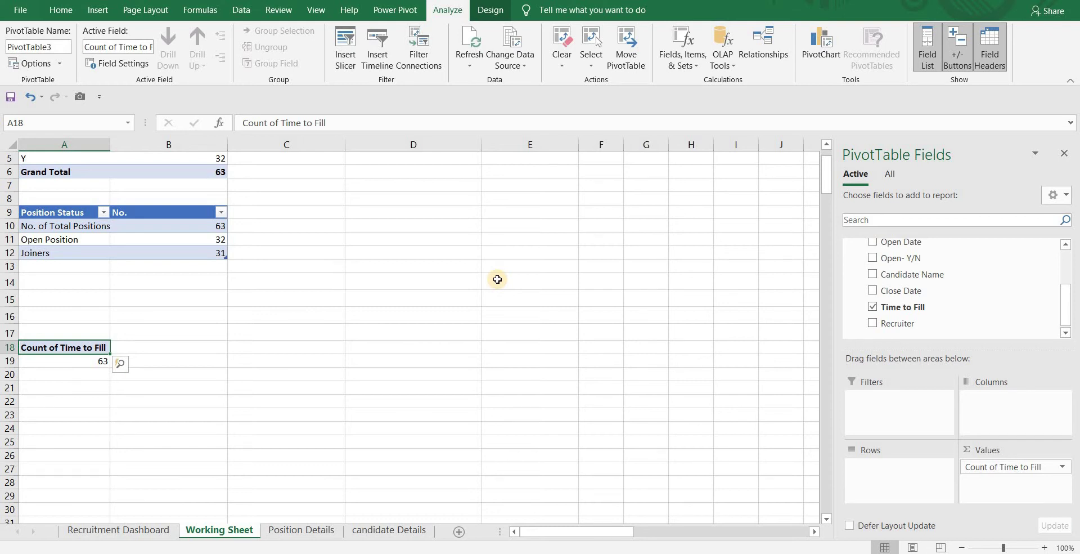
Add Close Date as a PivotTable filter, allow multiple items and exclude the (blank) entry
drag(909, 287, 887, 405)
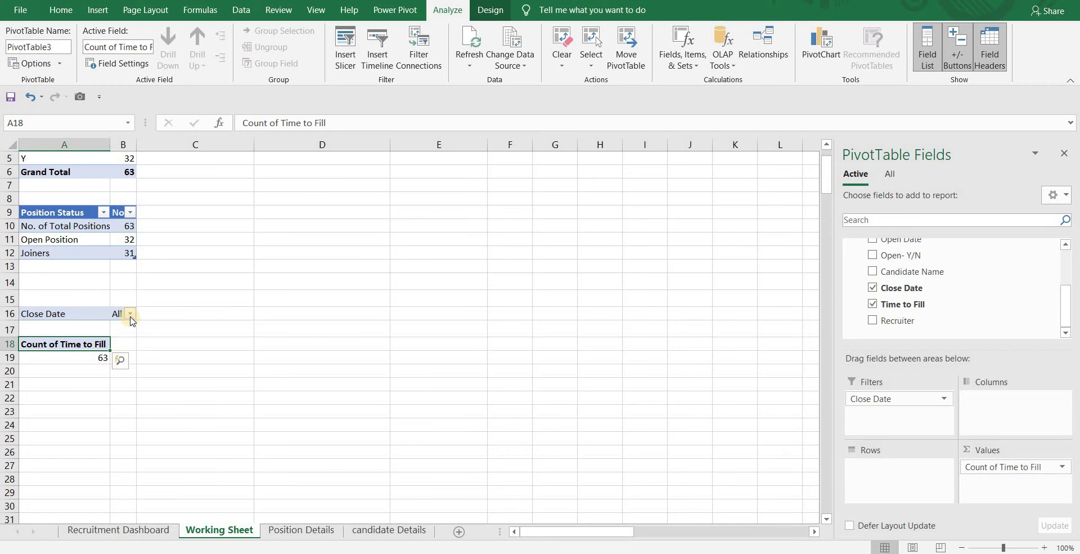
click(130, 315)
click(11, 348)
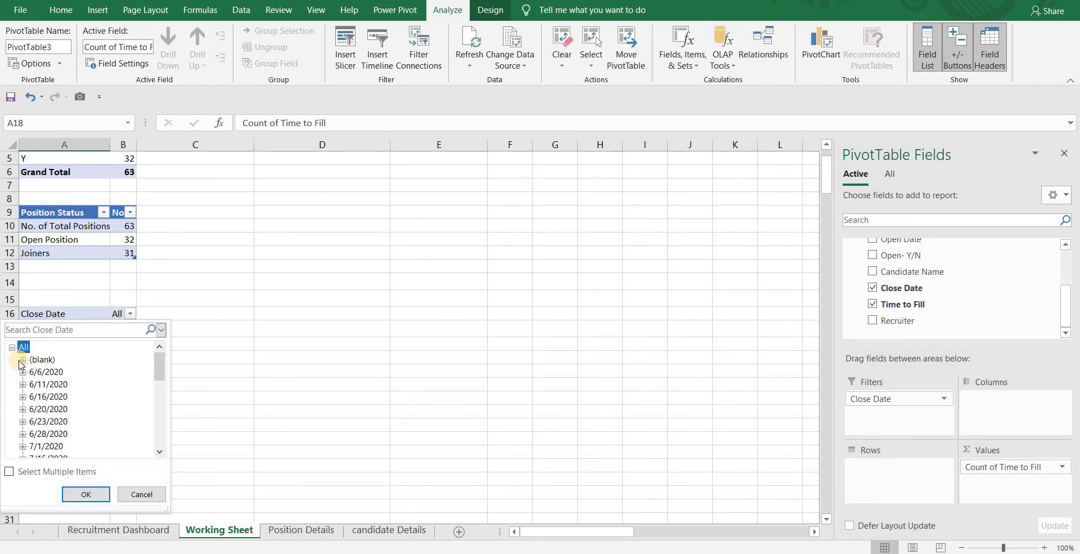
click(10, 471)
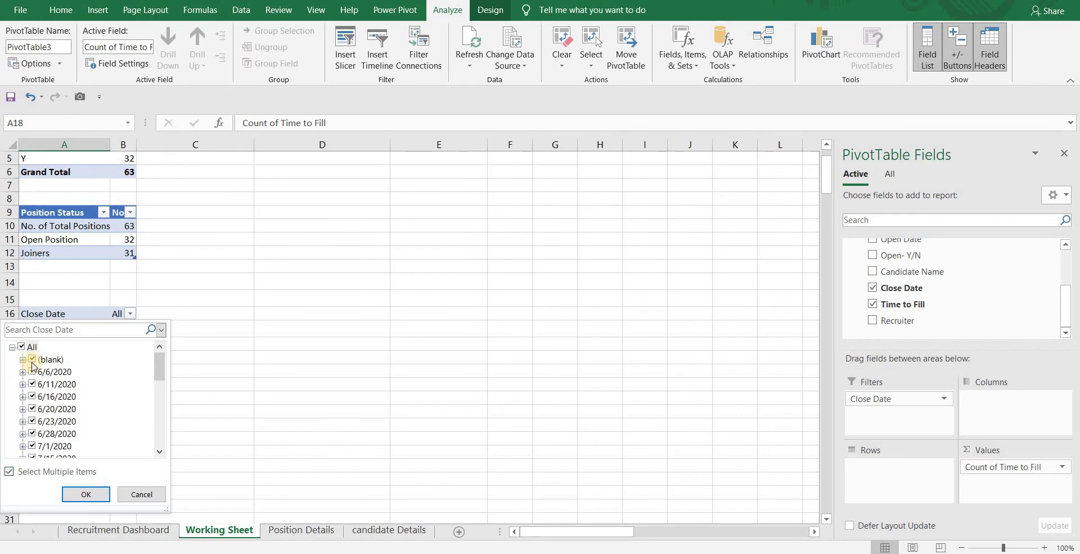
click(93, 494)
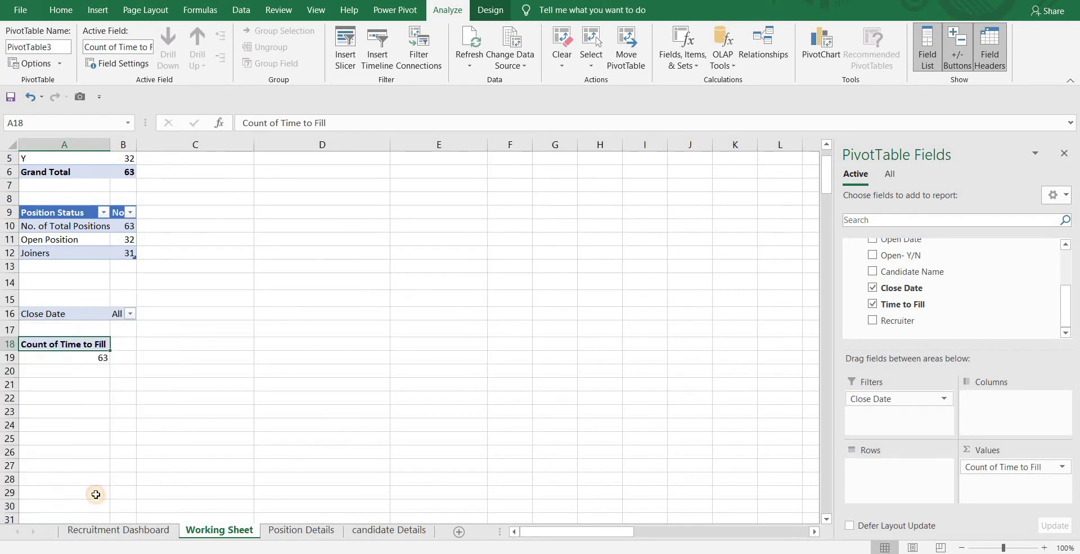
Summarize the Time to Fill values in the PivotTable by Average instead of Count
click(76, 357)
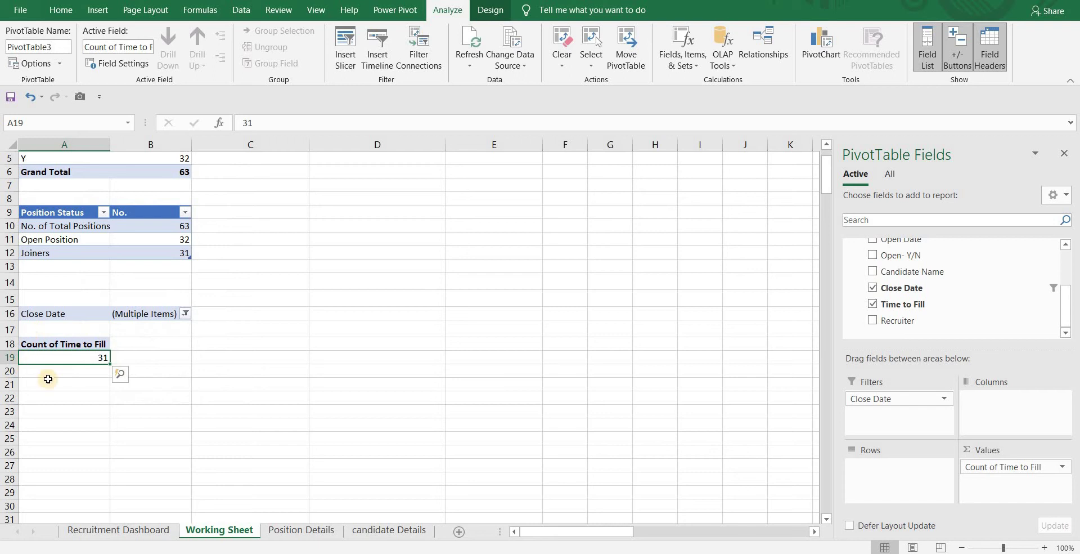
right_click(77, 360)
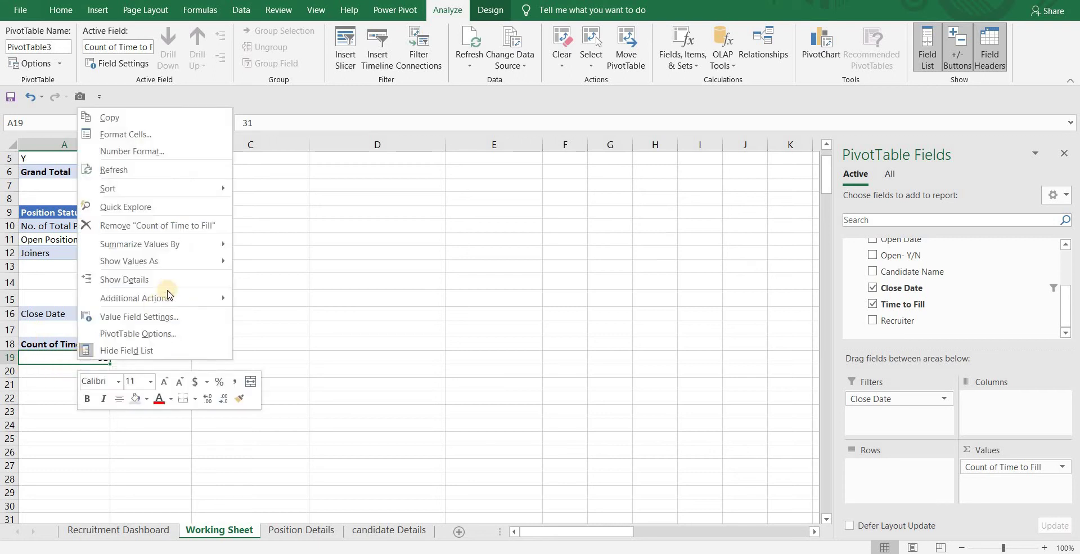
mouse_move(204, 245)
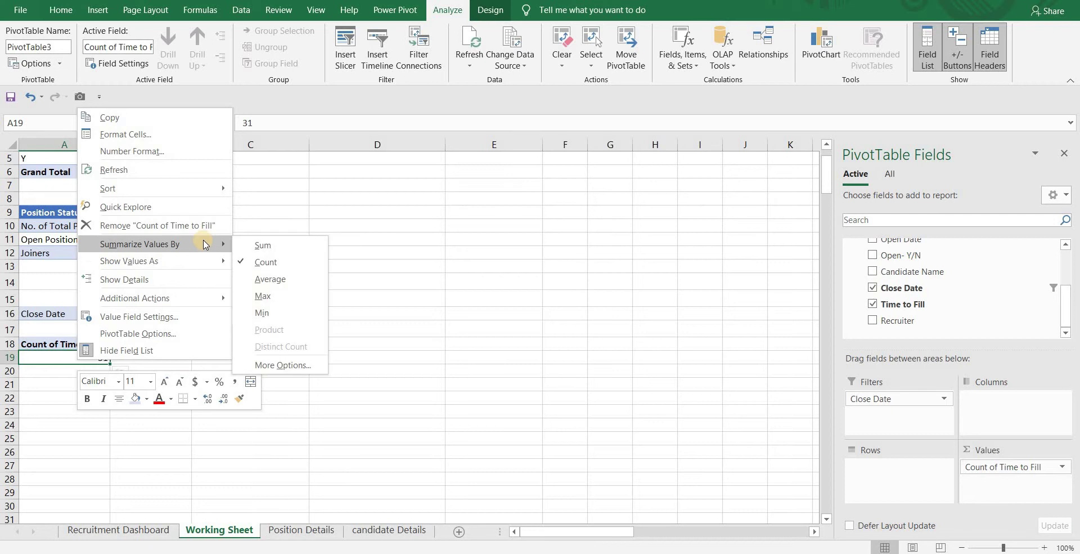
click(300, 280)
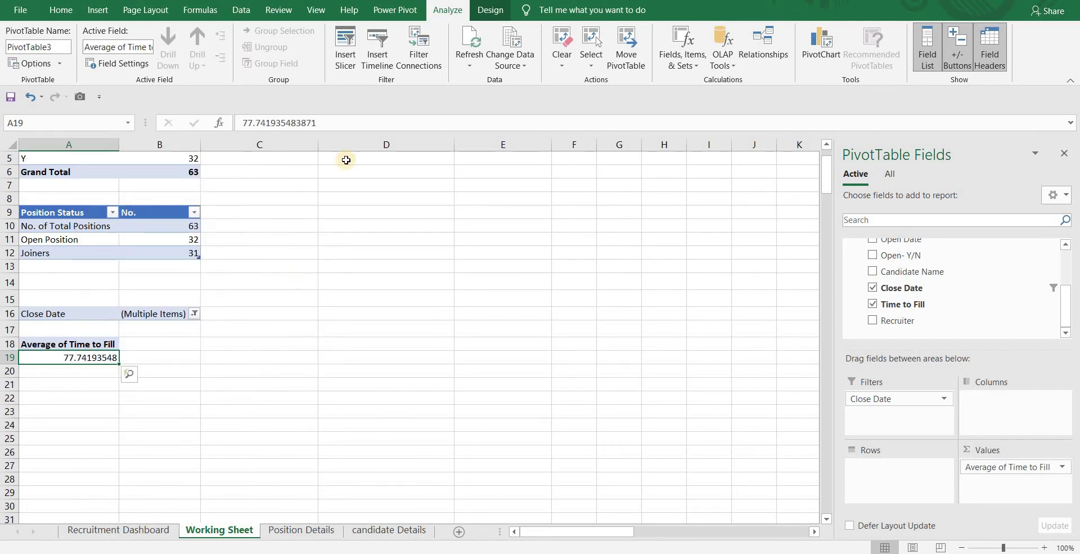
Format the average Time to Fill in cell A19 to display no decimal places
click(61, 9)
click(551, 63)
click(551, 63)
click(552, 63)
click(552, 63)
click(552, 63)
click(551, 63)
click(551, 63)
click(551, 63)
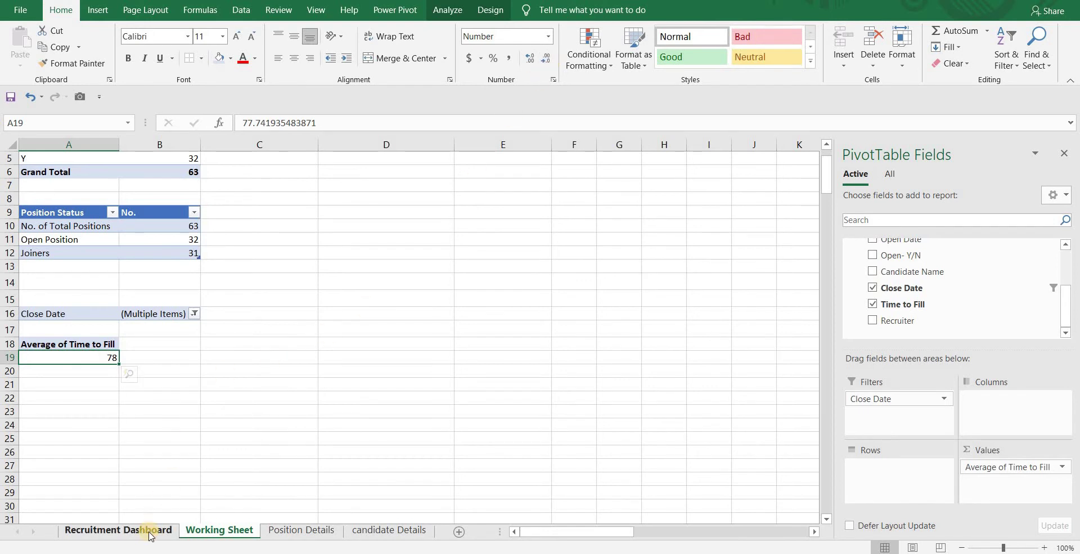
On the Recruitment Dashboard sheet, copy the Joiners value box's formatting to the value box at Q1:R2
click(150, 529)
key(Left)
key(Left)
key(Left)
key(Up)
key(Up)
key(alt+h)
key(f)
key(p)
click(767, 162)
Copy the formatting of the Joiners label to the label cell Q3 under the new value box
click(652, 185)
key(alt+h)
key(f)
key(p)
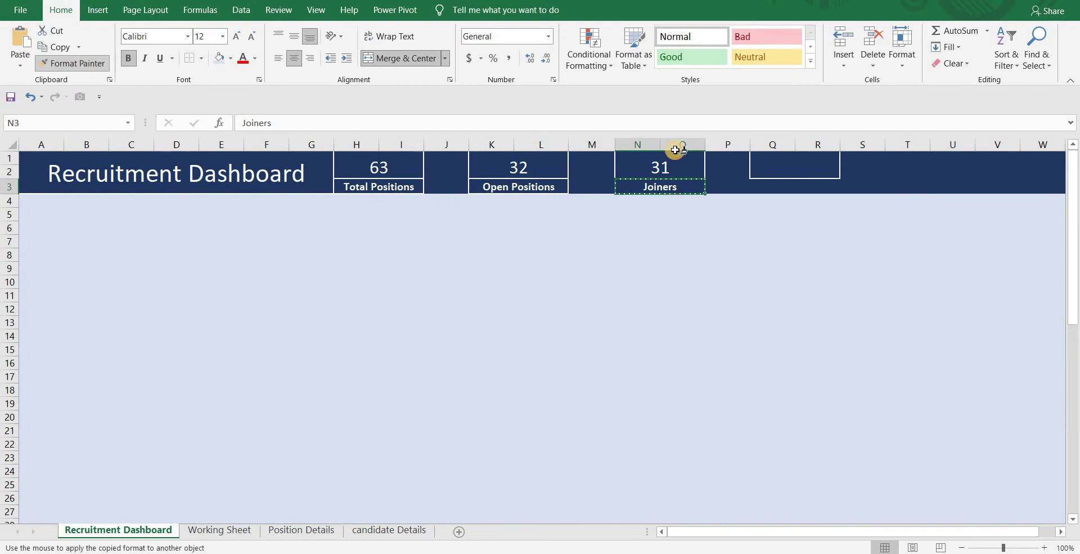
click(766, 186)
Link cell Q1 to the average Time to Fill in cell A19 of the Working Sheet
click(769, 164)
text(='Working Sheet'!)
click(219, 530)
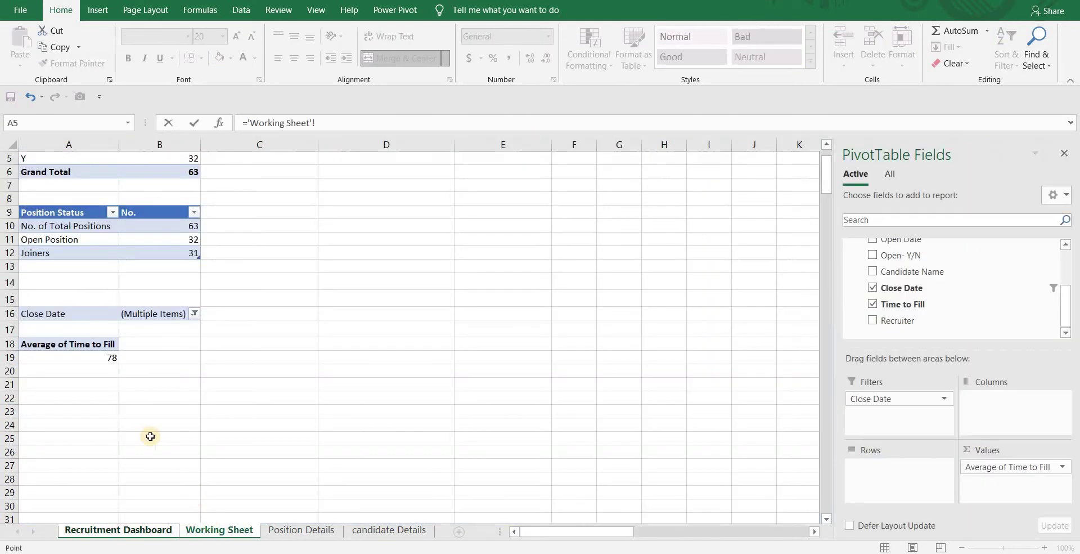
click(88, 354)
key(Return)
Label the new dashboard card "Avg Time to Fill" in cell Q3
text(Avg)
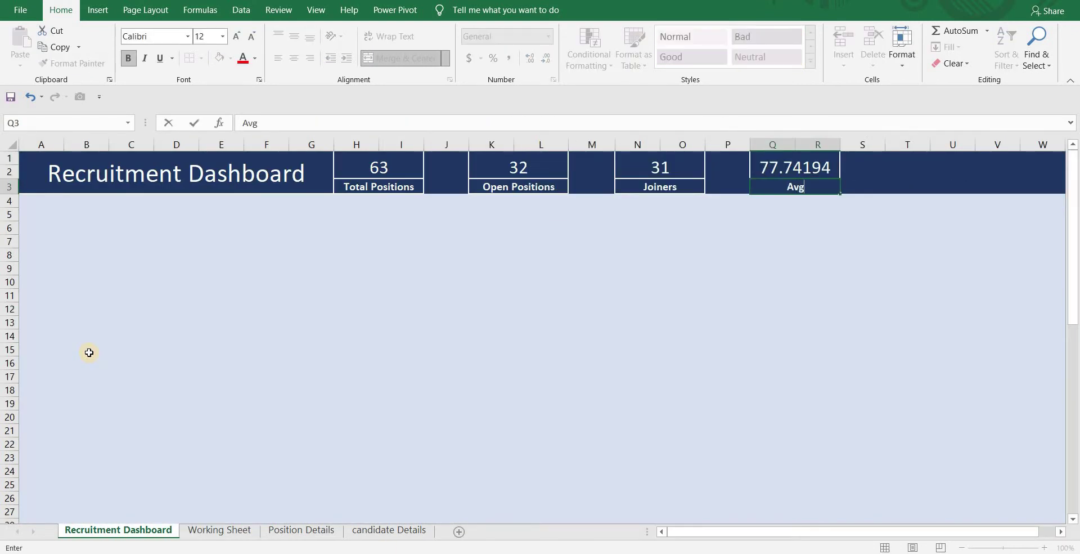
text( Time to Fill)
click(847, 187)
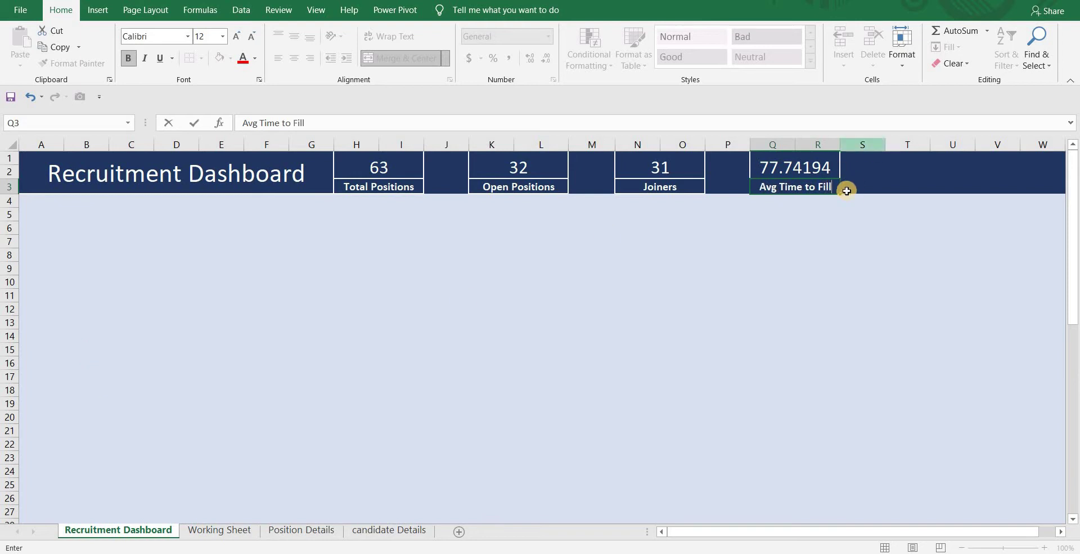
Format the Avg Time to Fill value in Q1 to display no decimal places
click(799, 168)
click(547, 59)
click(547, 60)
click(547, 59)
click(546, 59)
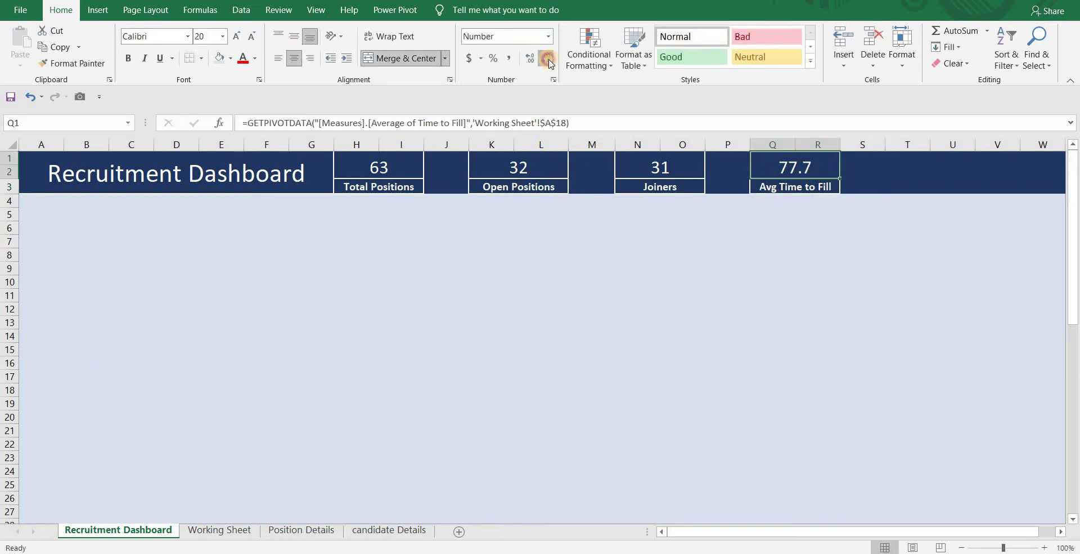
click(546, 59)
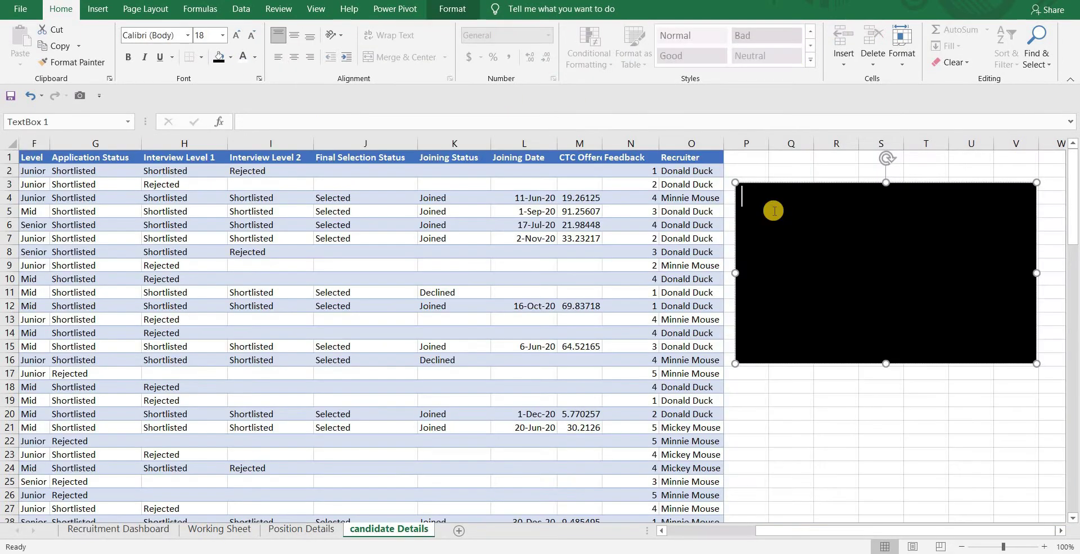
Write in the text box "Sourcing Mix : shows what number or percentage of hires entered our pipeline from each recruiting channel or source"
text(Sourcing Mix )
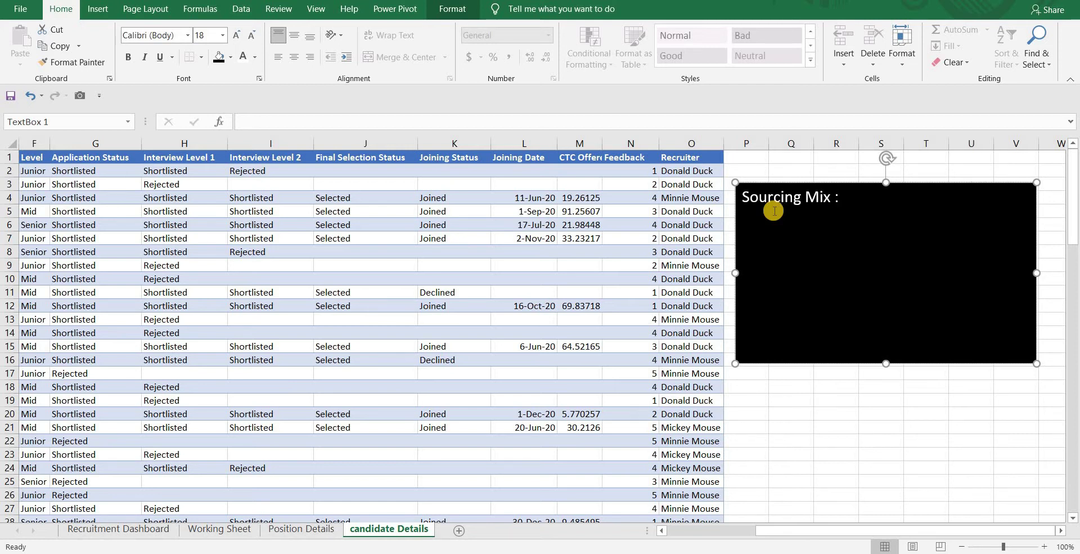
text(: shows what number)
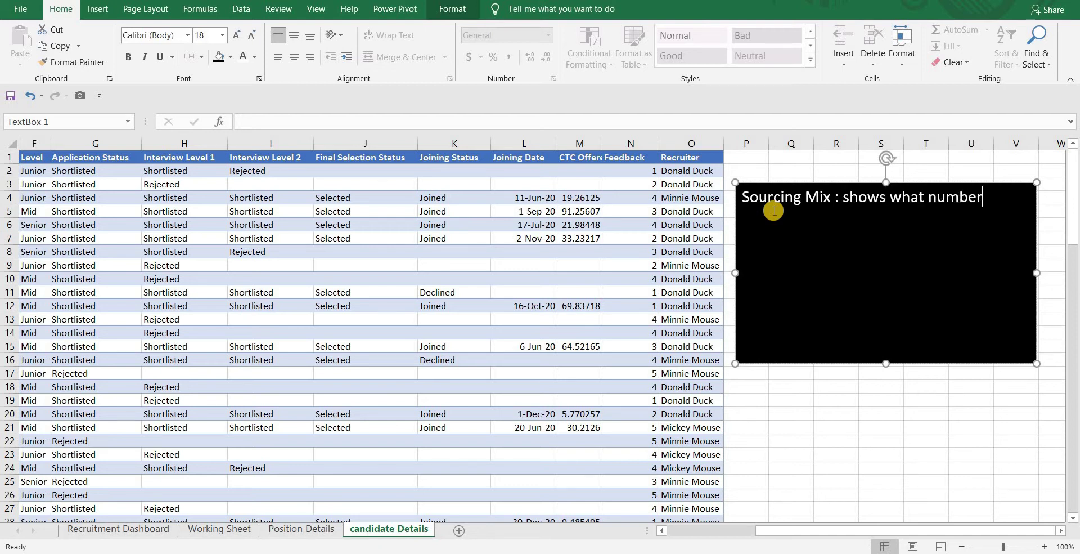
text( or percentage of hires en)
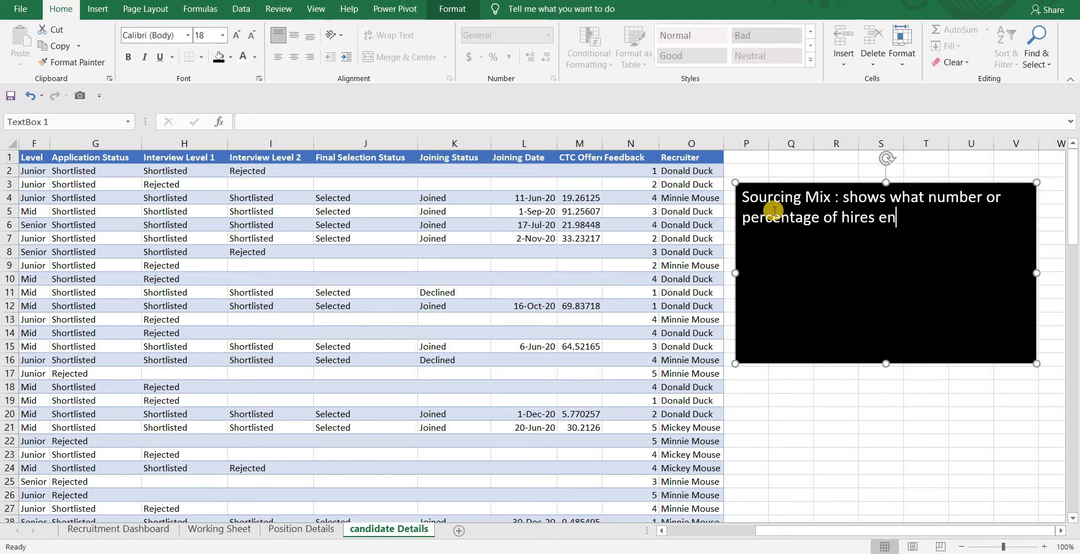
text(tered our pipe)
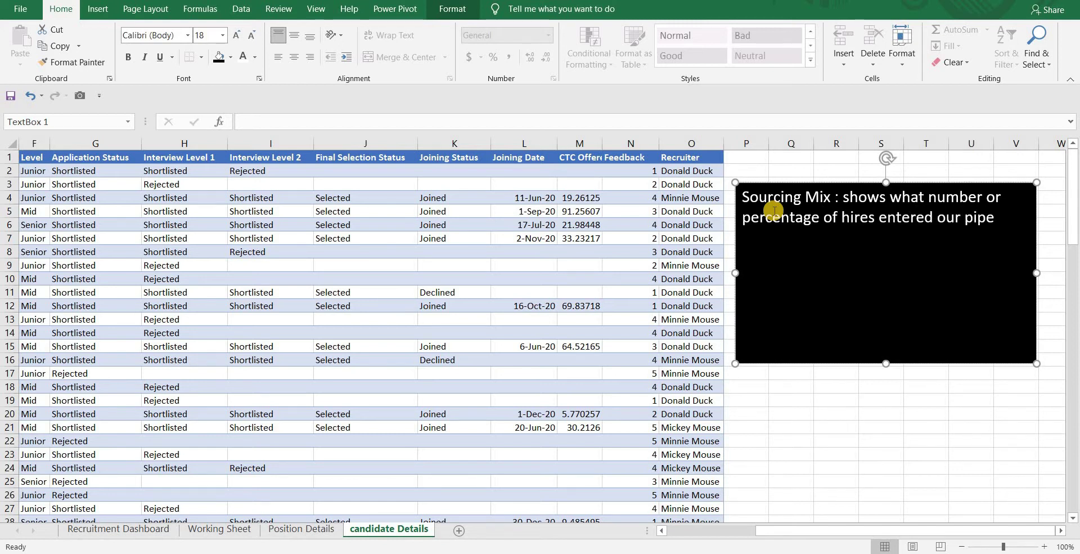
text(line from each recruiting )
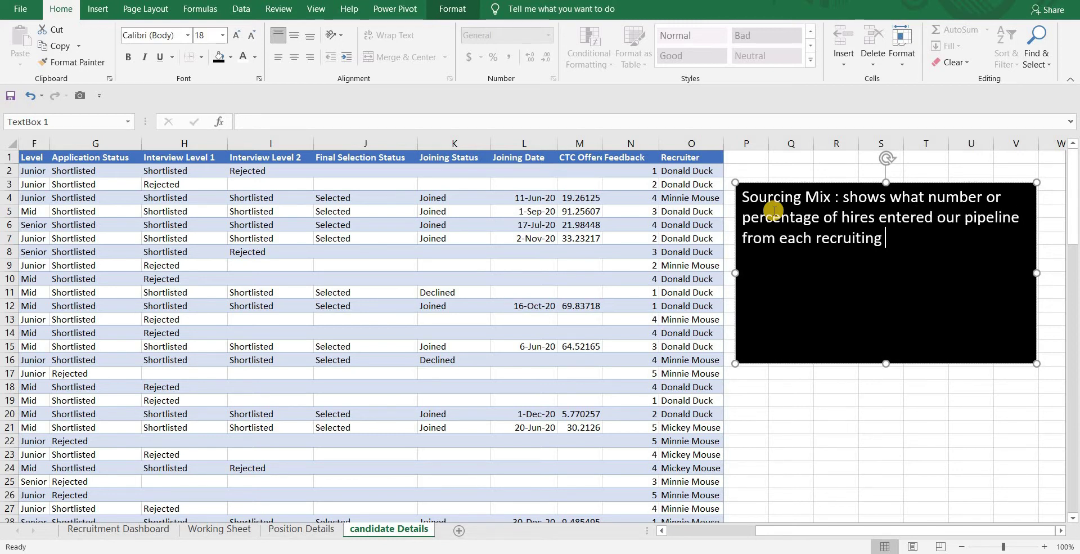
text(channel or sourc)
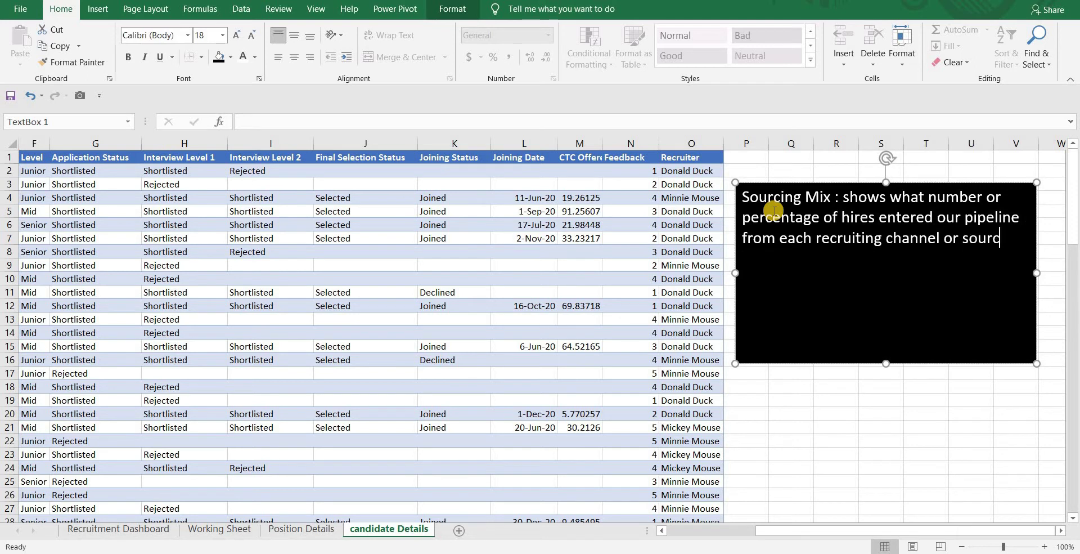
text(e)
Create a PivotTable from the Candidate_Details table at cell A23 of the existing Working Sheet
scroll(894, 238, right, 2)
click(148, 252)
click(98, 9)
click(11, 56)
click(358, 274)
click(219, 528)
click(68, 238)
click(540, 294)
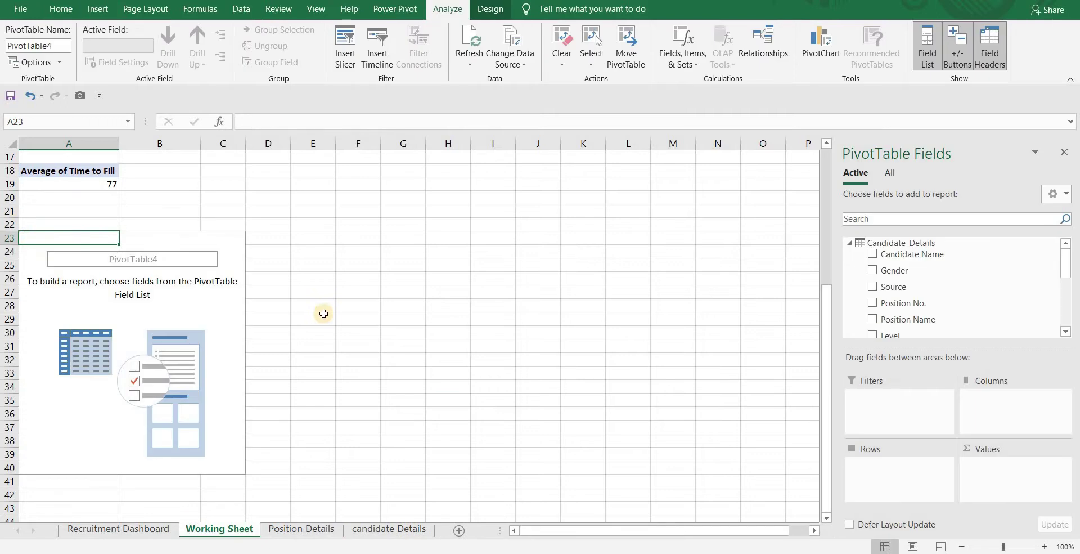
Fill row 22 with yellow and enter the heading "Sourcing Mix" in cell A22
click(9, 224)
click(61, 8)
click(218, 56)
click(93, 222)
text(Sourcing Mix)
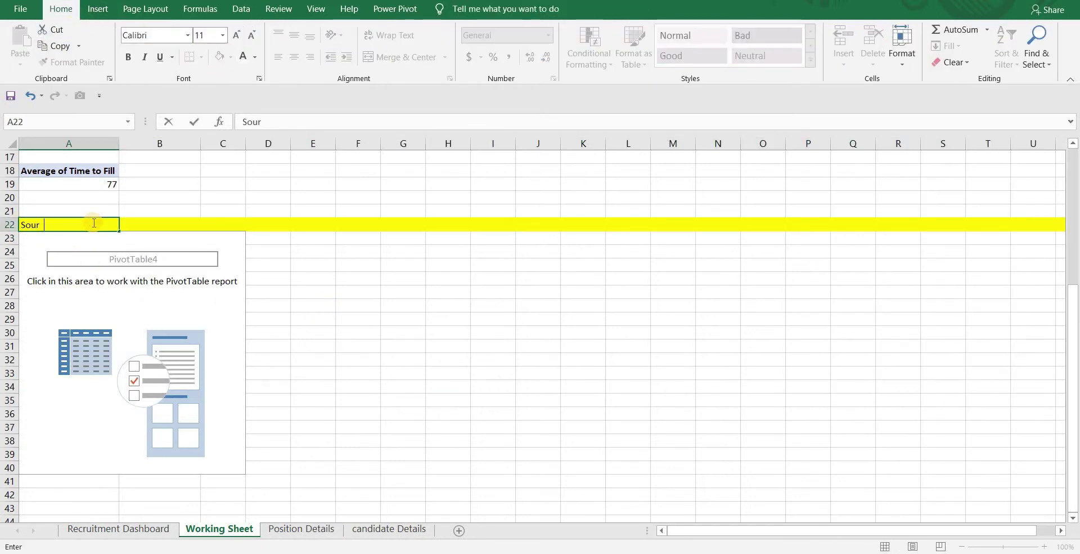
key(Return)
Lay out the new PivotTable with Joining Status filtered to Joined, Source as rows and the count of Candidate Name as values
click(109, 262)
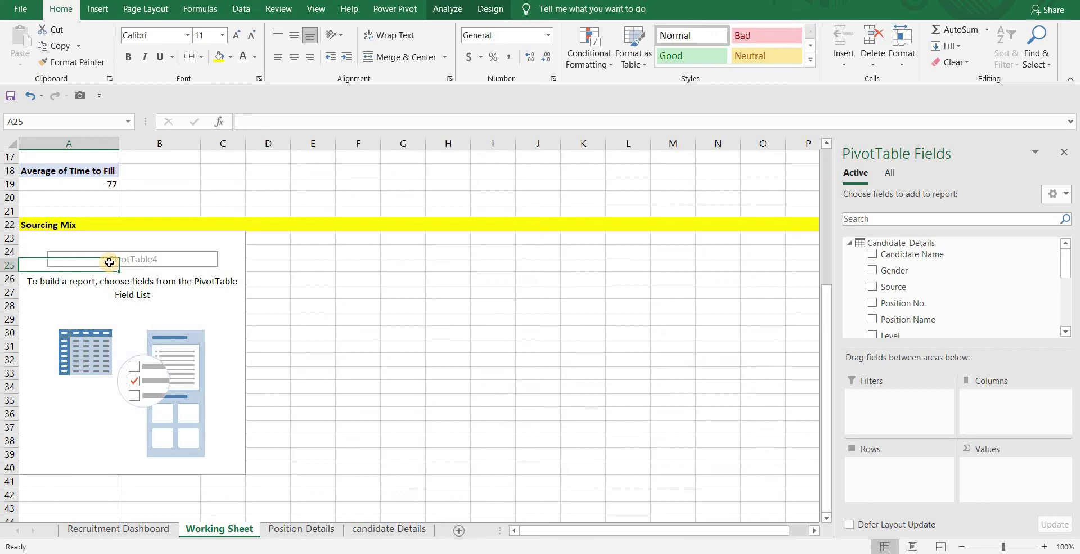
scroll(1064, 306, down, 3)
drag(1058, 305, 856, 409)
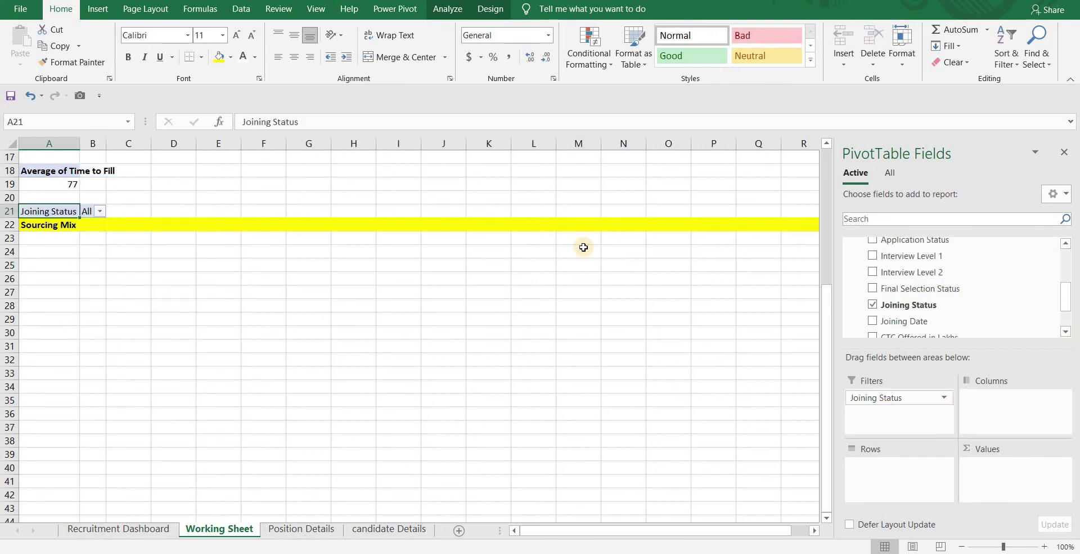
click(12, 244)
click(35, 281)
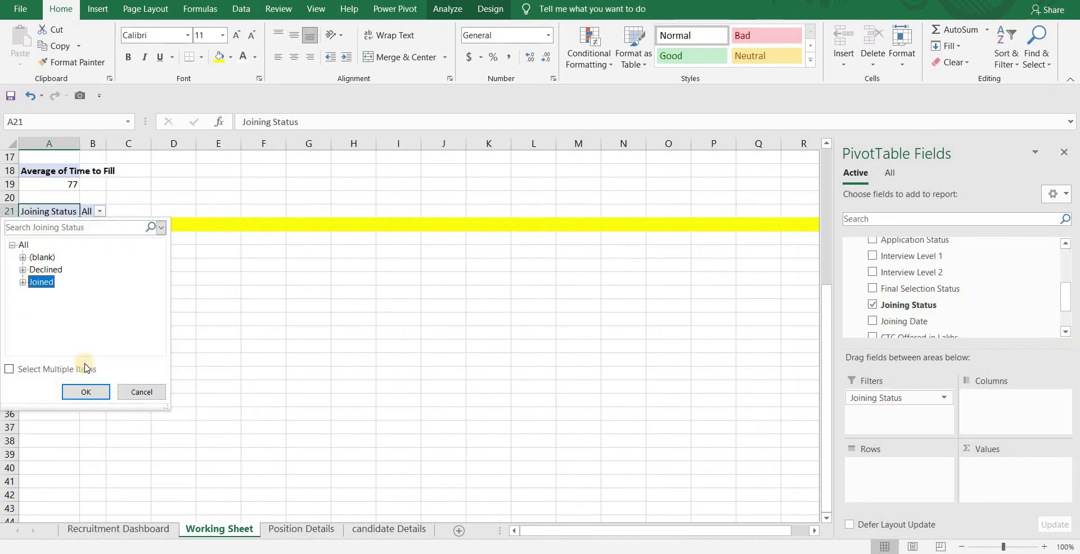
click(76, 387)
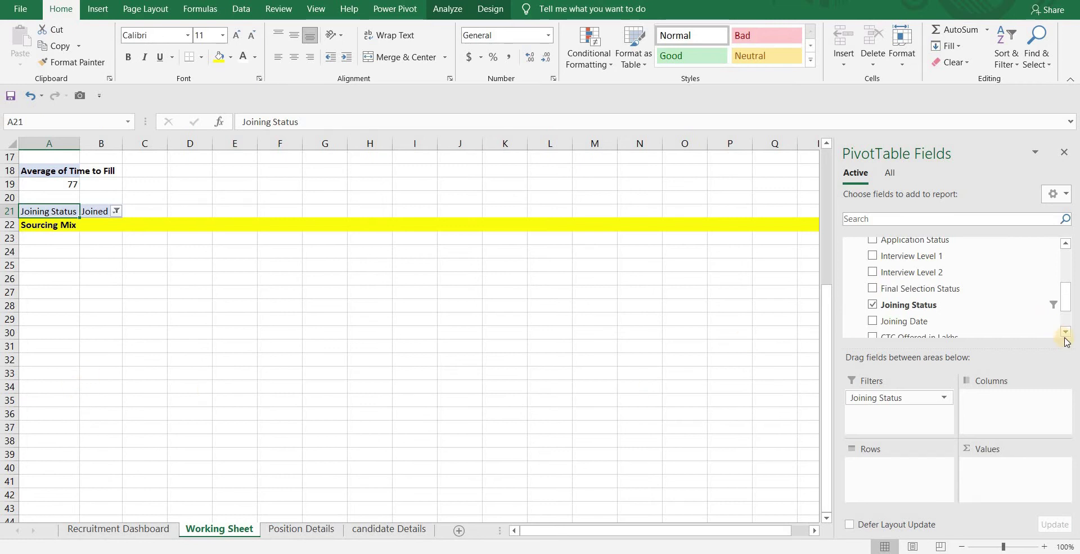
scroll(1062, 293, up, 4)
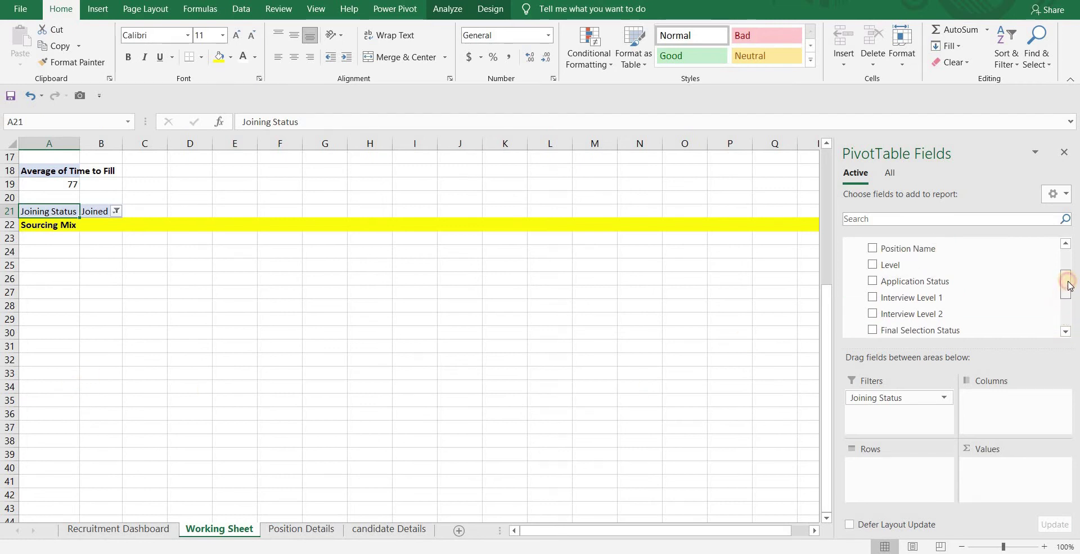
drag(951, 285, 1008, 480)
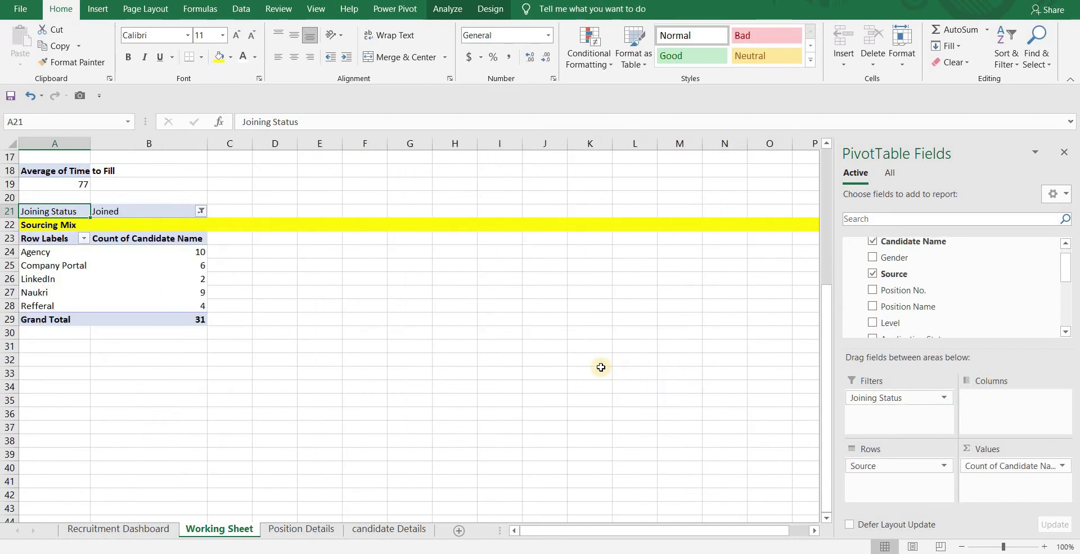
Move the yellow Sourcing Mix heading row from row 22 up to row 20
click(9, 224)
key(ctrl+c)
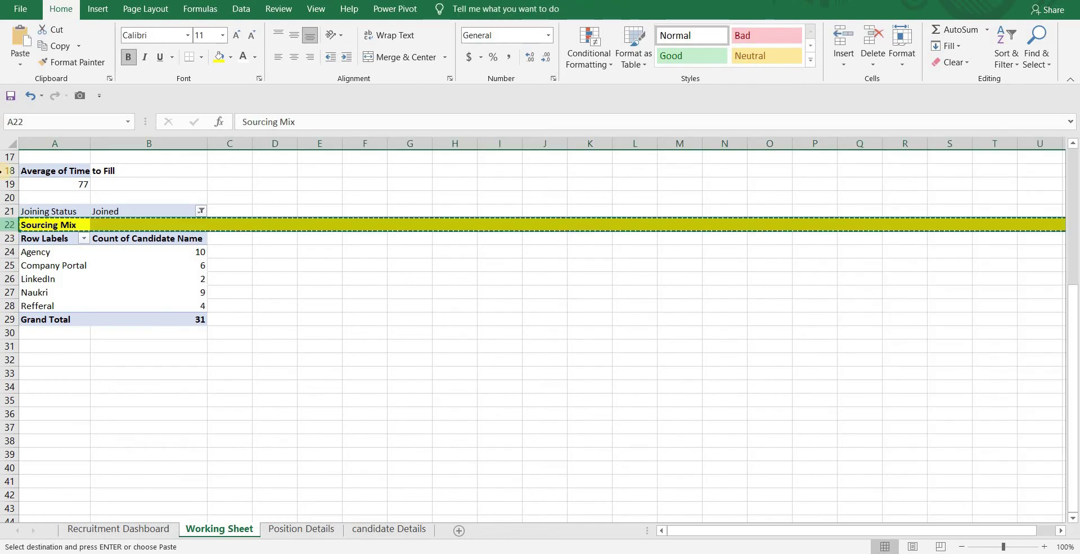
click(9, 198)
key(ctrl+v)
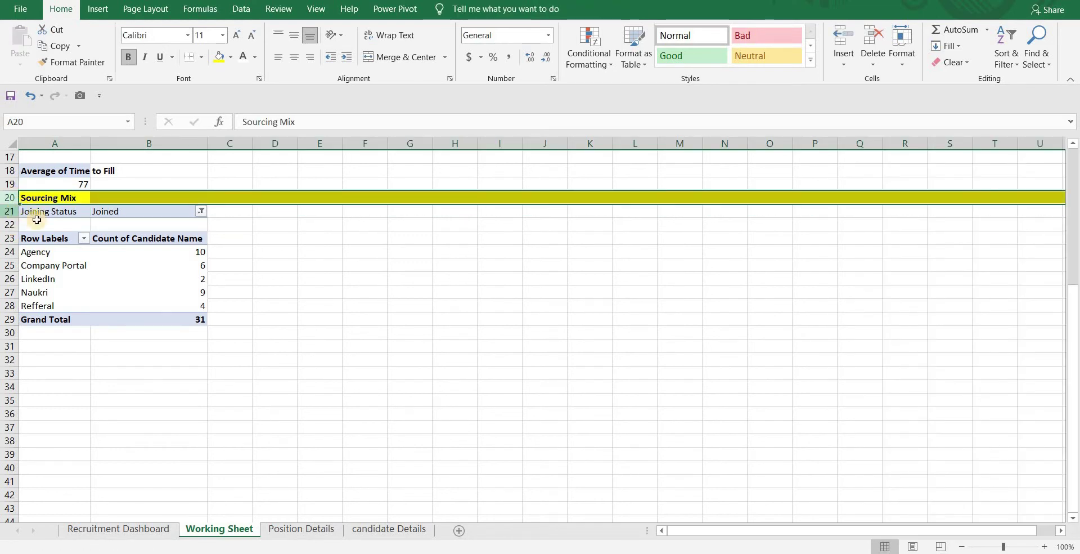
Move the whole sourcing PivotTable, including its Joining Status filter, down to start at cell A24
click(36, 211)
key(ctrl+a)
key(ctrl+x)
click(54, 251)
key(Return)
Move the yellow Sourcing Mix heading row back to row 22, above the relocated PivotTable
click(53, 225)
key(shift+space)
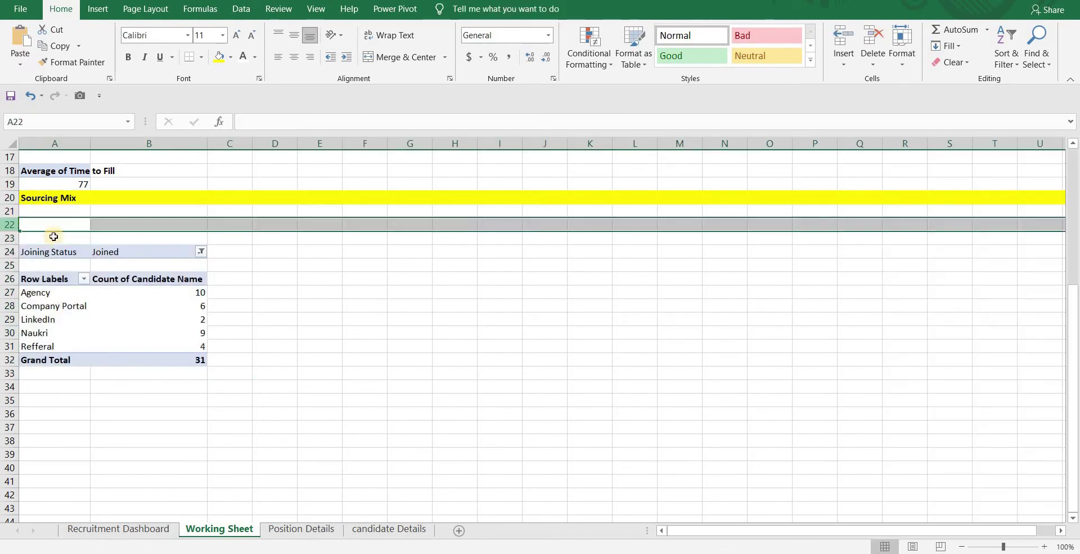
click(37, 224)
key(Return)
scroll(45, 281, up, 1)
Name the sourcing PivotTable Sourcing_Mix
click(56, 349)
key(Down)
click(61, 48)
text(Sourcing_Mix)
click(128, 337)
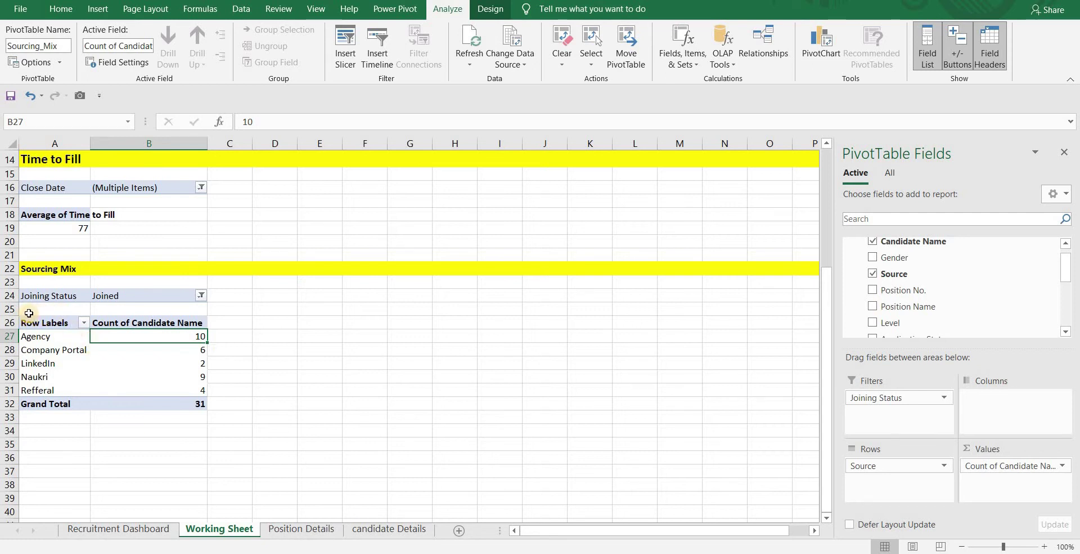
Insert a doughnut PivotChart from the Sourcing_Mix PivotTable and place it beside the table
click(74, 348)
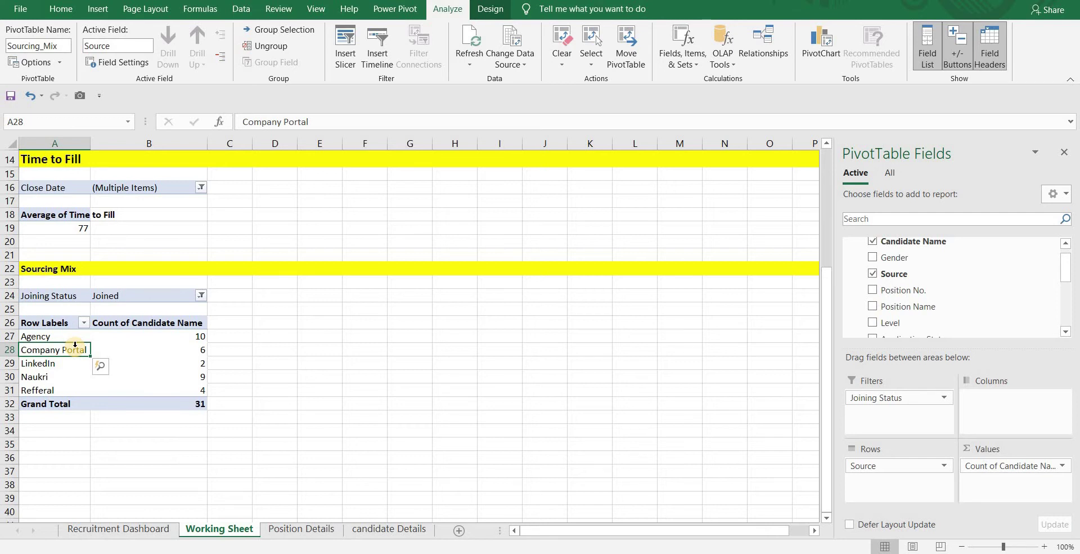
click(98, 9)
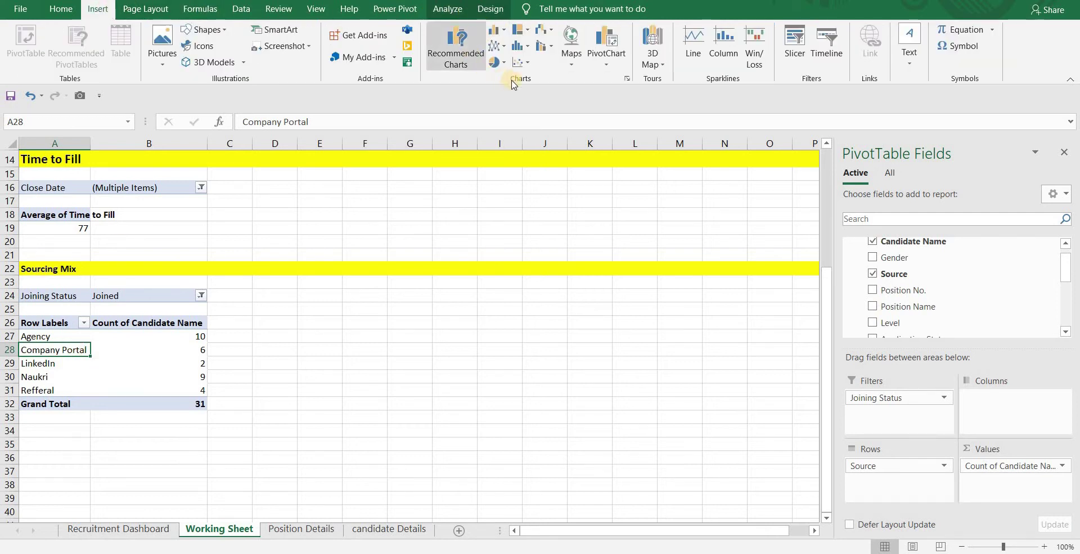
click(495, 61)
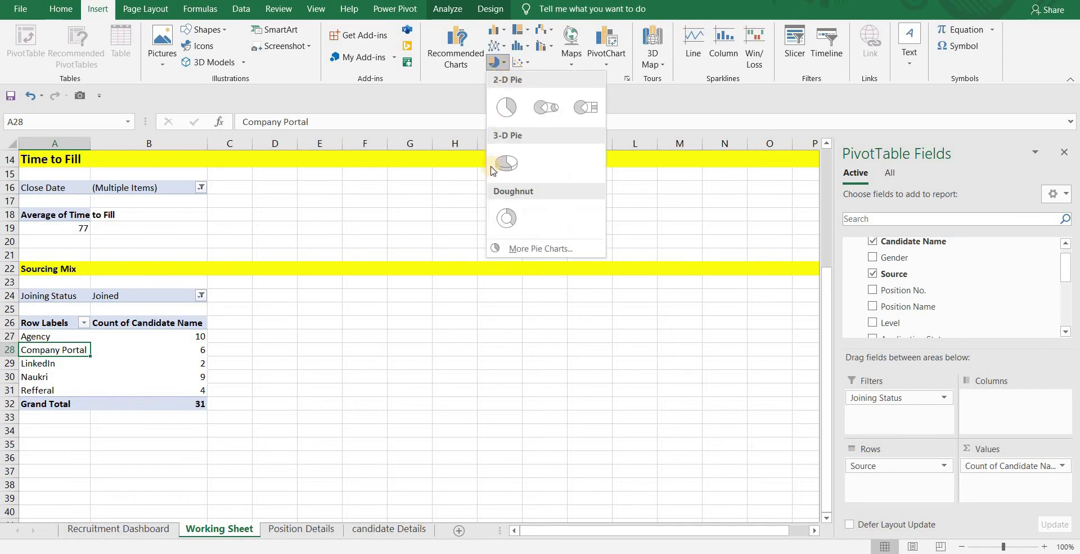
click(502, 219)
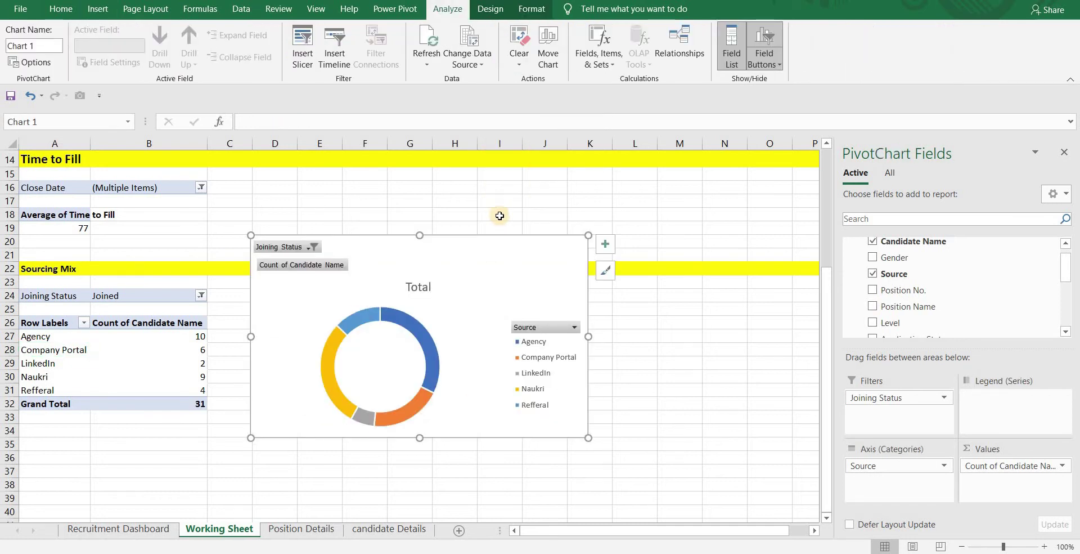
drag(455, 302, 460, 301)
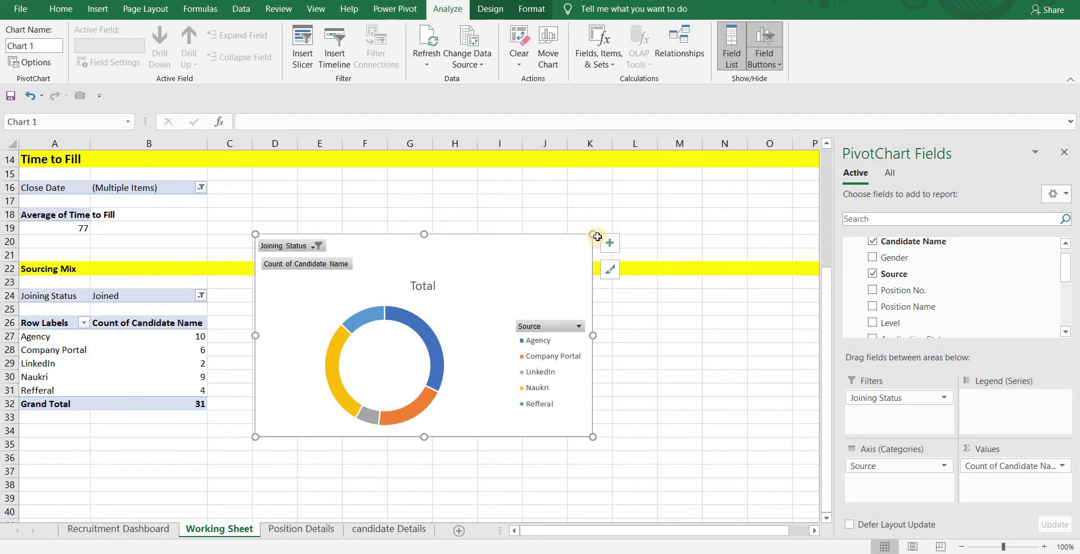
Add data labels to the doughnut chart that show the category name and percentage instead of the value
click(608, 254)
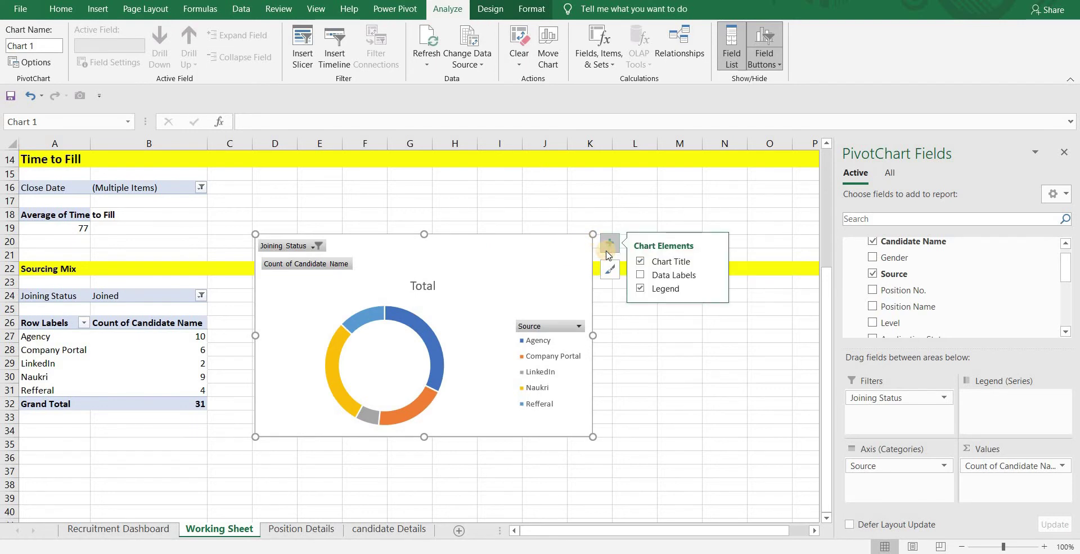
click(641, 275)
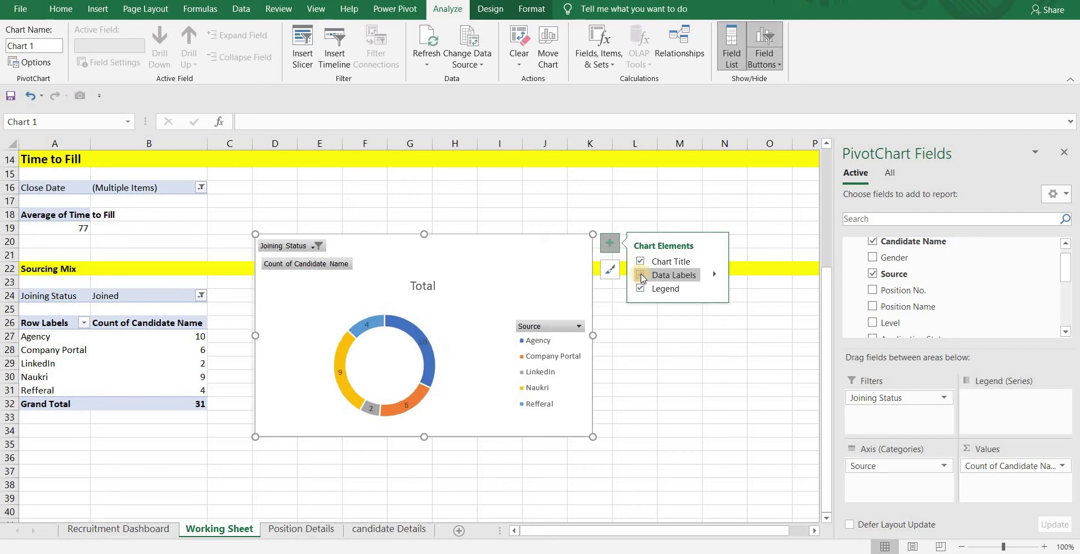
click(716, 277)
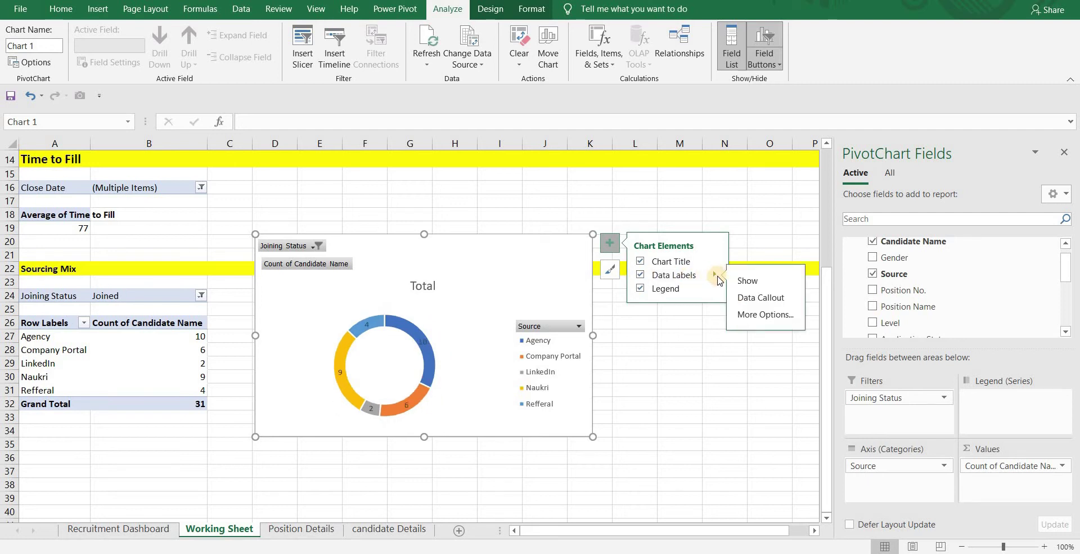
click(743, 317)
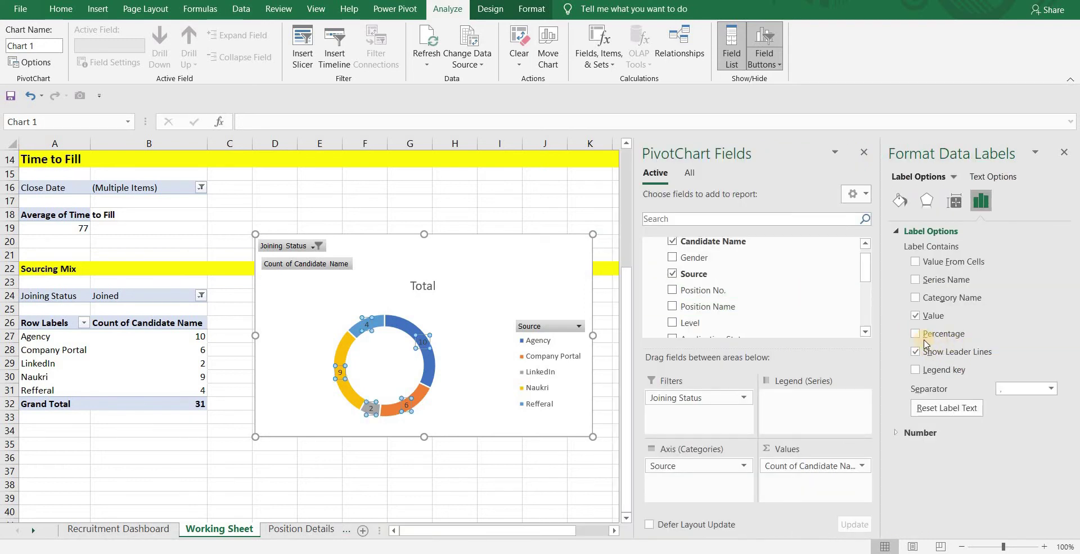
click(916, 316)
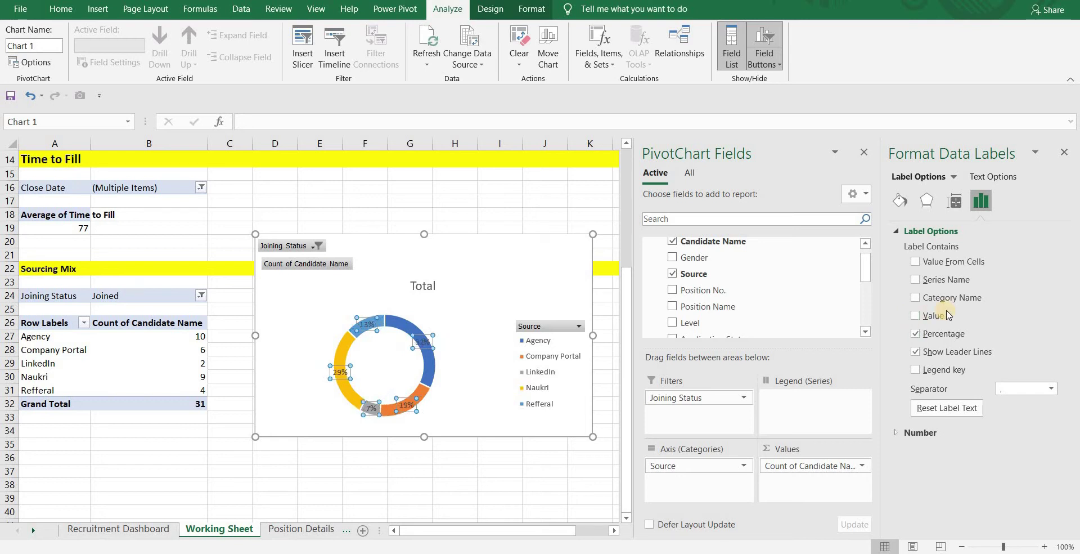
click(916, 298)
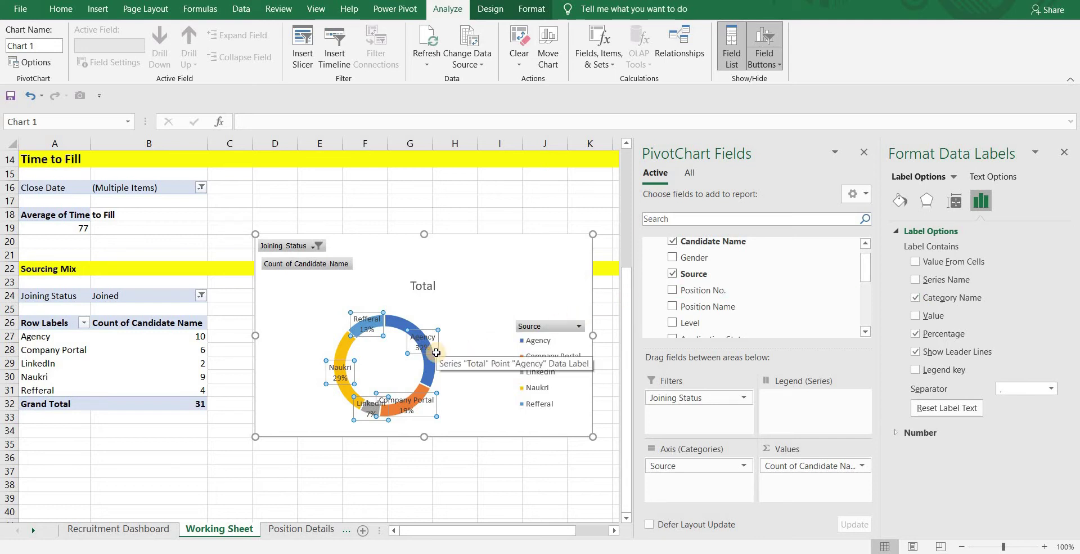
Move the doughnut chart left, close beside the sourcing PivotTable, and remove its legend
drag(436, 352, 392, 352)
click(565, 243)
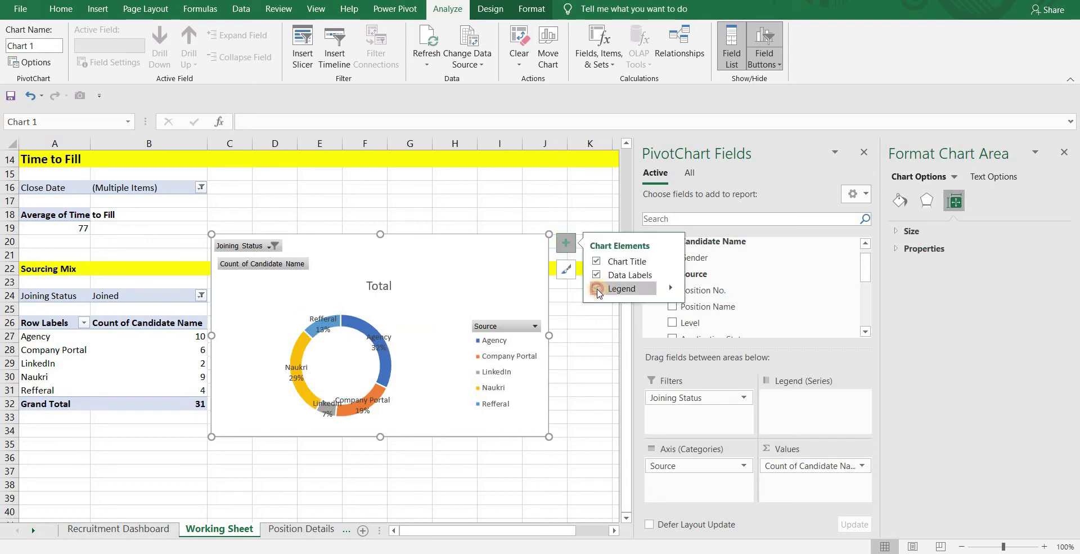
click(597, 290)
Make the doughnut chart's data labels bold
click(432, 349)
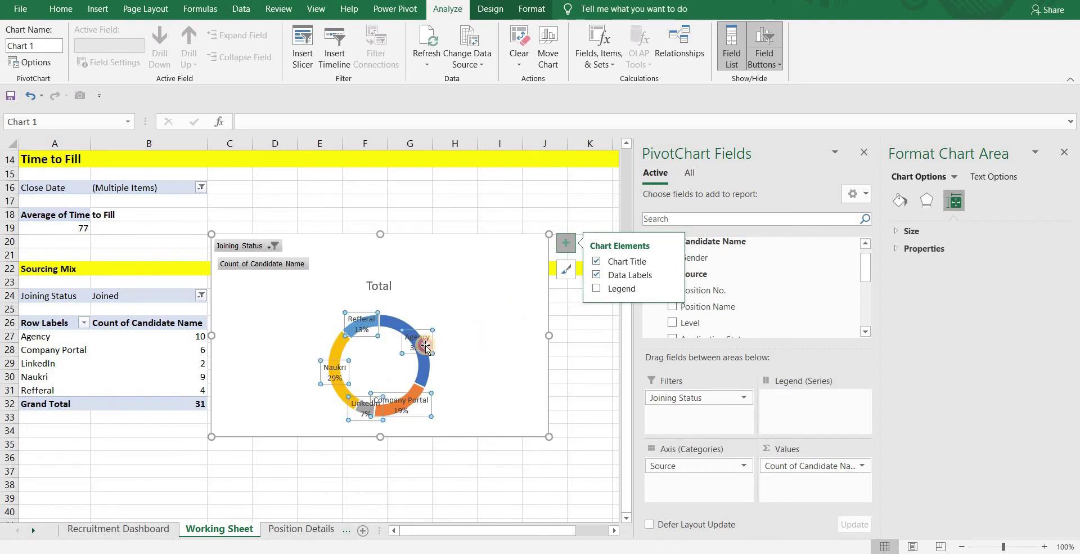
click(61, 9)
click(129, 57)
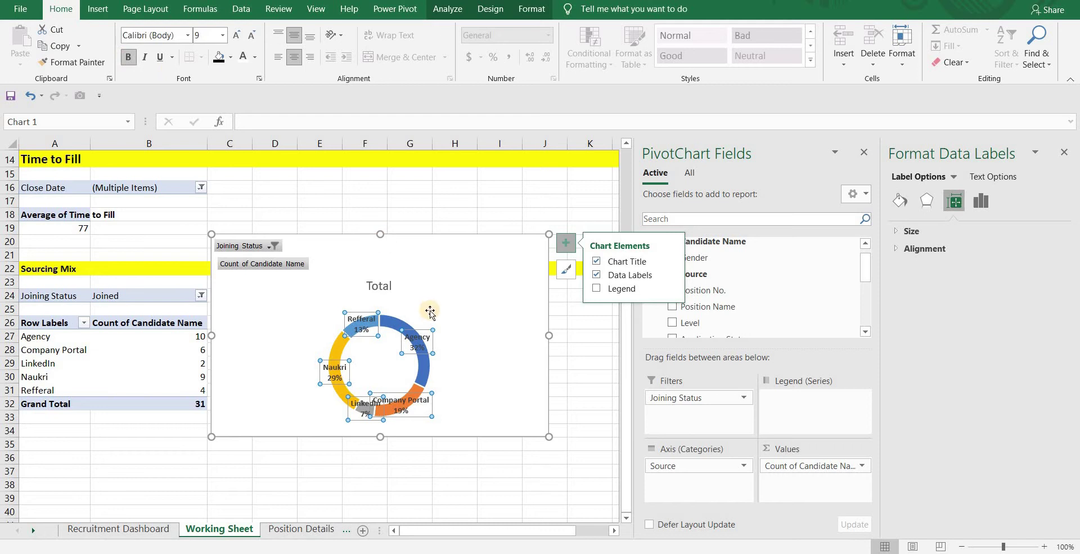
Reposition the Agency, Refferal, Naukri, LinkedIn and Company Portal data labels outward from the doughnut ring so they no longer overlap
click(531, 9)
click(491, 9)
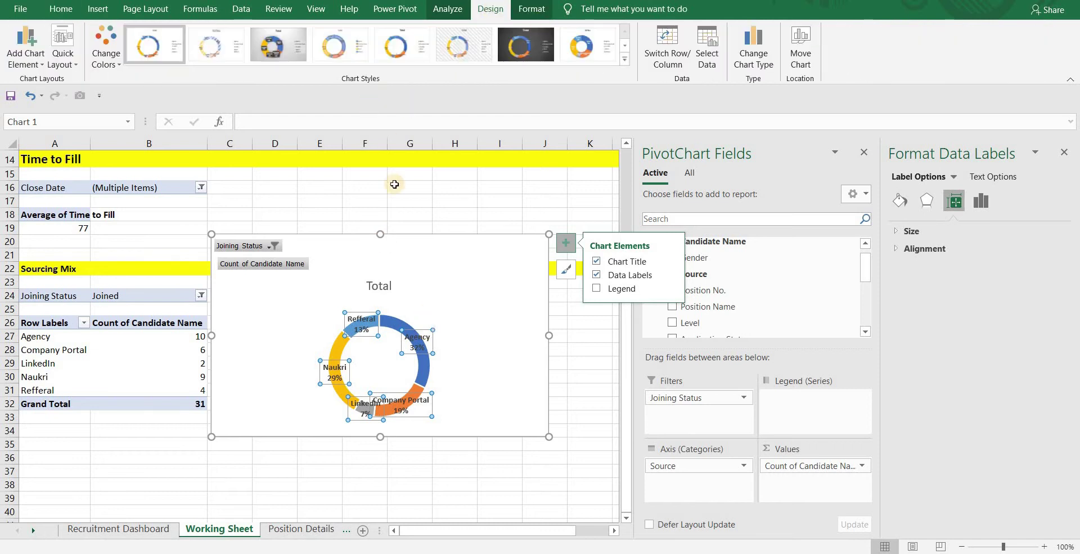
drag(417, 342, 446, 316)
drag(362, 323, 337, 303)
drag(335, 372, 291, 372)
drag(364, 408, 328, 420)
click(422, 411)
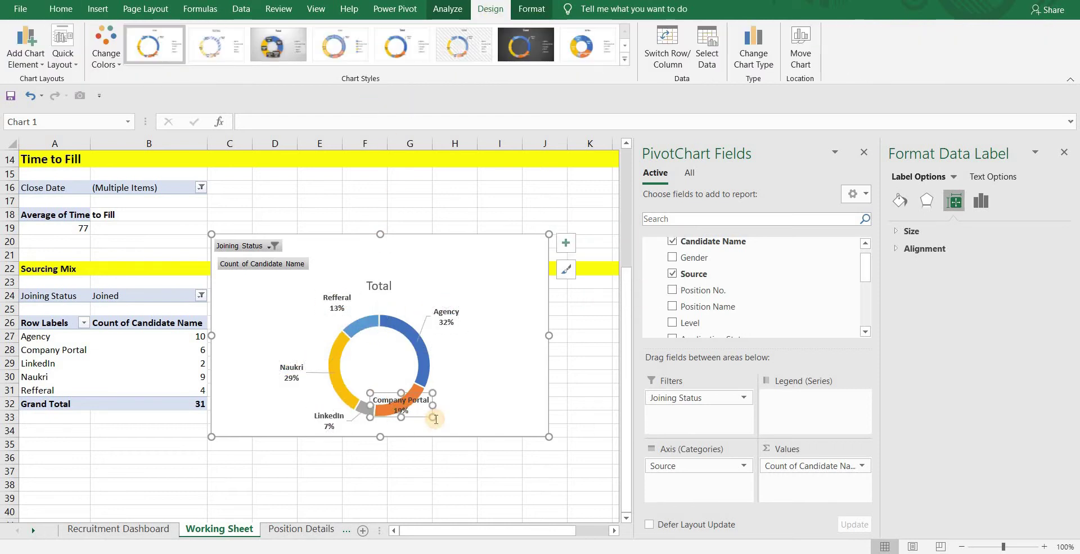
drag(434, 419, 467, 430)
Give the doughnut chart's area a dark shape outline
click(507, 366)
click(531, 9)
click(543, 46)
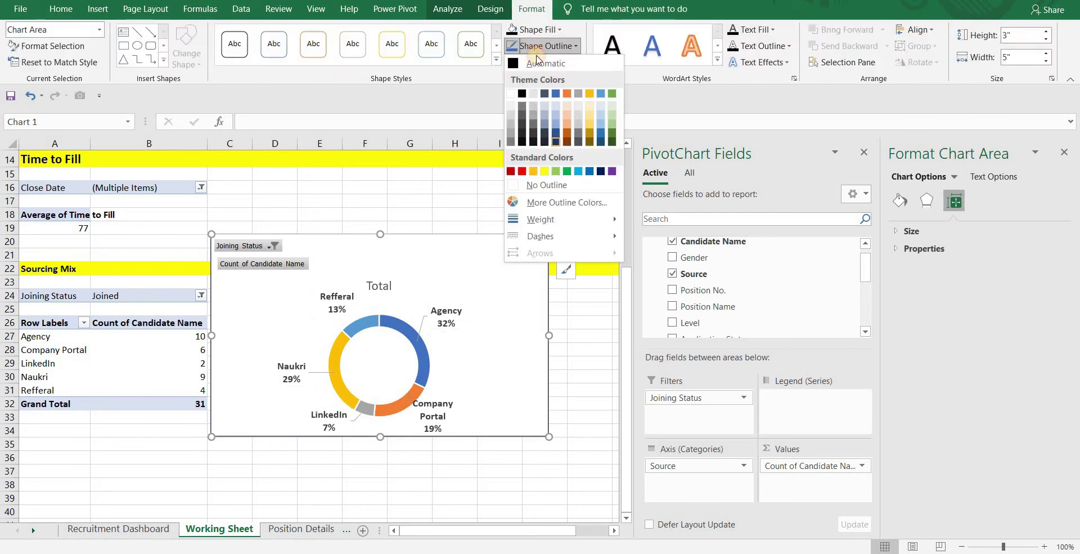
click(538, 62)
Change the chart title to "Sourcing Mix" and increase its font size
double_click(378, 285)
text(Sourcing Mix)
click(350, 276)
click(61, 9)
click(236, 35)
click(489, 236)
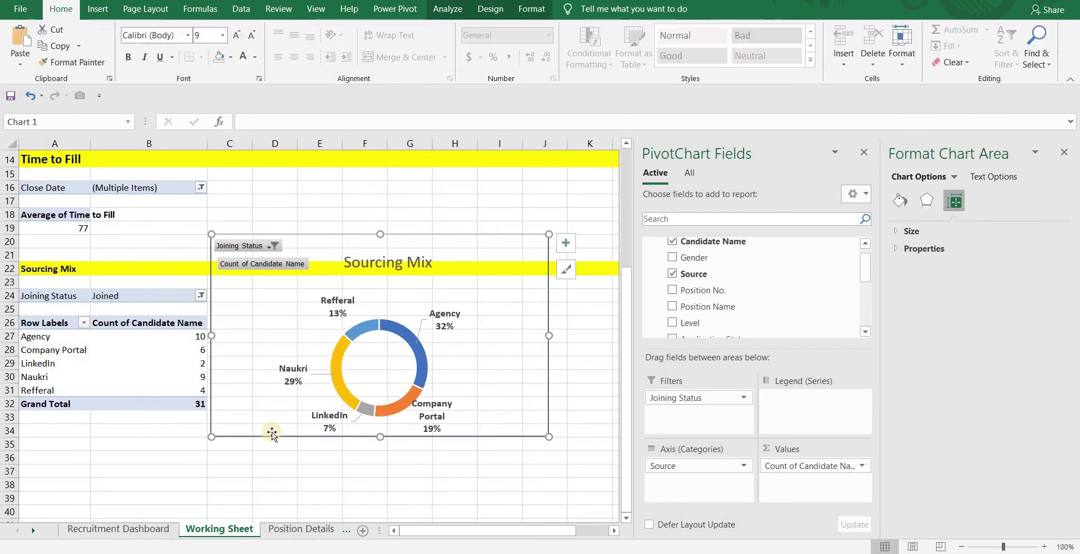
Move the Sourcing Mix chart to the Recruitment Dashboard sheet, make it smaller and place it below the Avg Time to Fill card
key(ctrl+x)
click(118, 529)
key(ctrl+v)
drag(737, 458, 998, 384)
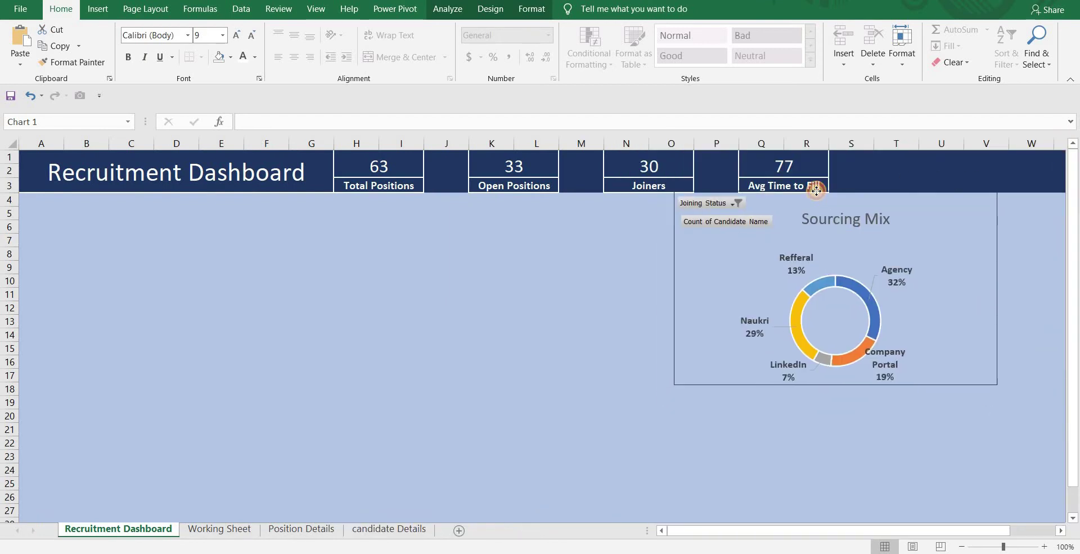
click(816, 191)
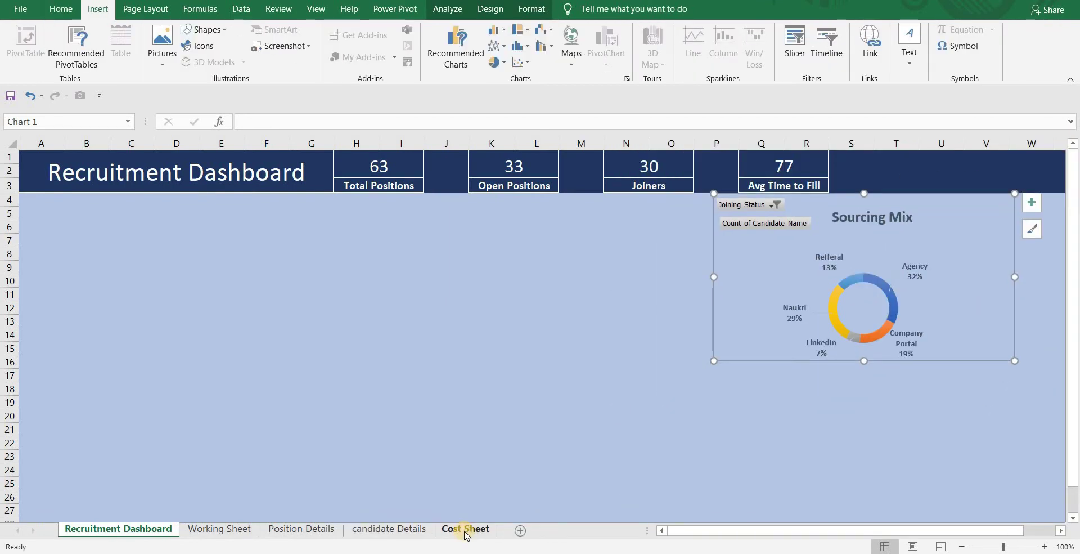
Write "Cost per hire: measures the cost a company spends to hire new employees" in a text box on the candidate Details sheet
click(408, 529)
click(468, 371)
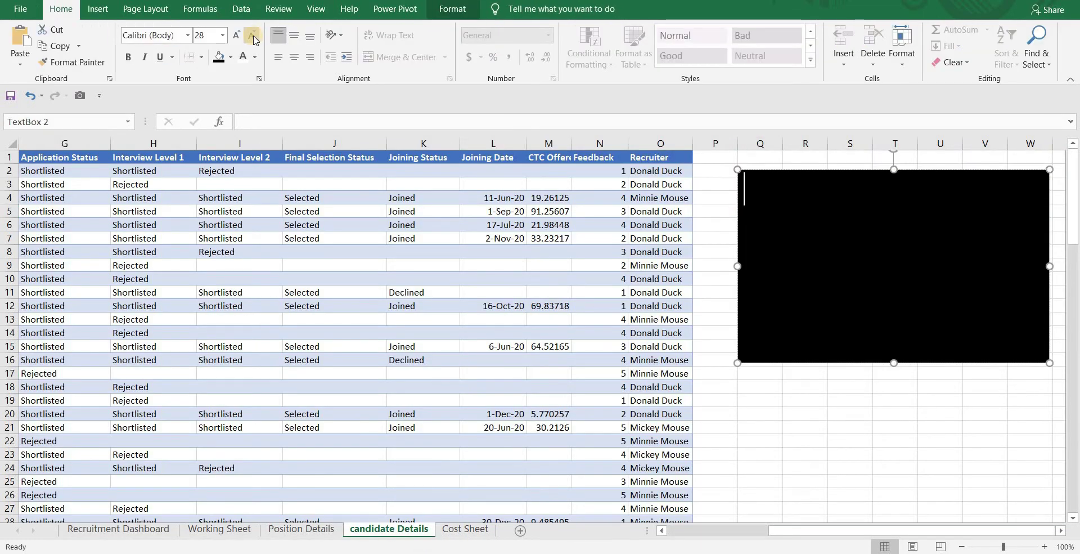
text(Cost pe)
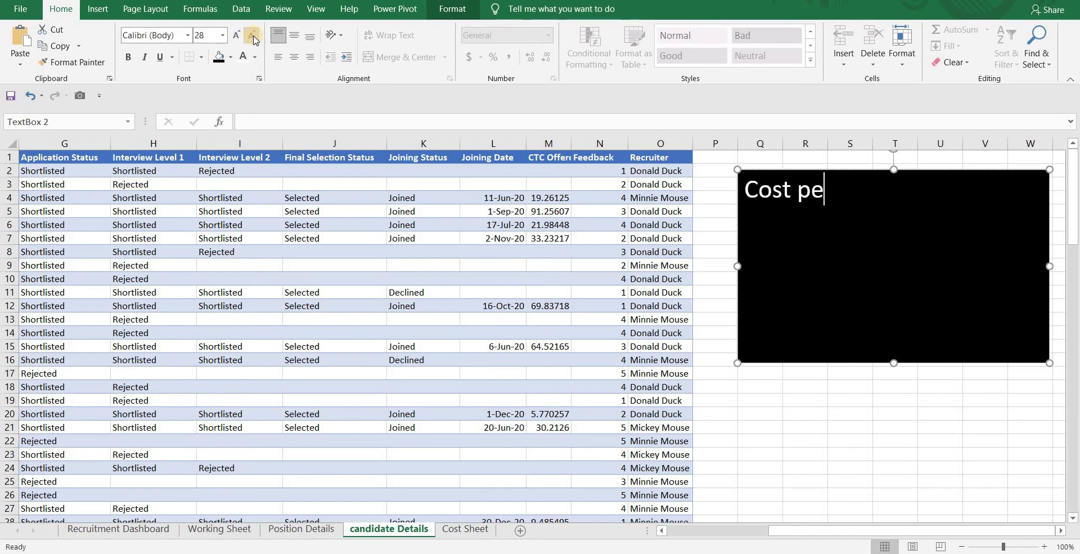
text(r hire: meas)
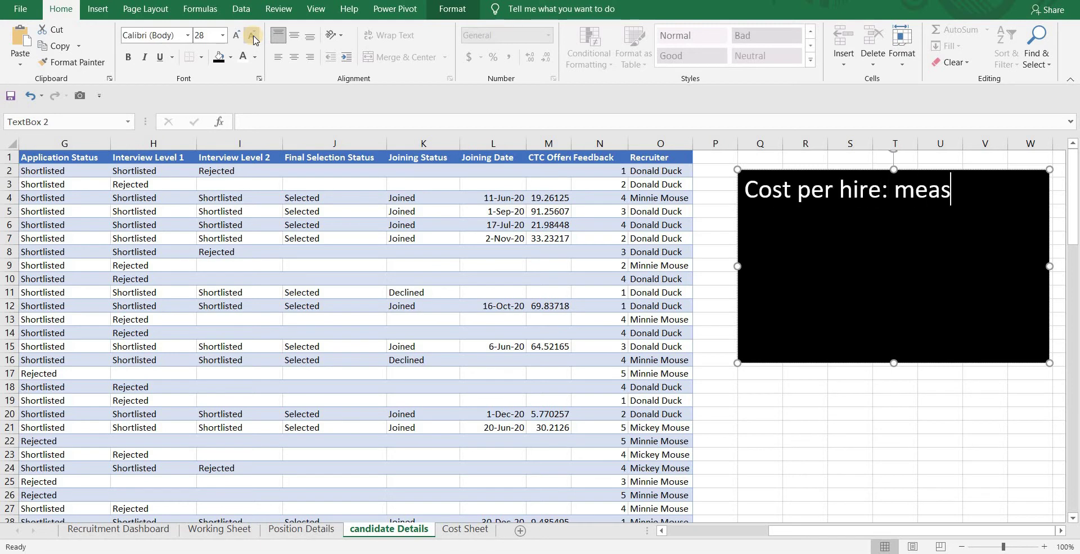
text(ures the cost a compan)
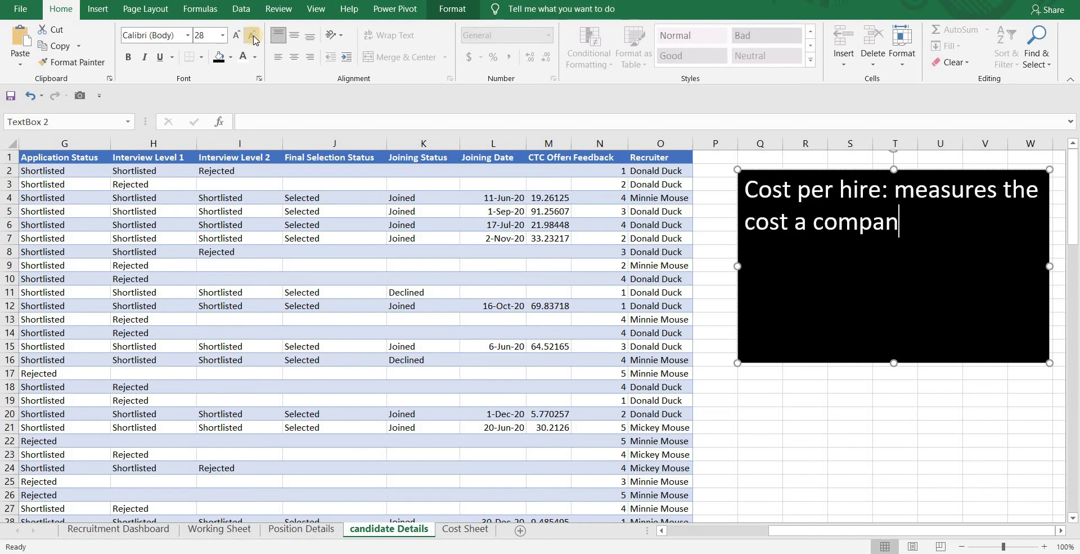
text(y spends to h)
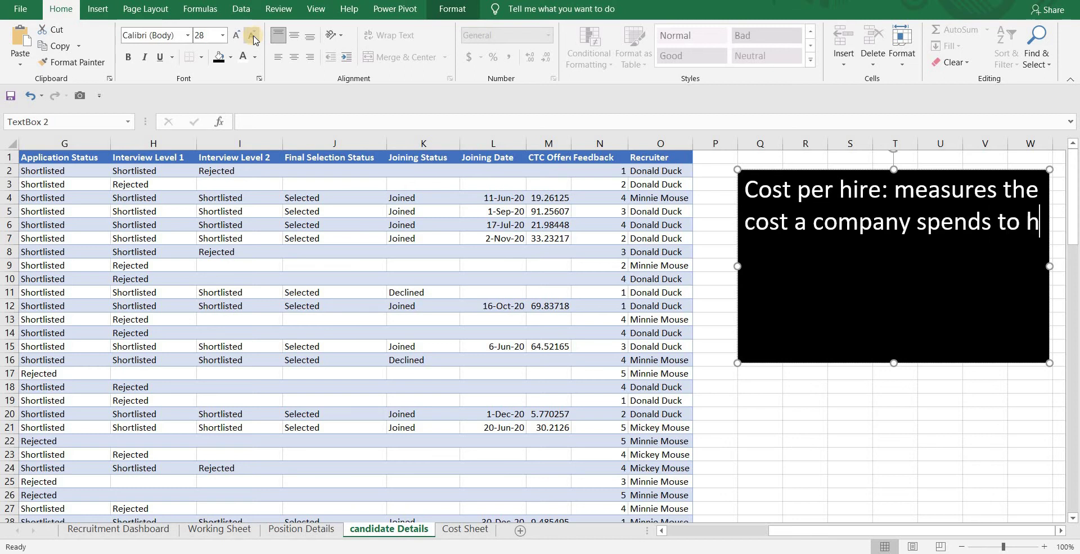
text(ire new employees)
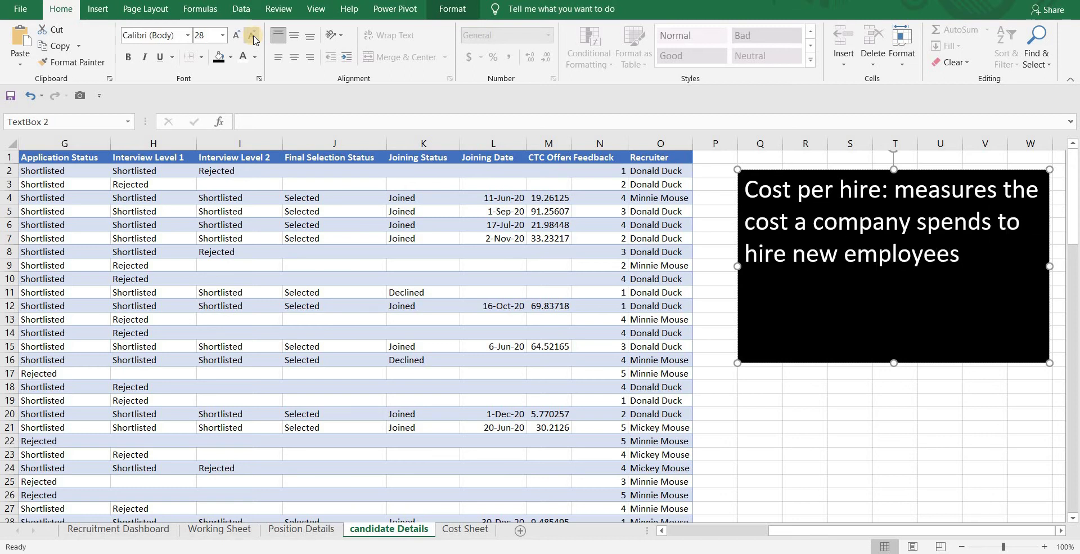
Add the line "Cost per hire = Total Cost / Total number of new hires in a specified time period" to the text box
key(Return)
text(Cost per hire = Total Cost )
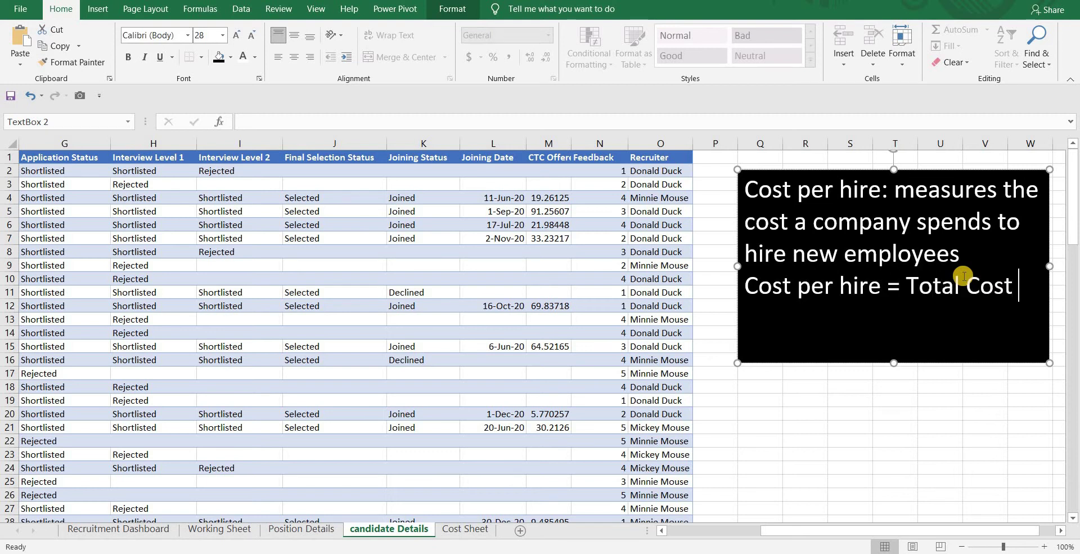
text(/ Total number of ne)
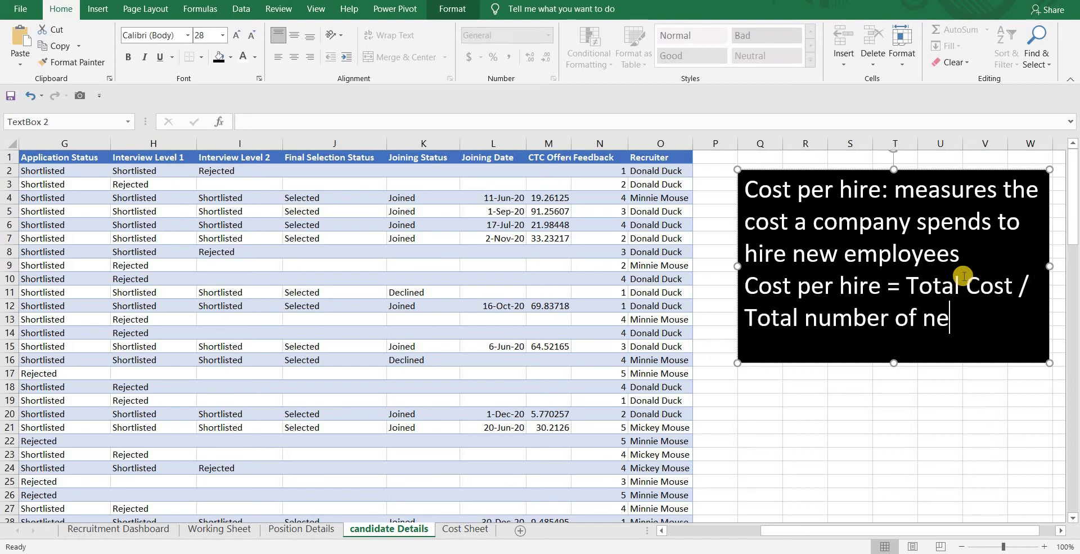
text(w hires in a specified )
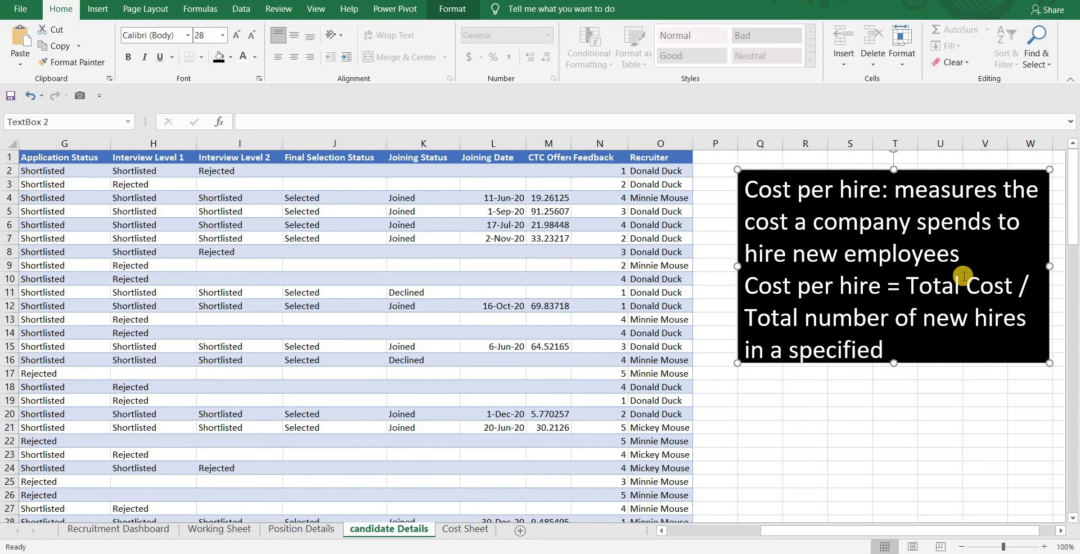
text(time perios)
key(BackSpace)
key(BackSpace)
key(BackSpace)
key(BackSpace)
key(BackSpace)
key(BackSpace)
text(period)
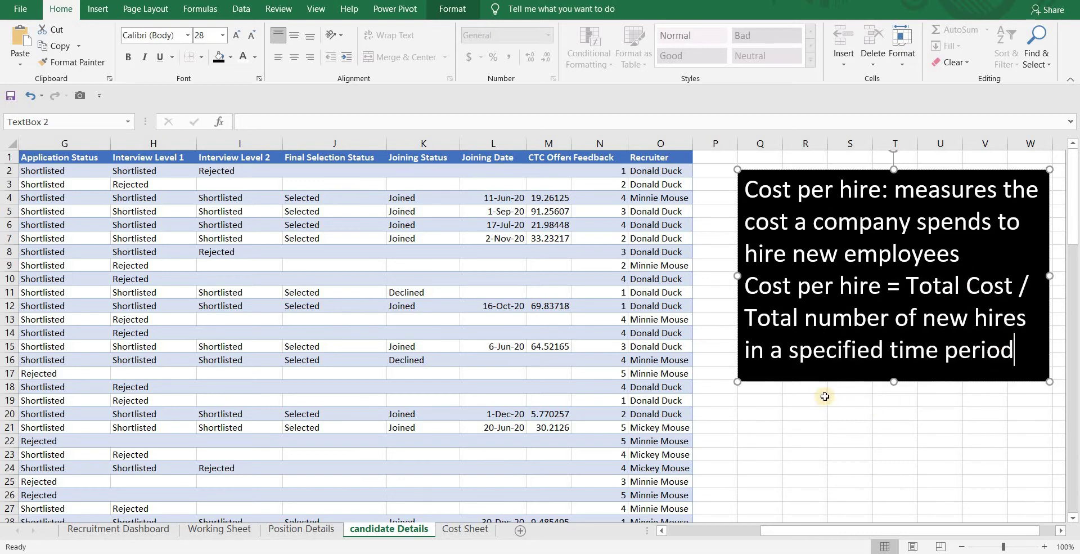
click(759, 401)
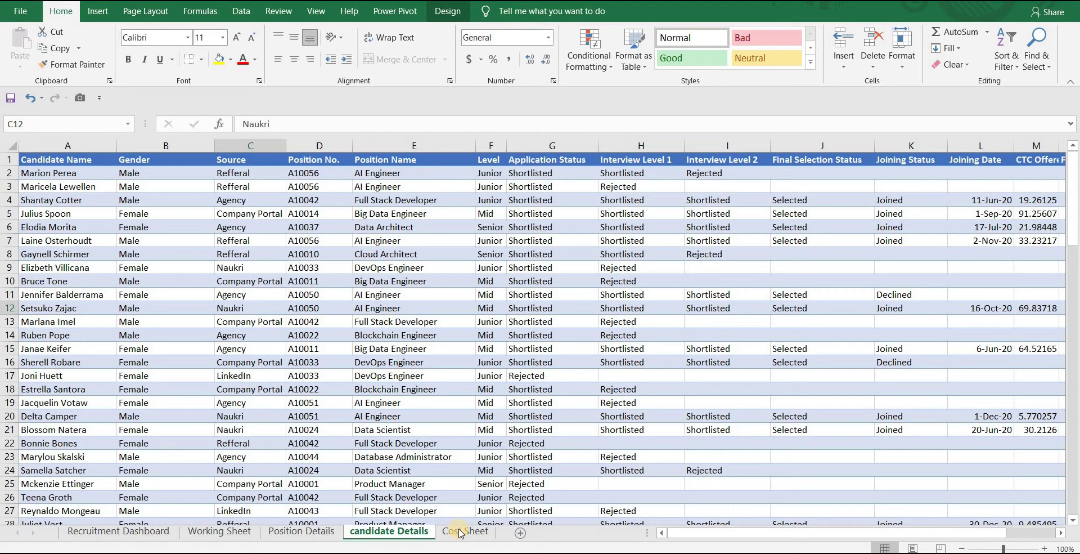
Review the Naukri, LinkedIn and Agency cost entries and the Agency remark on the Cost Sheet
click(460, 532)
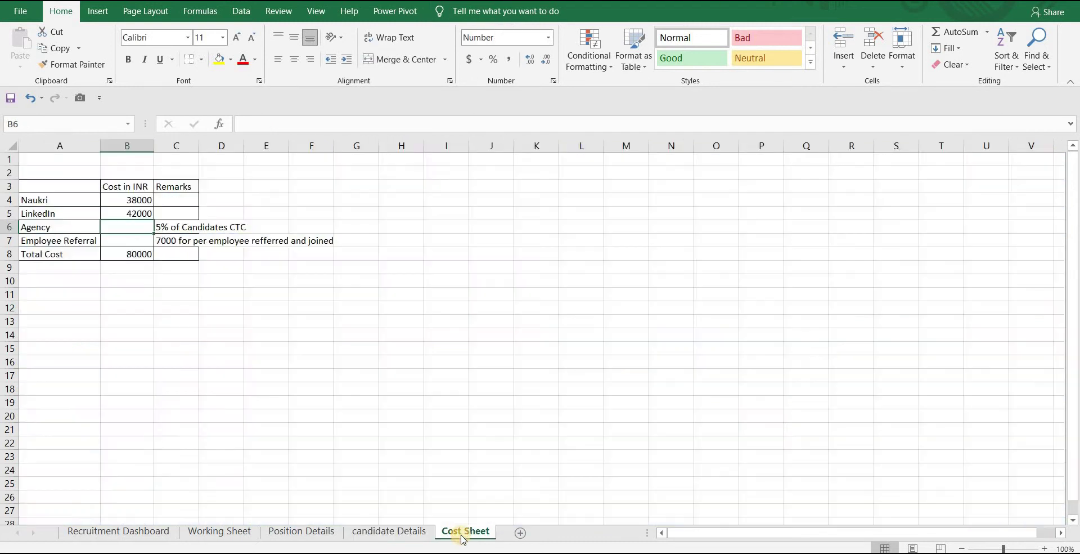
click(88, 202)
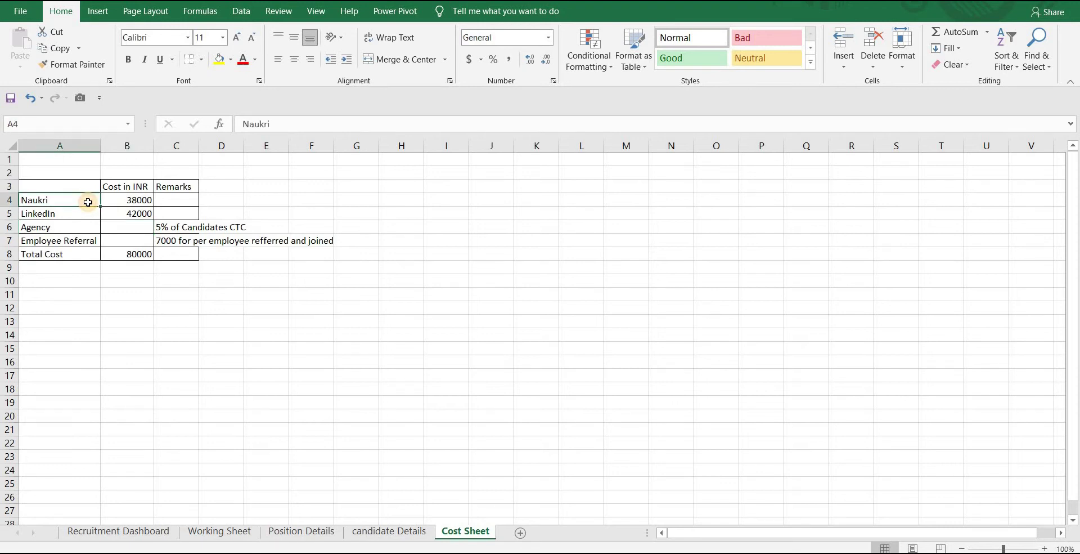
click(117, 201)
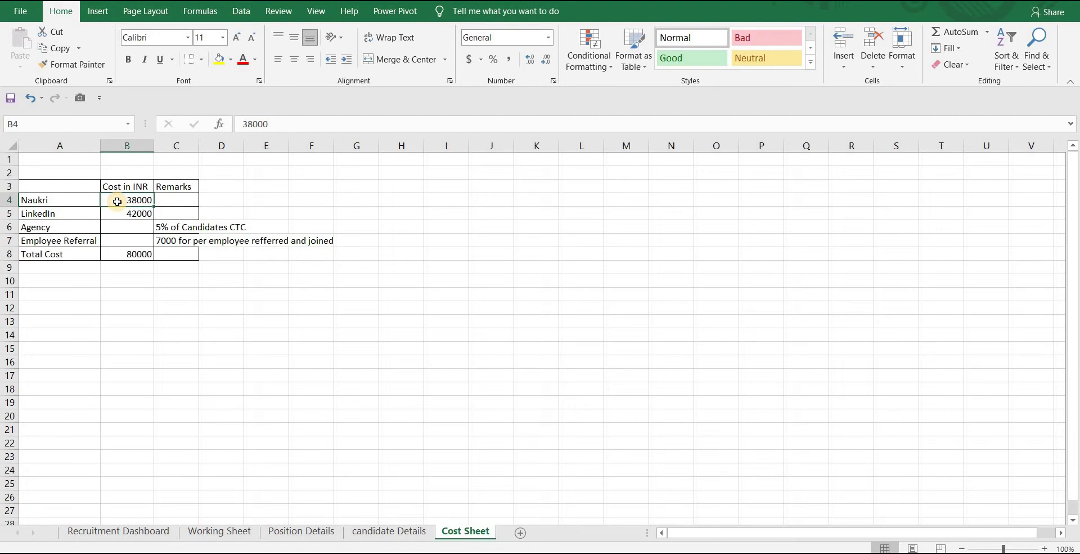
click(88, 213)
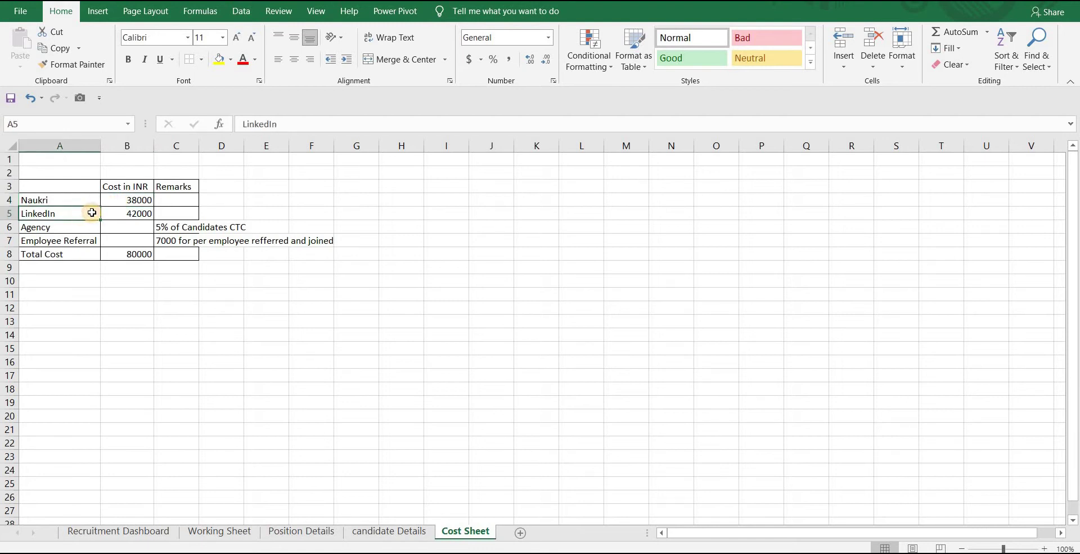
click(108, 216)
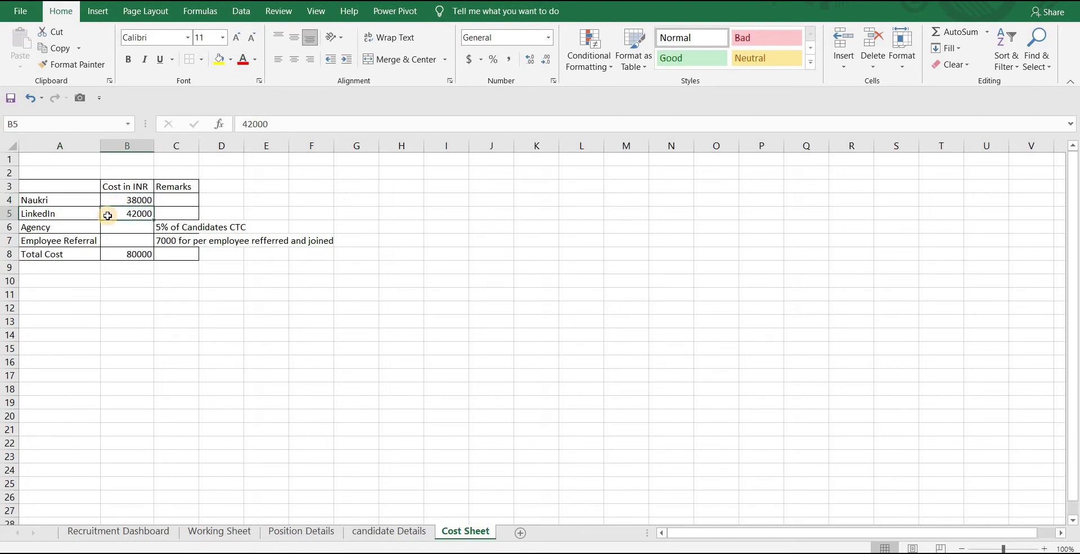
click(85, 230)
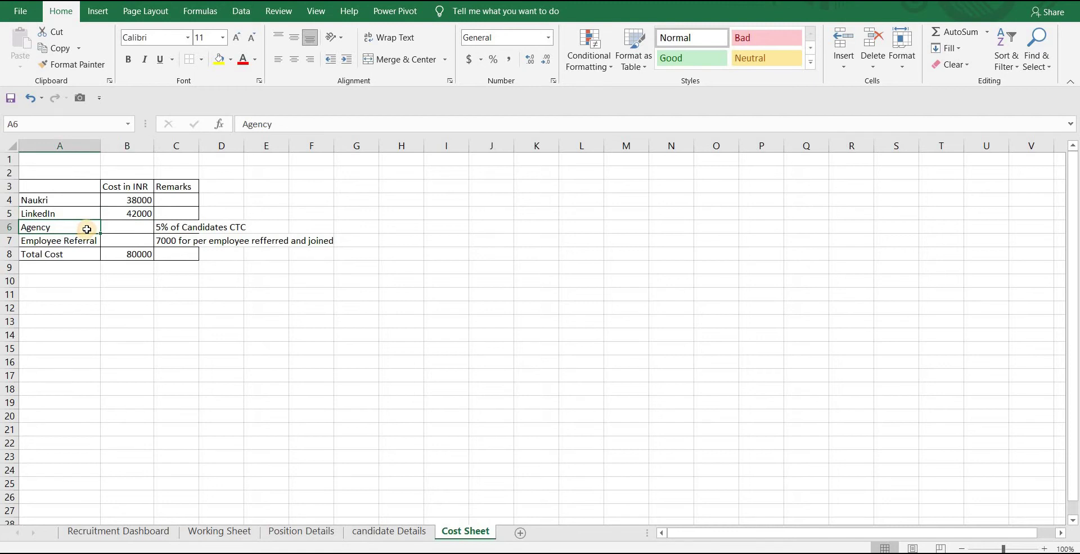
click(166, 230)
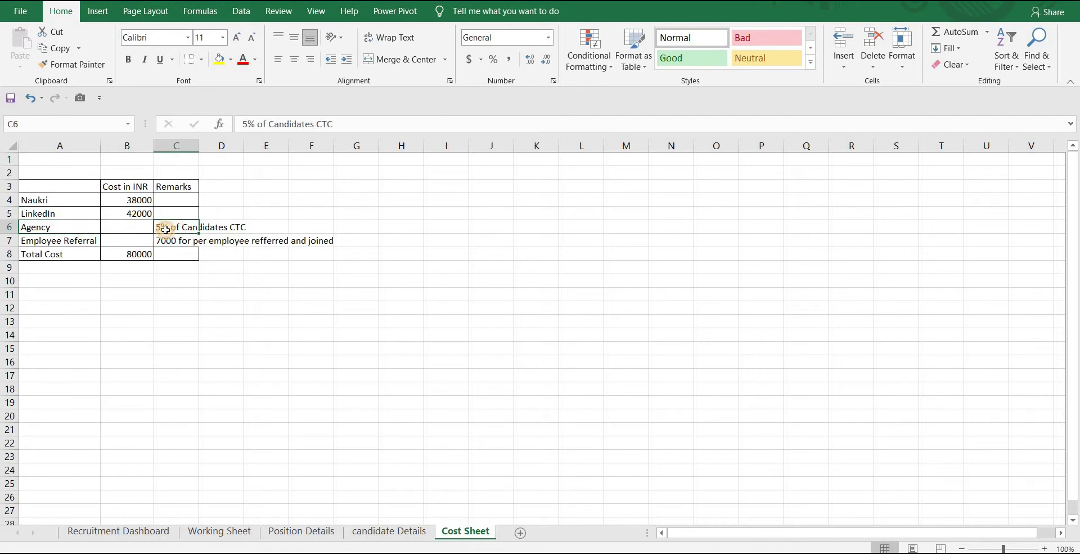
click(355, 128)
Note in the Agency row "Add CTC's :" in F6, "1) Candidate should have joined" in H6 and "2) Source should be agency" in L6
click(298, 225)
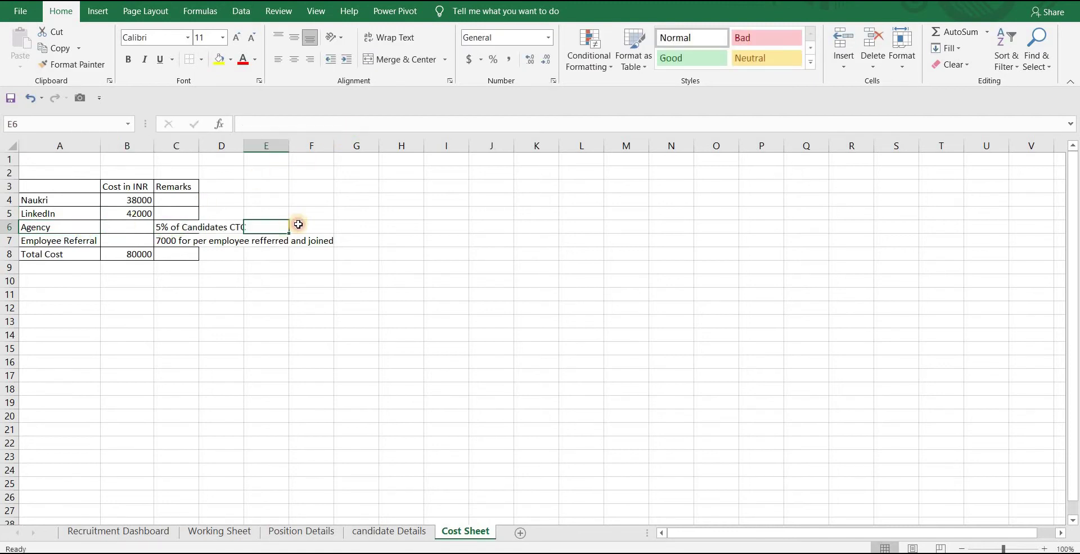
text(Add CTC's :)
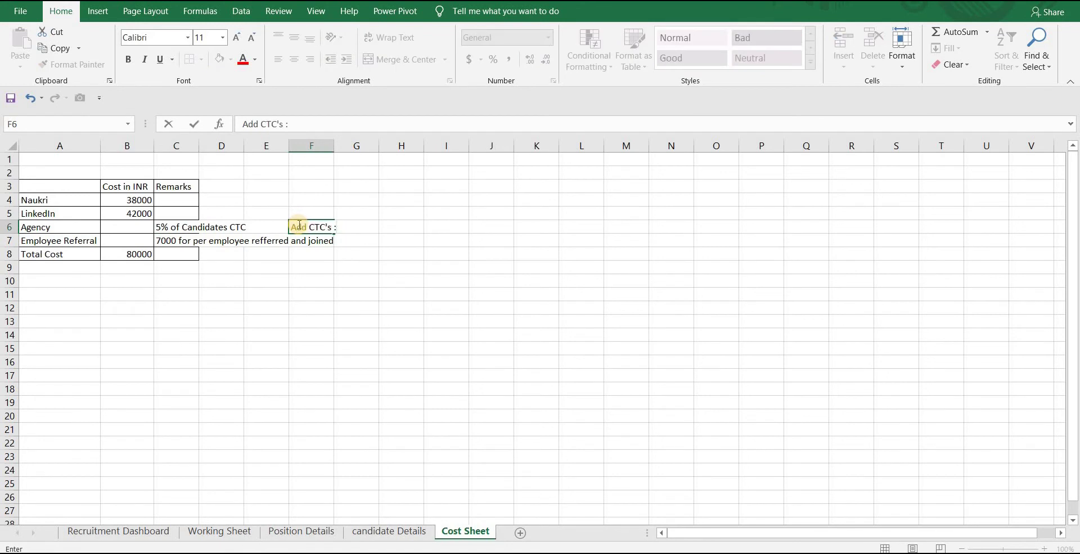
key(Tab)
key(Tab)
text(1) Candidate should have joined)
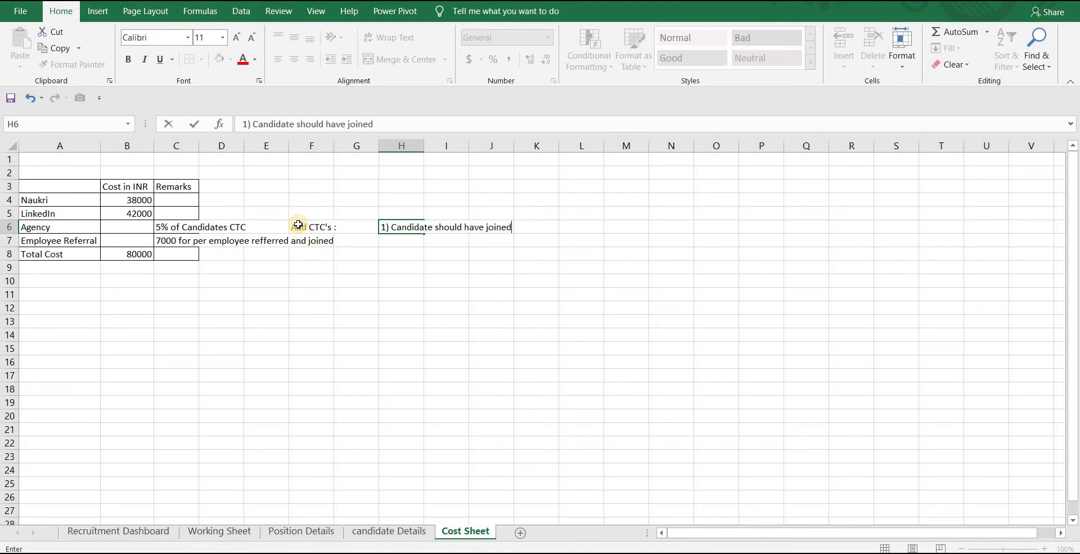
key(Tab)
key(Tab)
key(Tab)
key(Tab)
text(2)
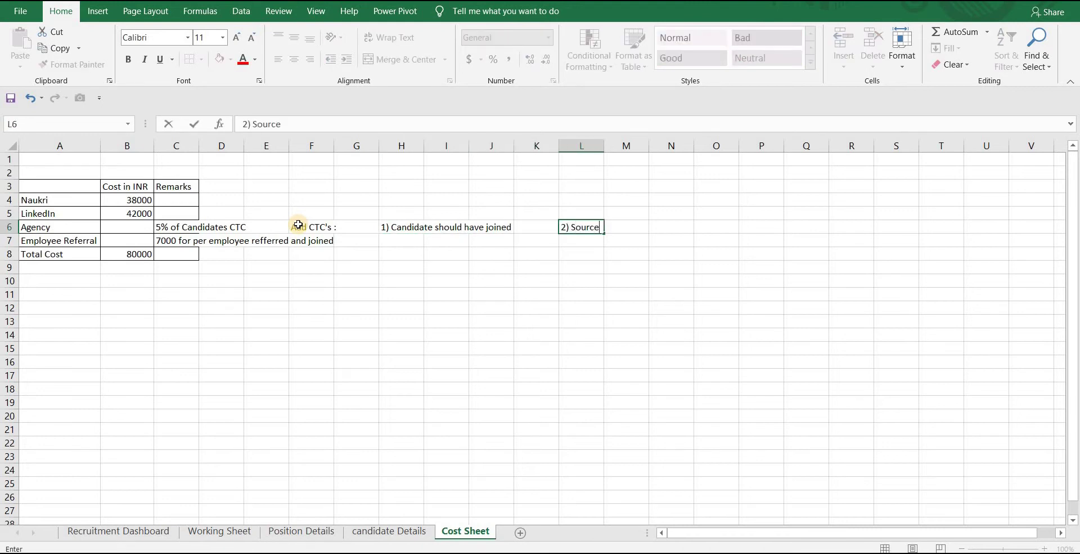
key(Return)
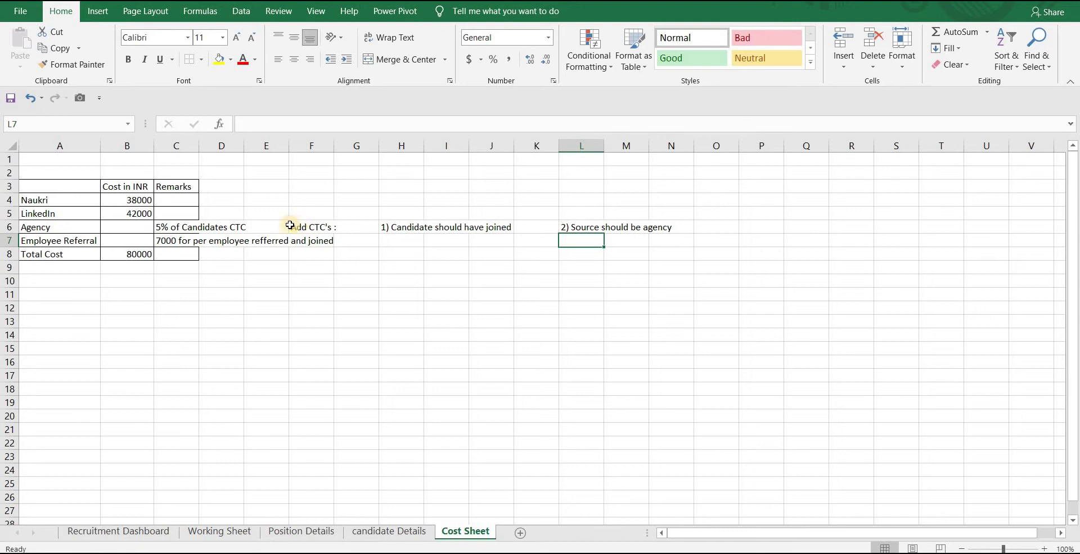
Start a SUMIFS formula in the Agency cost cell B6 with the CTC Offered column (M:M) of candidate Details as the sum range
click(130, 227)
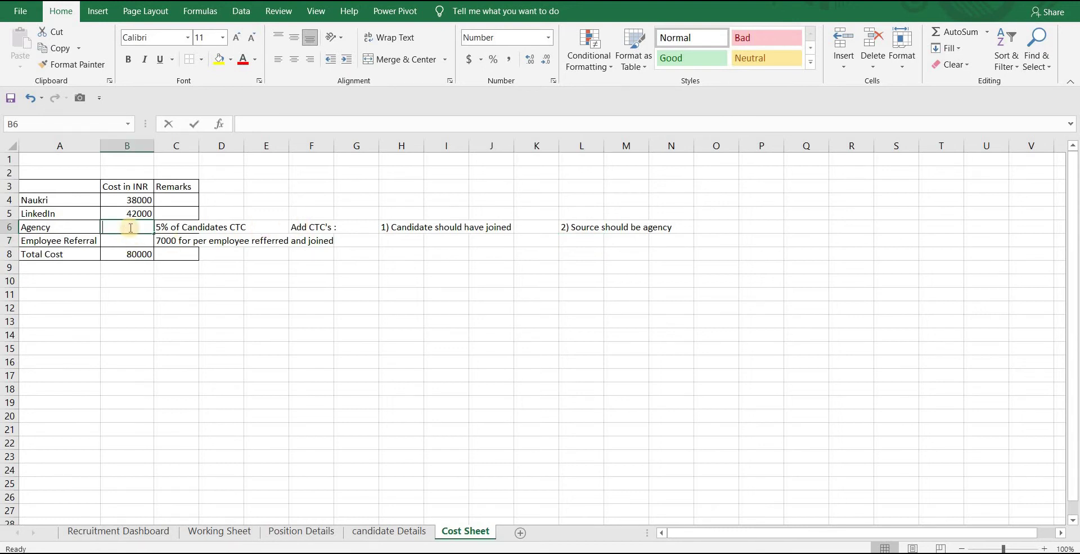
text(=sumifs)
key(Tab)
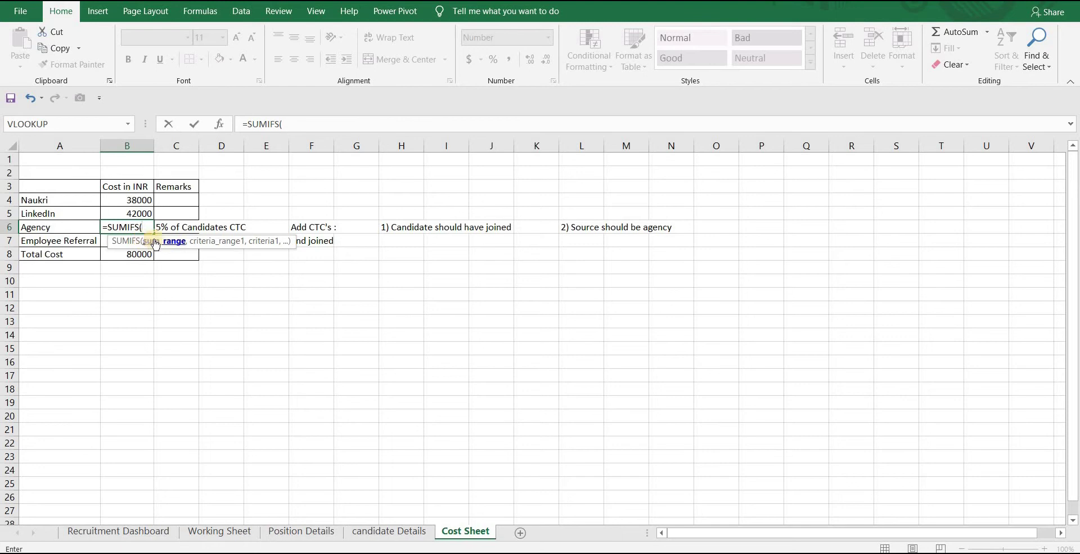
click(387, 531)
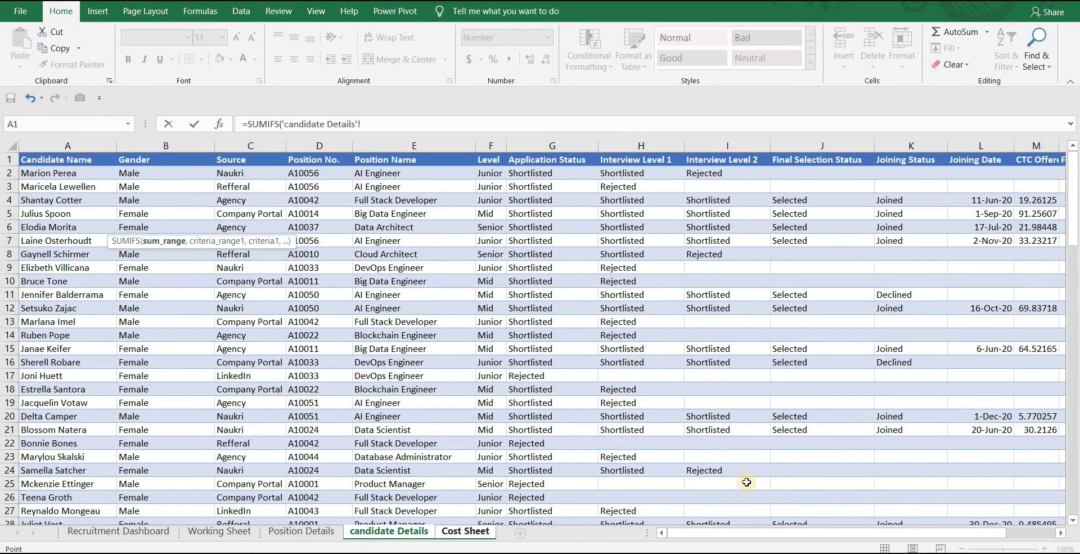
drag(734, 532, 816, 388)
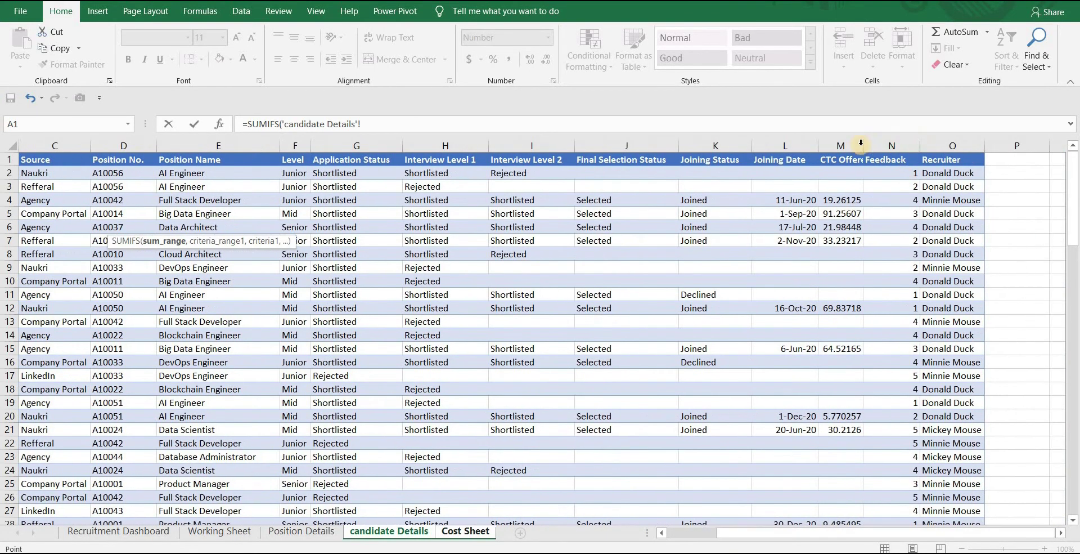
click(837, 141)
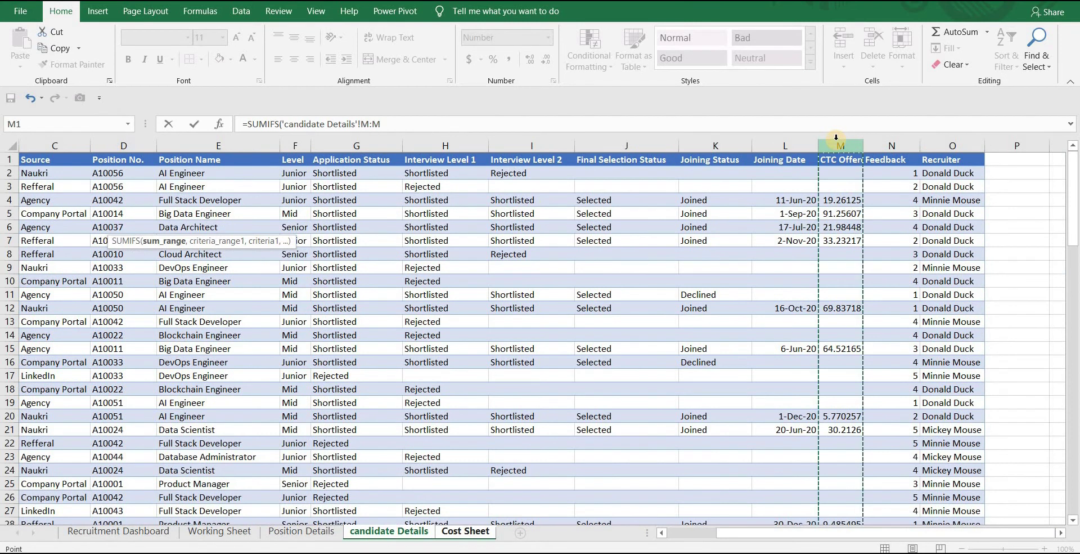
text(,)
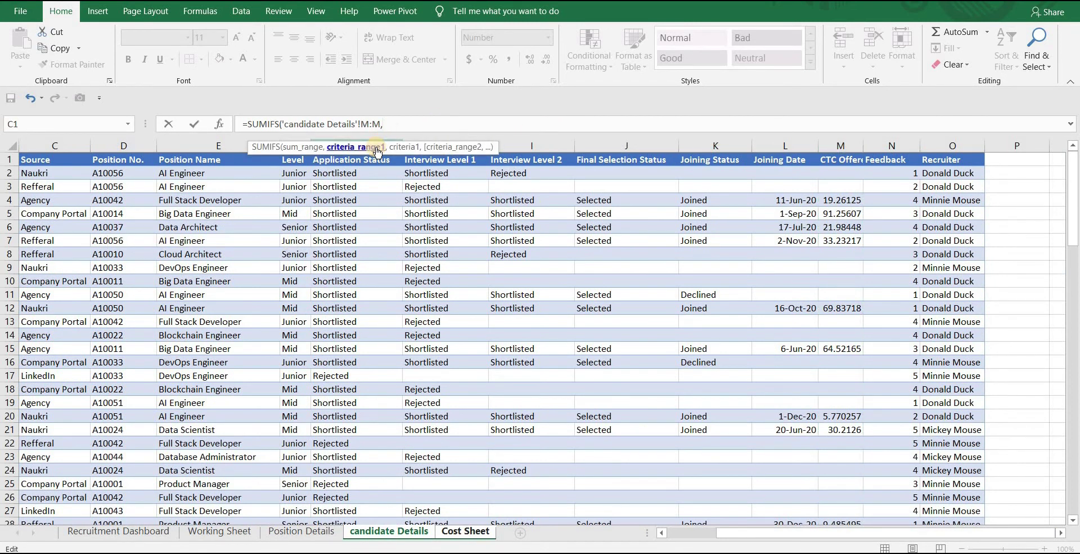
Complete the SUMIFS with the criteria Joining Status (K:K) "Joined" and Source (C:C) "Agency" from candidate Details
click(695, 147)
text(,"Joine)
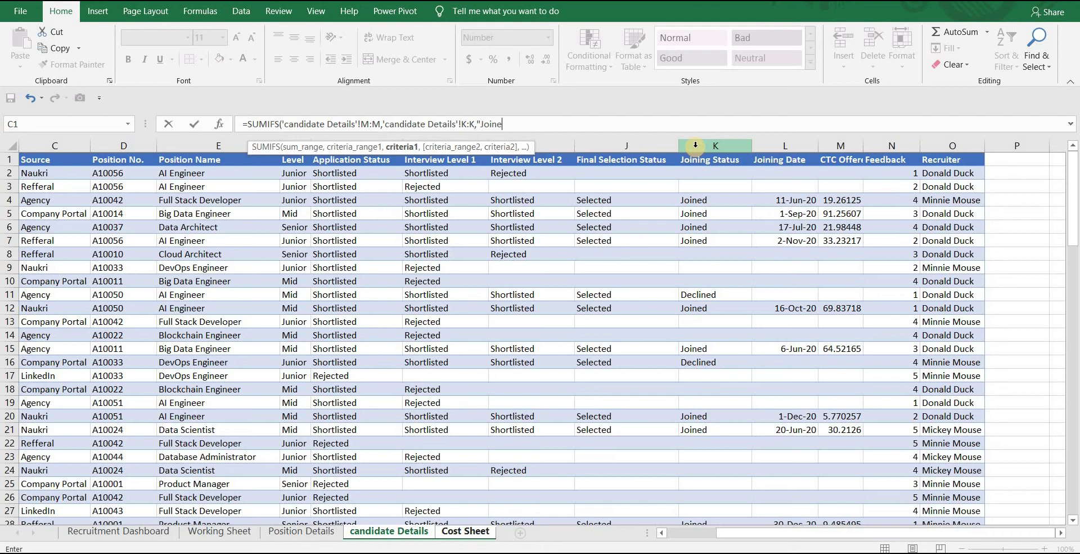
text(d",)
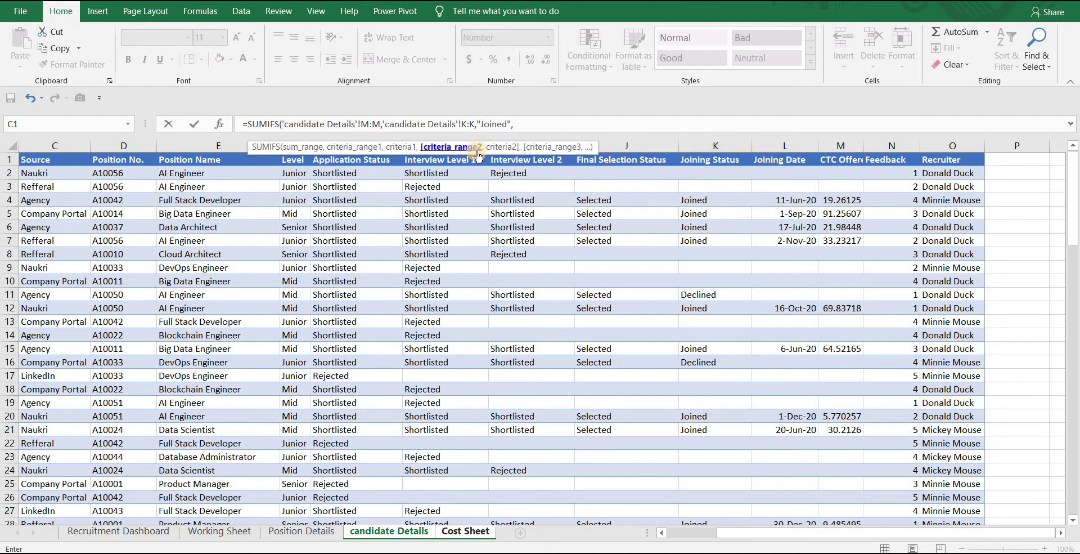
click(56, 146)
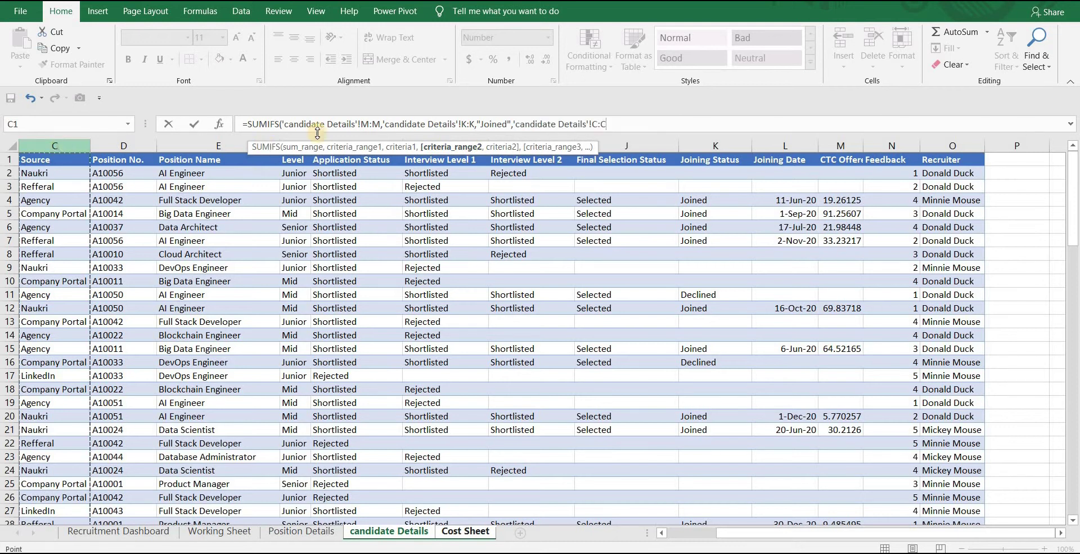
text(,")
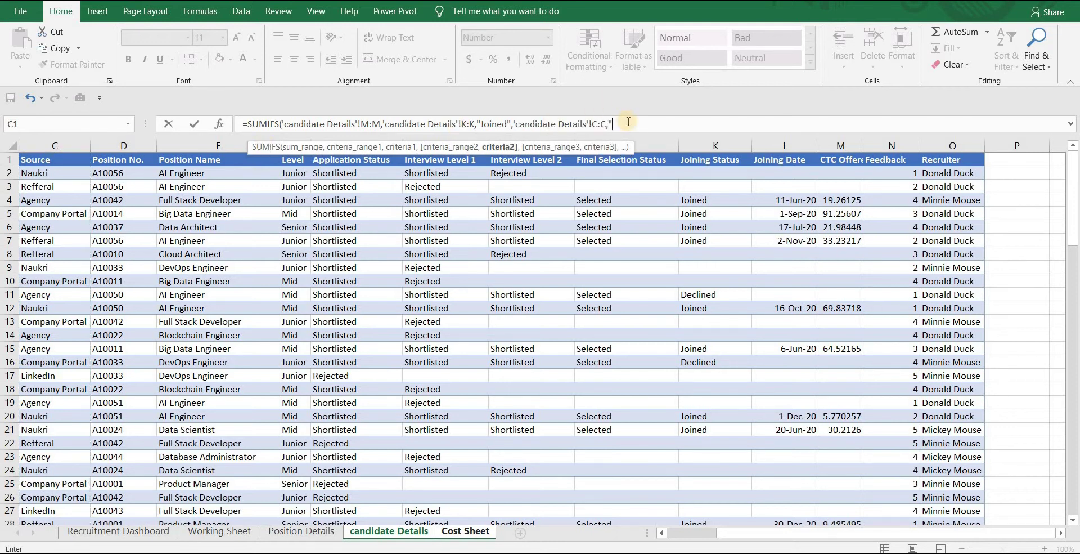
text(Agency"))
key(Return)
key(Up)
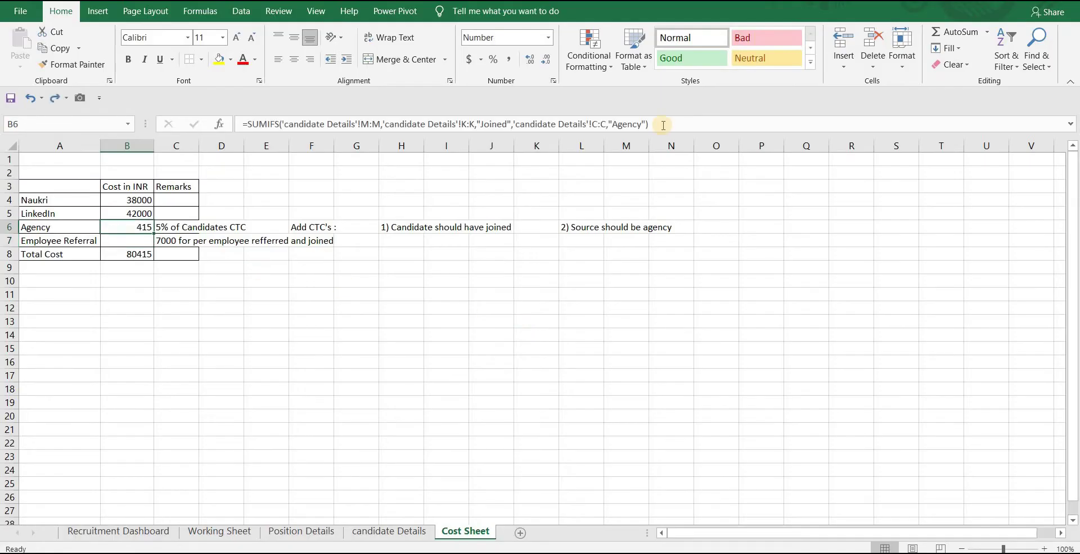
Multiply the Agency cost formula in B6 by 5%
click(663, 124)
text(*5%)
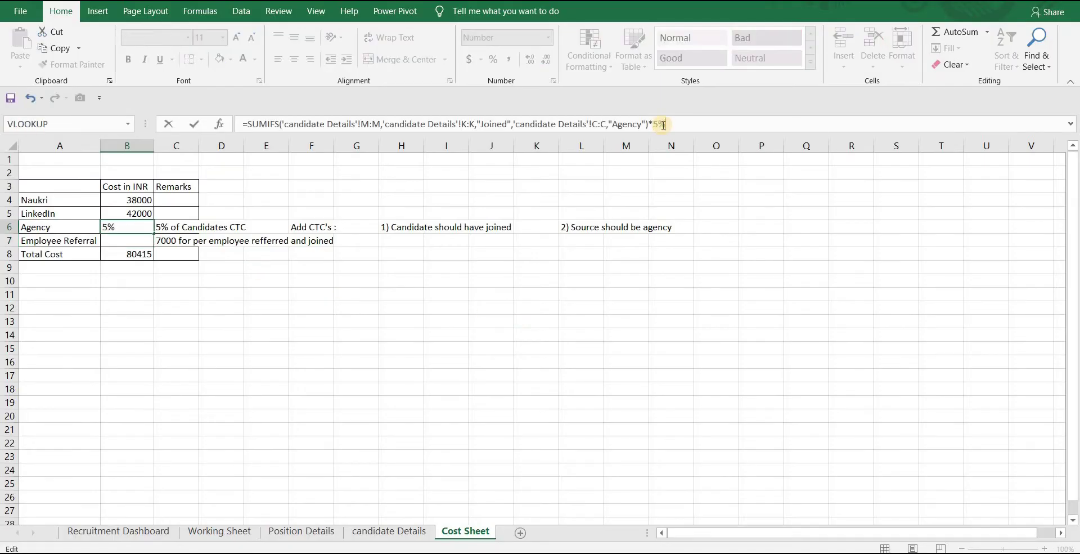
key(Return)
key(Up)
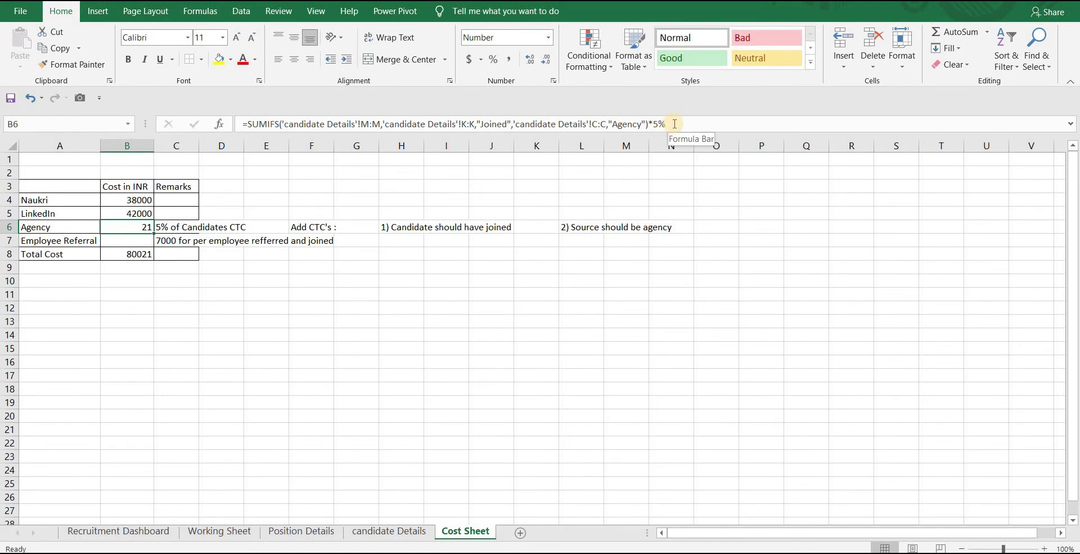
Check the unit in the CTC Offered header on candidate Details and multiply the Agency cost formula in B6 by 100000
click(388, 530)
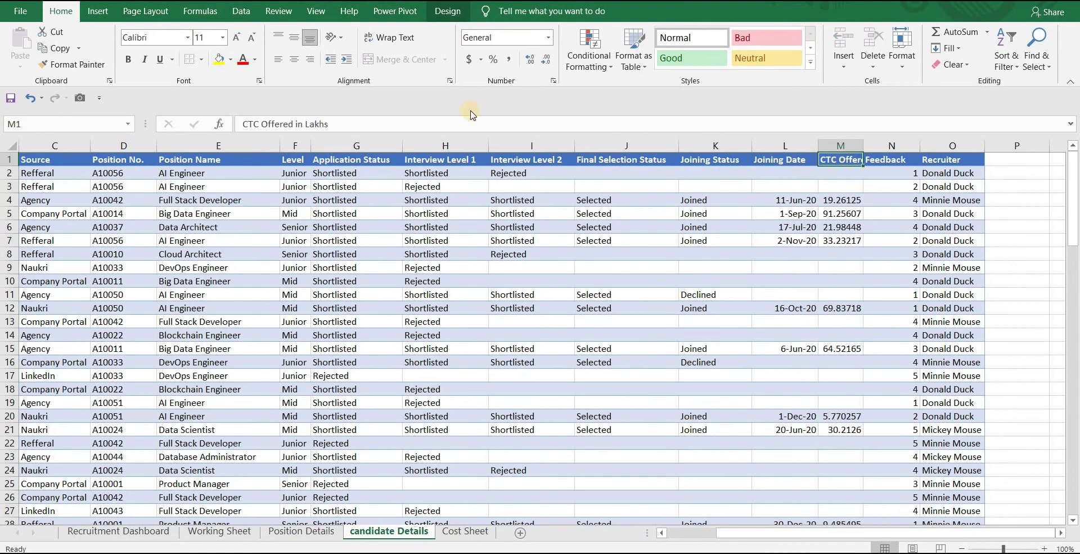
double_click(332, 124)
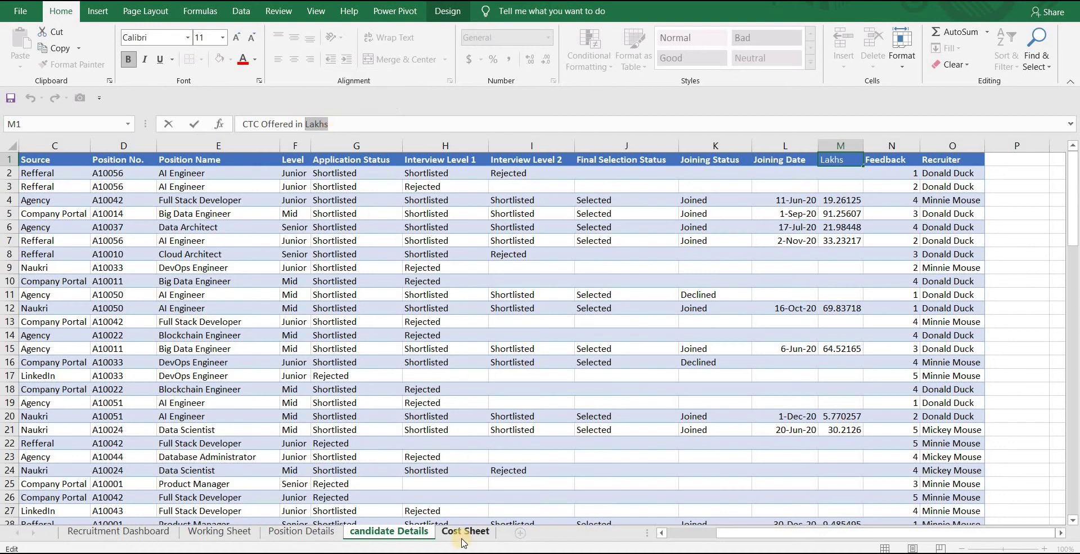
click(465, 531)
click(681, 125)
text(*100000)
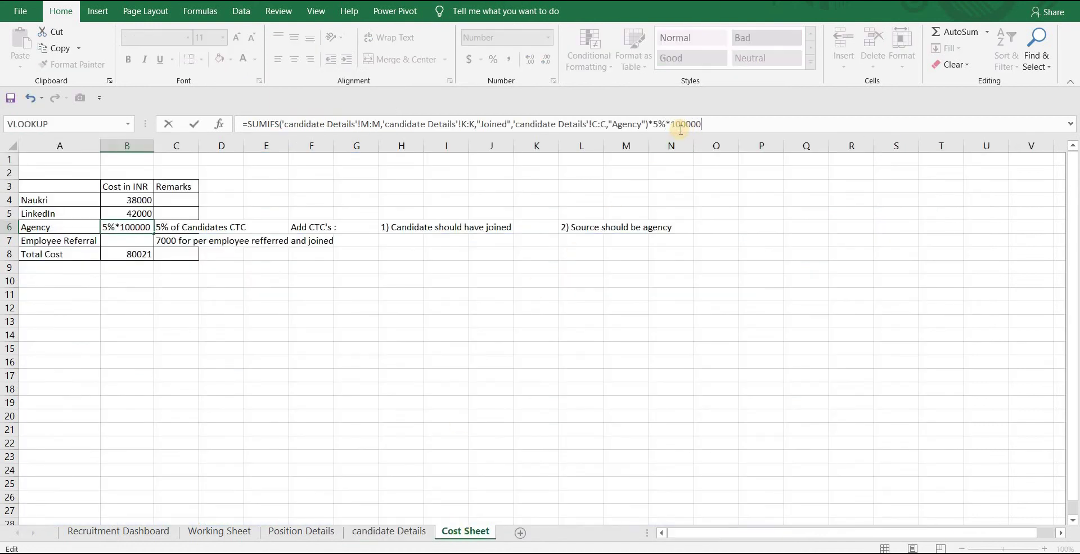
key(Return)
key(Up)
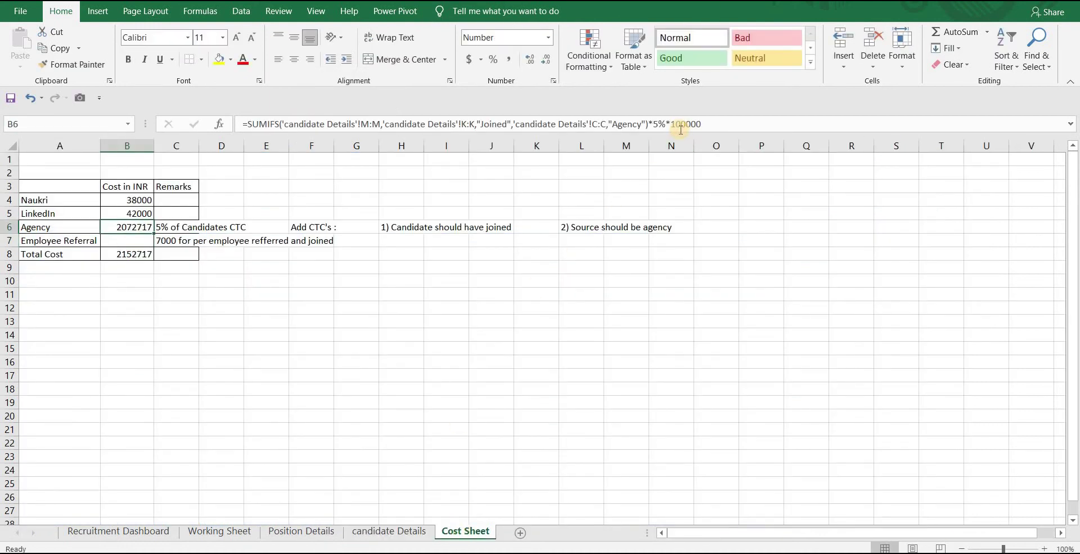
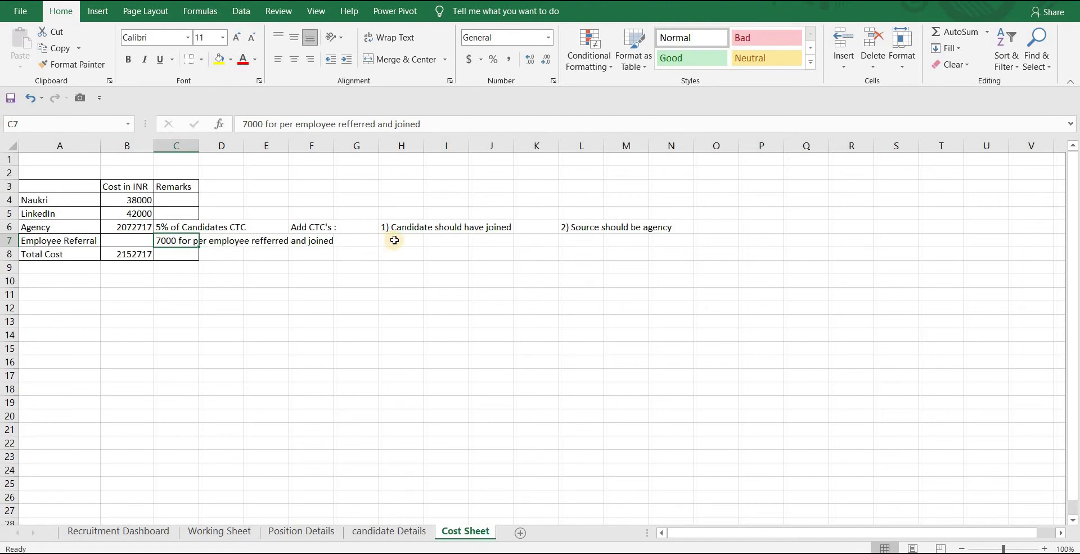
Note in the Employee Referral row "1) Candidate should have joined" in H7 and "2)Source should be Refferal" in L7
click(394, 240)
text(1))
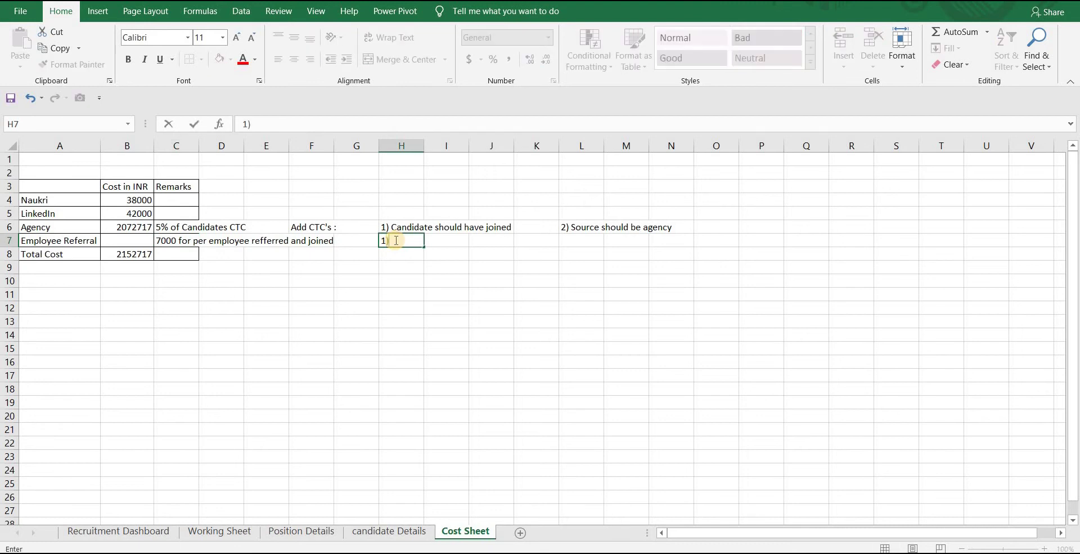
text( c)
key(Right)
key(Right)
key(Right)
key(Right)
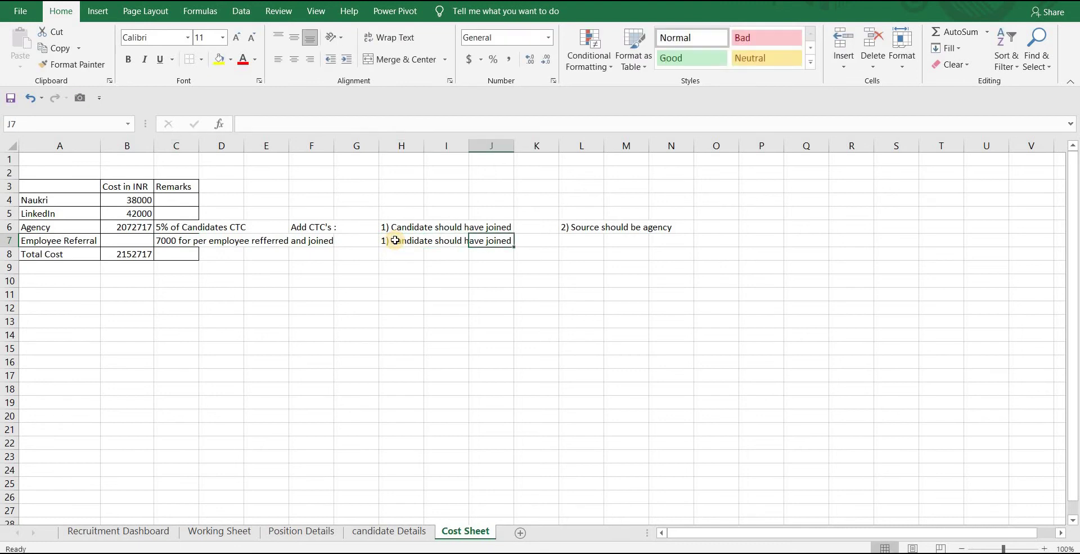
text(2)
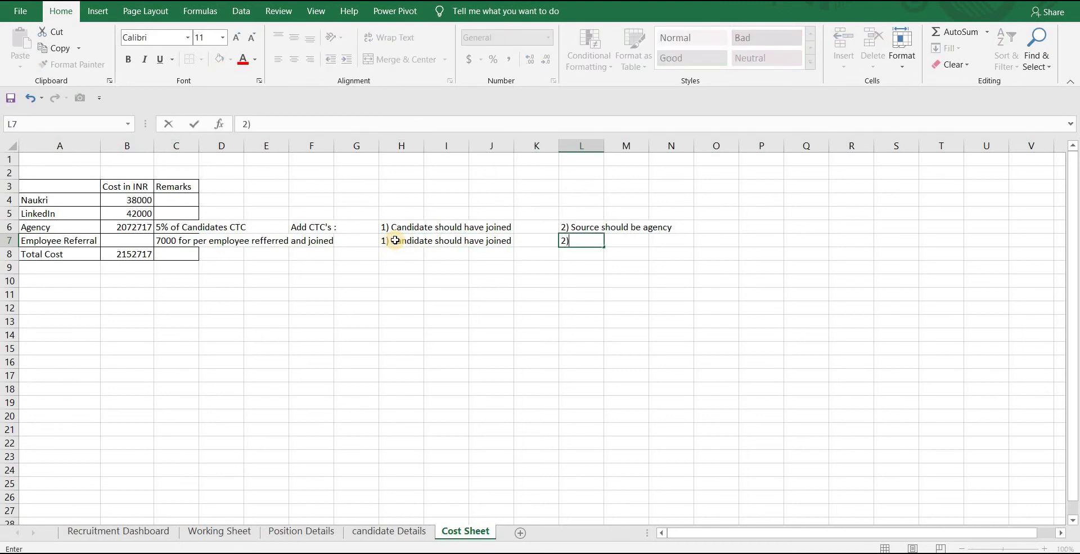
text()Source should be R)
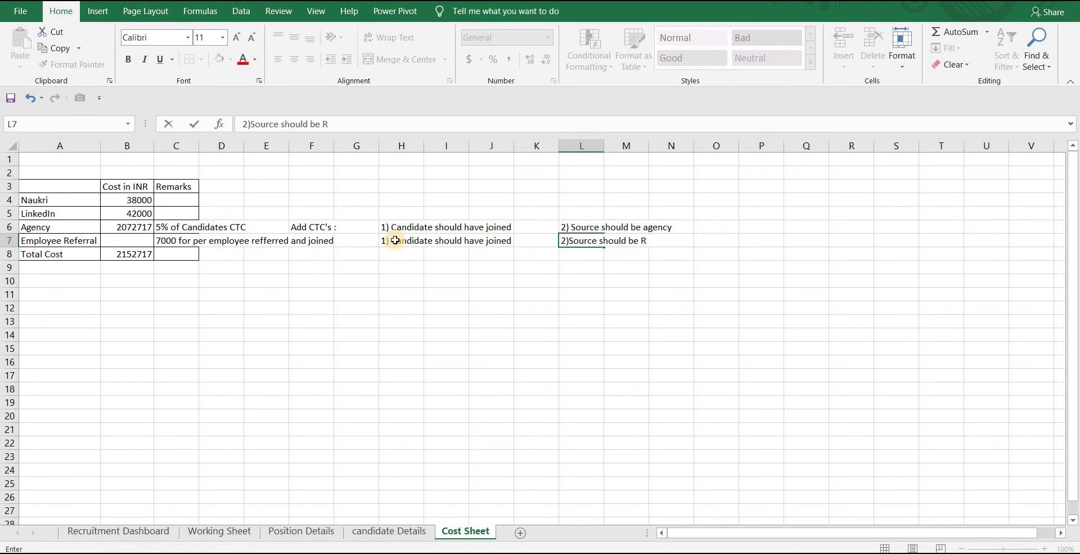
text(efferal)
key(Return)
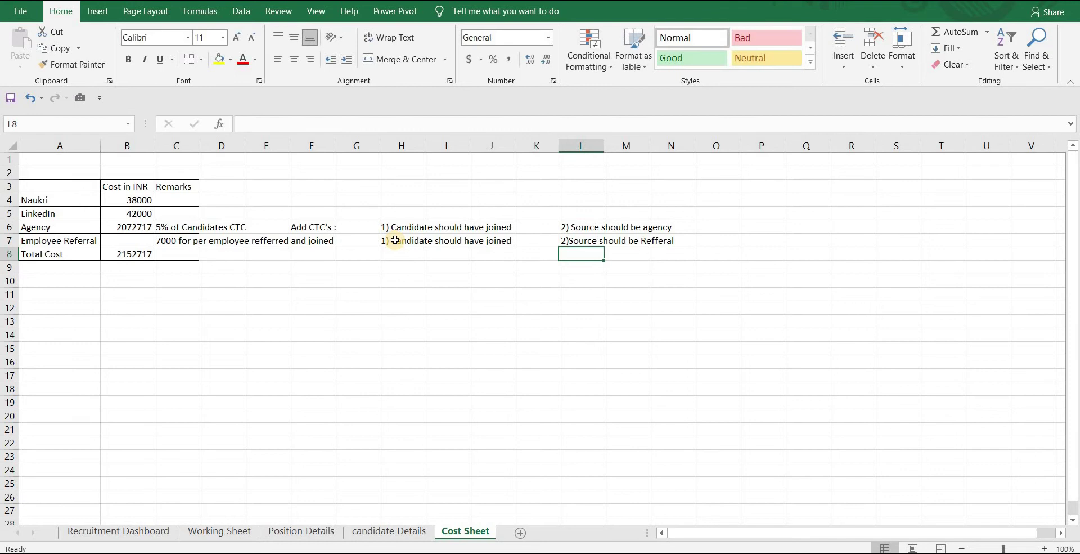
Start a COUNTIFS formula in the Employee Referral cost cell B7 with the Joining Status column (K:K) of candidate Details as the first criteria range
click(141, 240)
text(=coun)
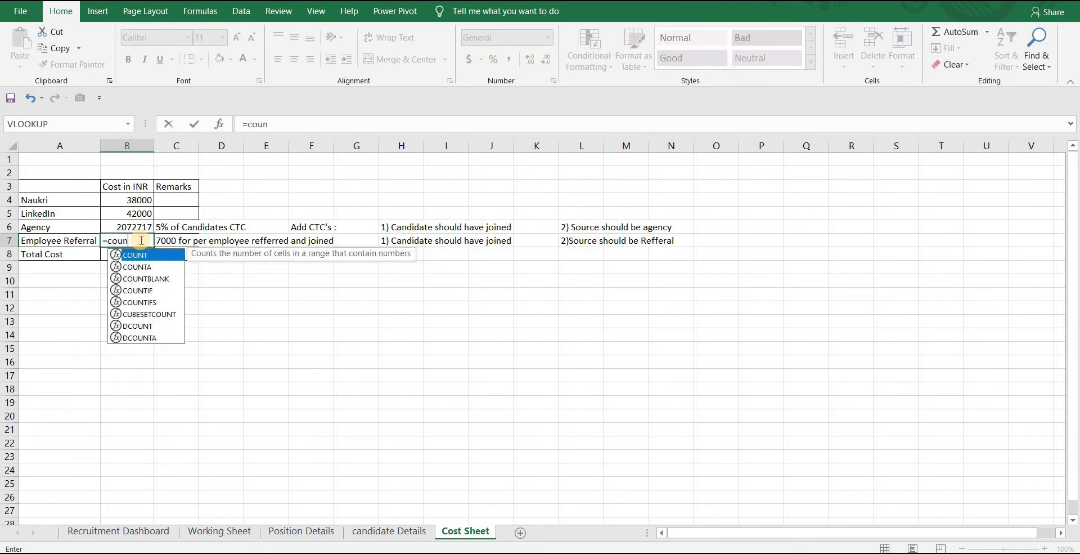
key(Down)
key(Down)
key(Down)
key(Down)
key(Tab)
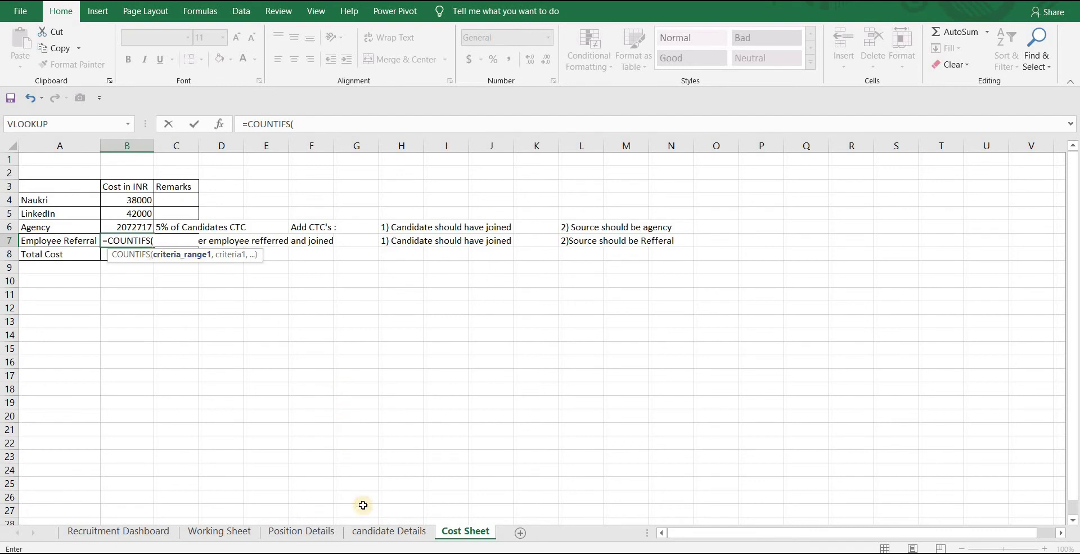
click(380, 531)
click(695, 145)
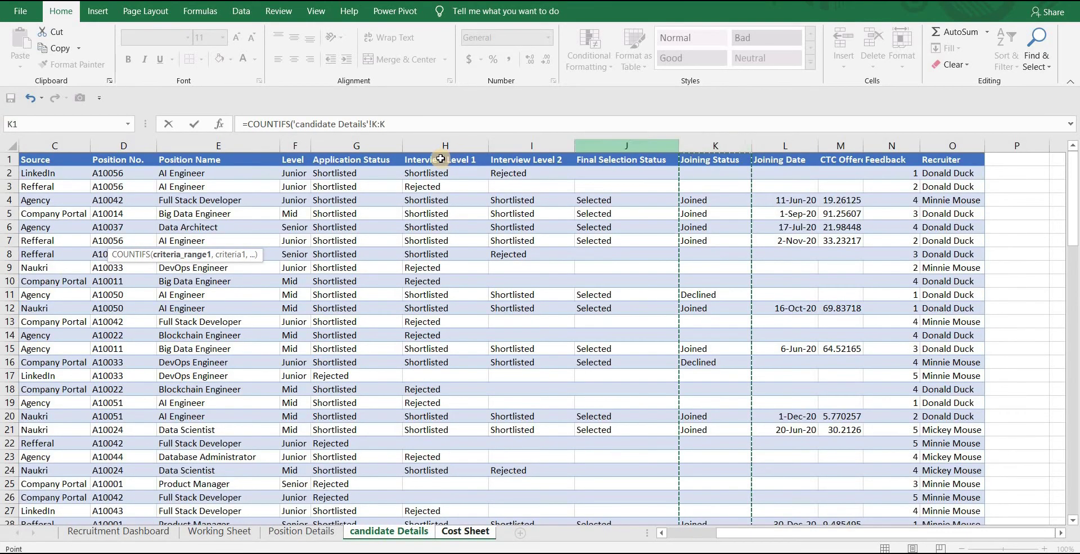
Complete the COUNTIFS formula in B7 with the criterion "Joined" and the Source column (C:C) of candidate Details matched to "Refferal"
text(,)
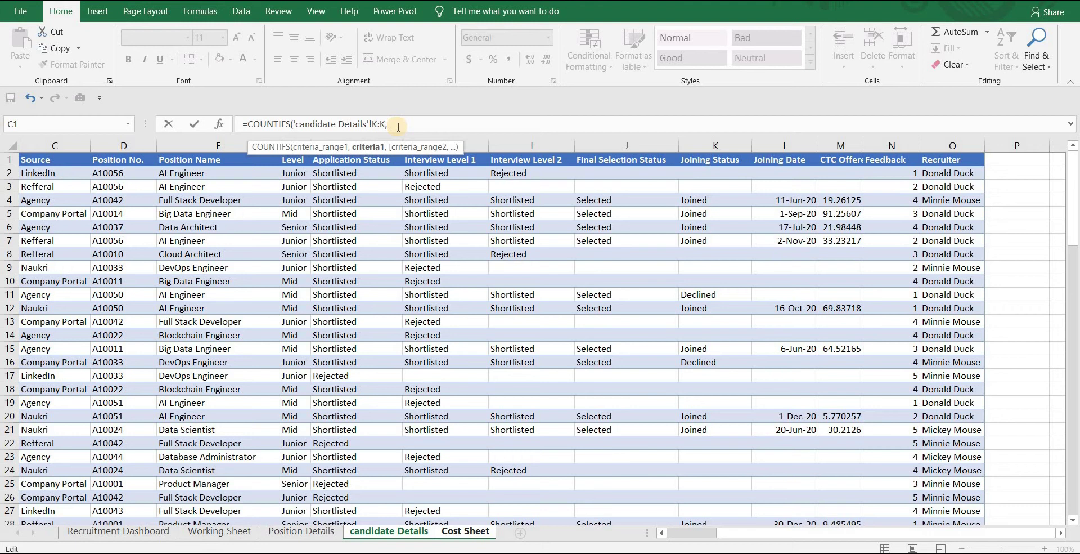
text("Joined",)
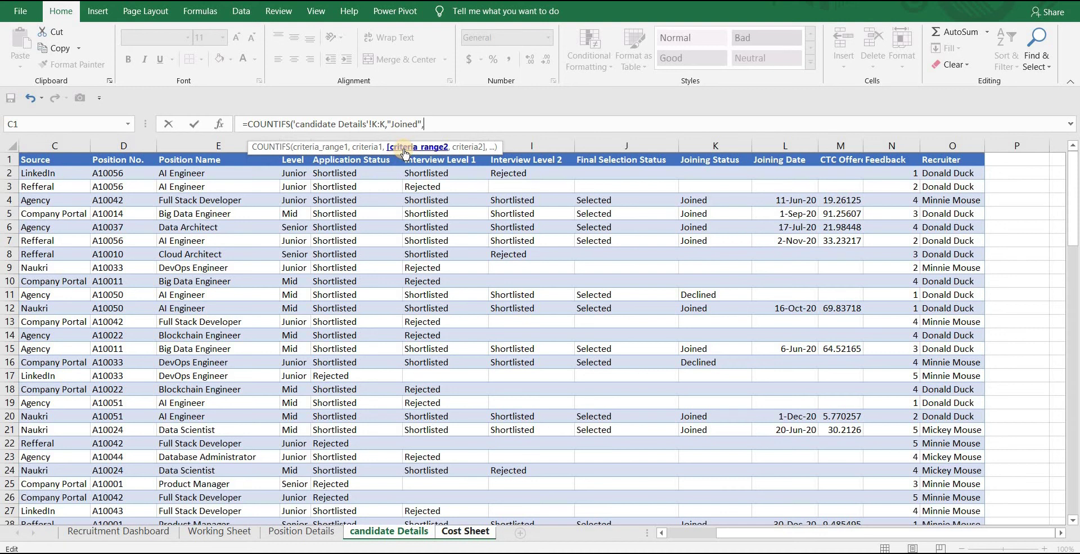
click(41, 145)
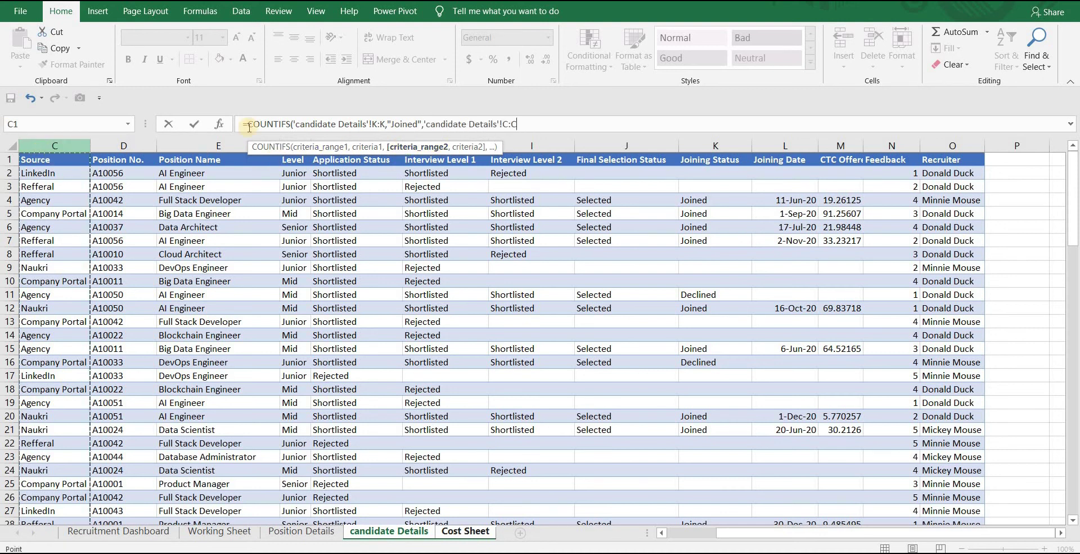
text(,)
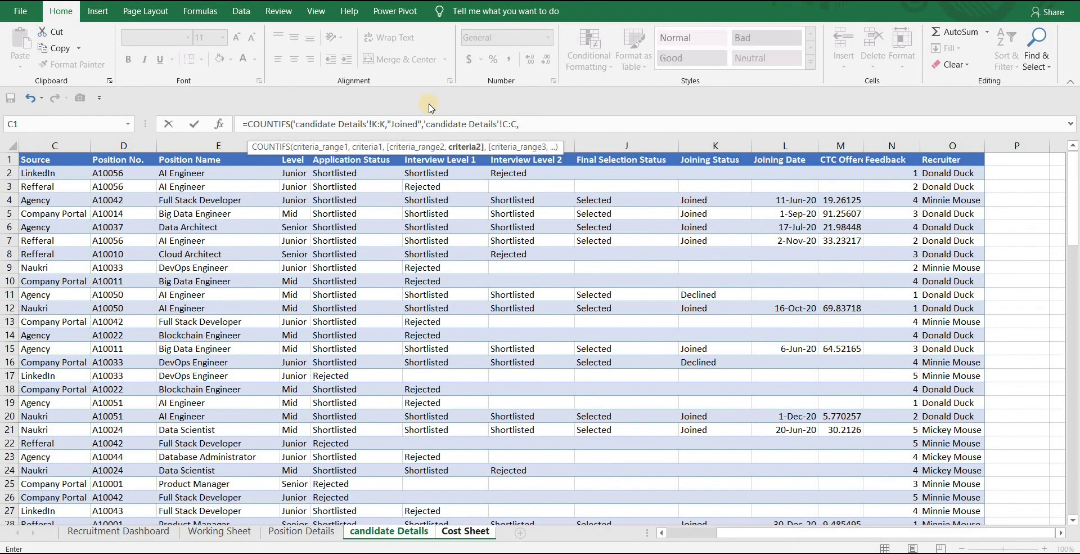
text("Refferal"))
key(Return)
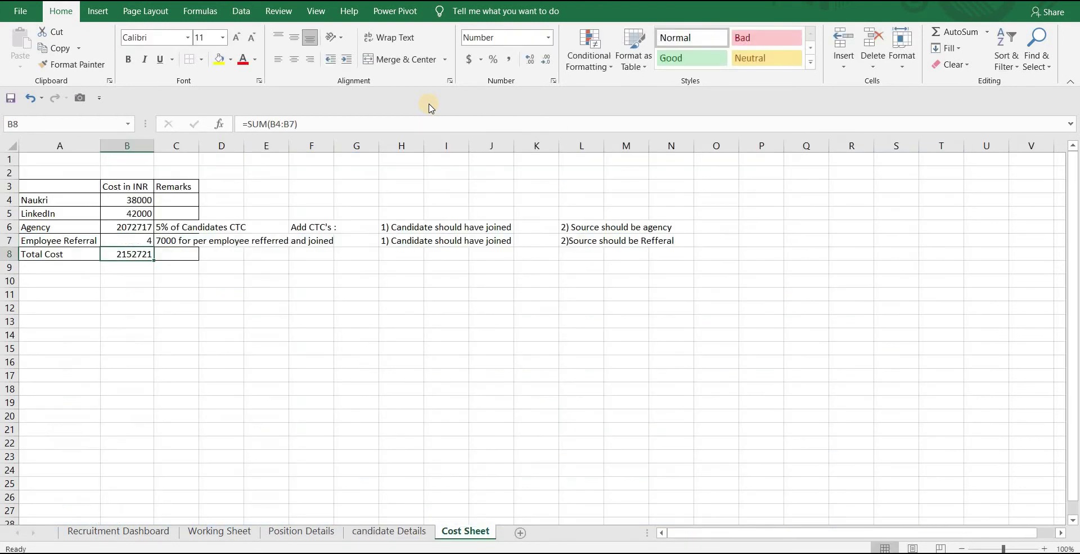
click(105, 240)
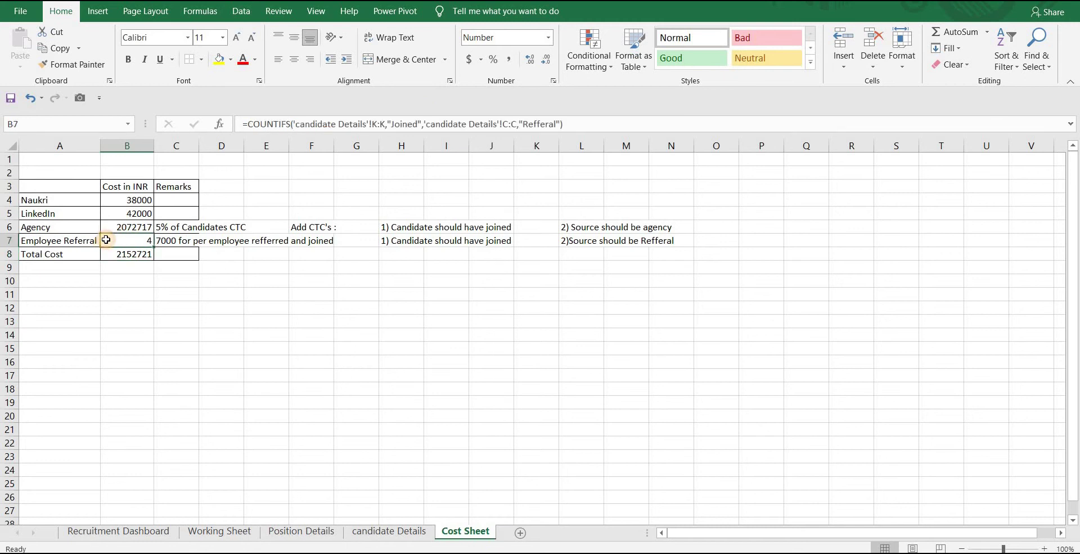
Test the Employee Referral count by setting the source in C12 of candidate Details to Refferal, checking B7, and undoing the change
click(371, 531)
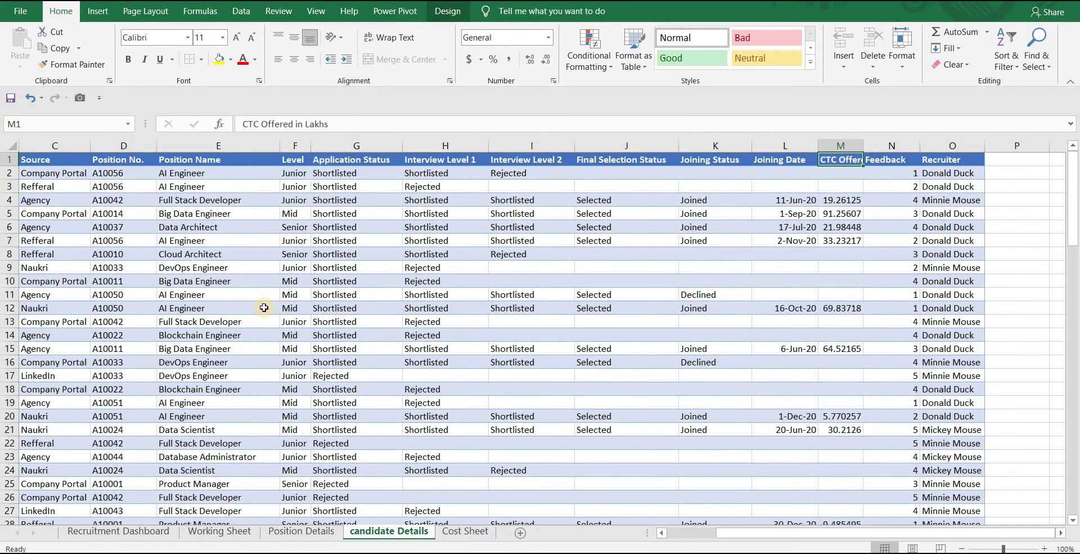
click(79, 309)
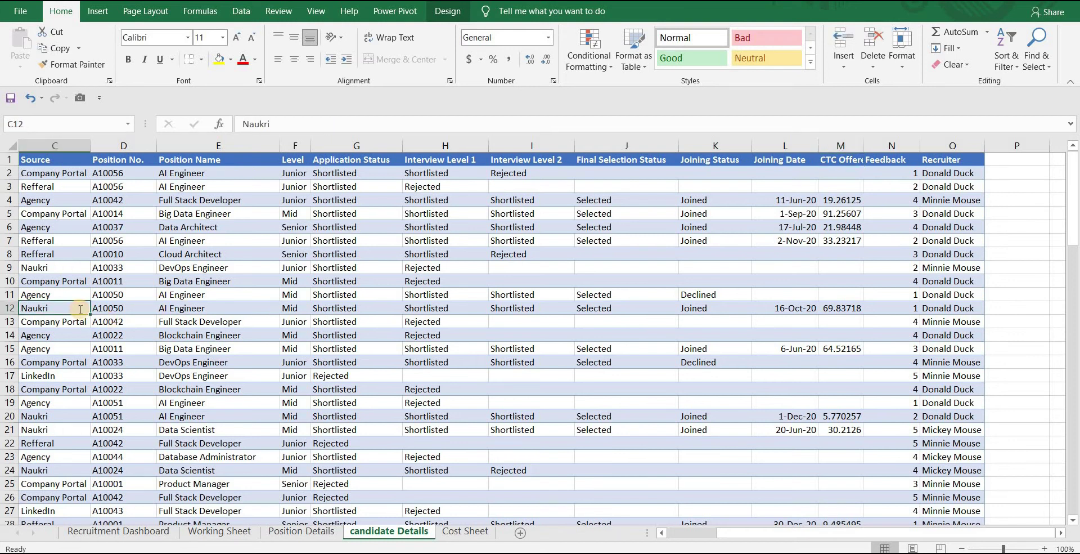
text(Refferal)
key(Return)
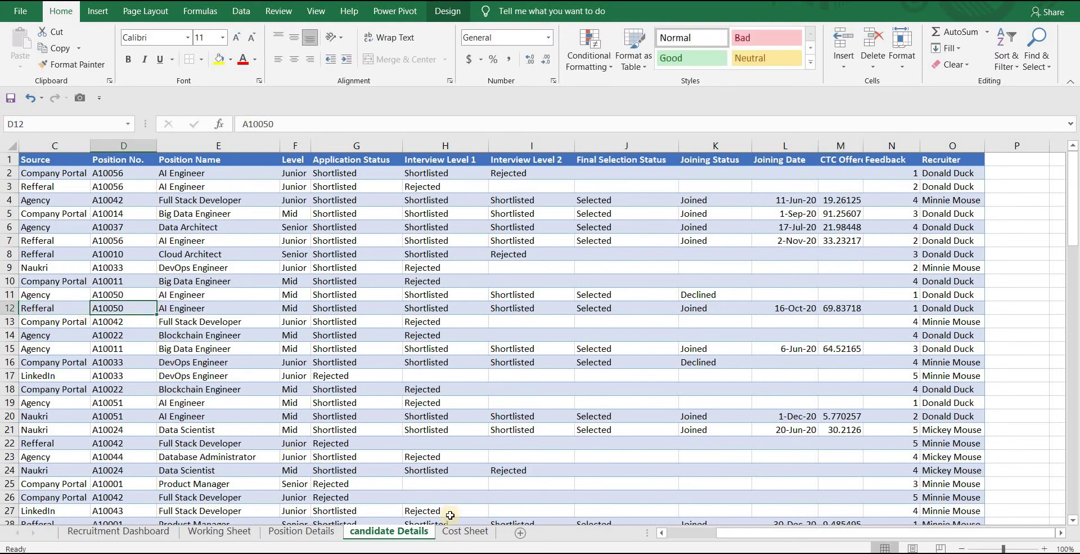
click(457, 531)
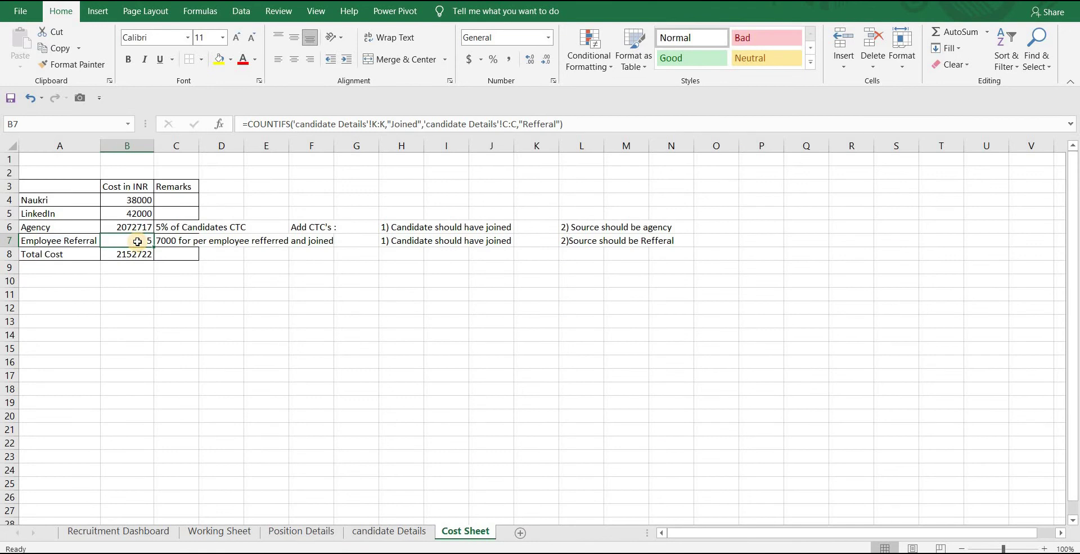
key(ctrl+z)
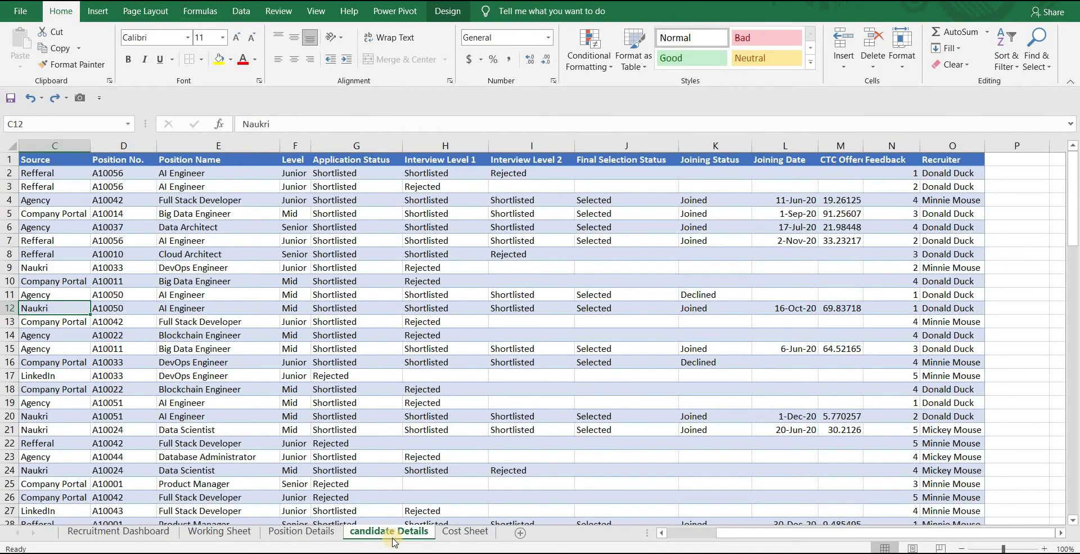
Multiply the Employee Referral COUNTIFS formula in B7 of the Cost Sheet by 7000
click(471, 534)
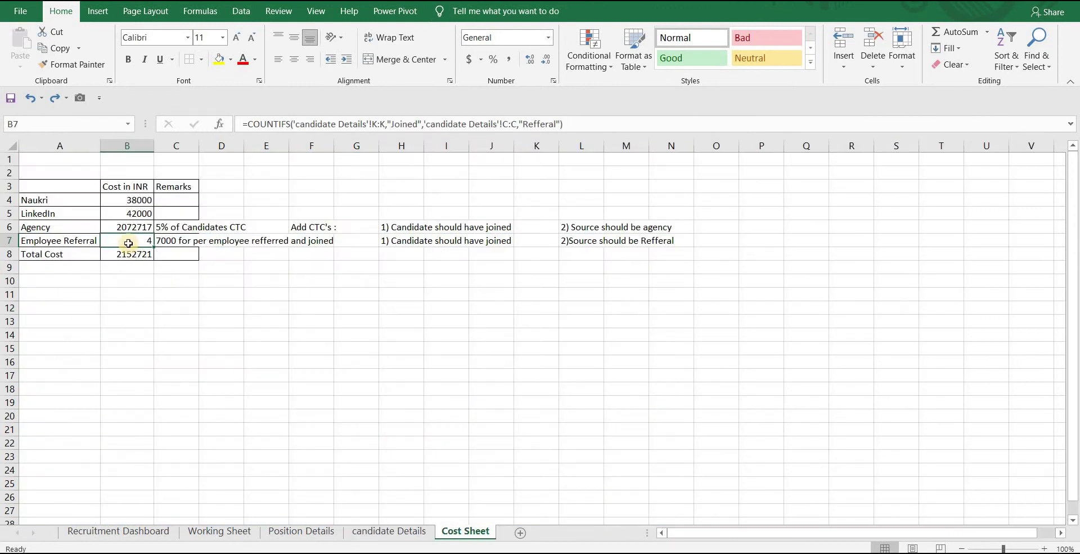
click(569, 125)
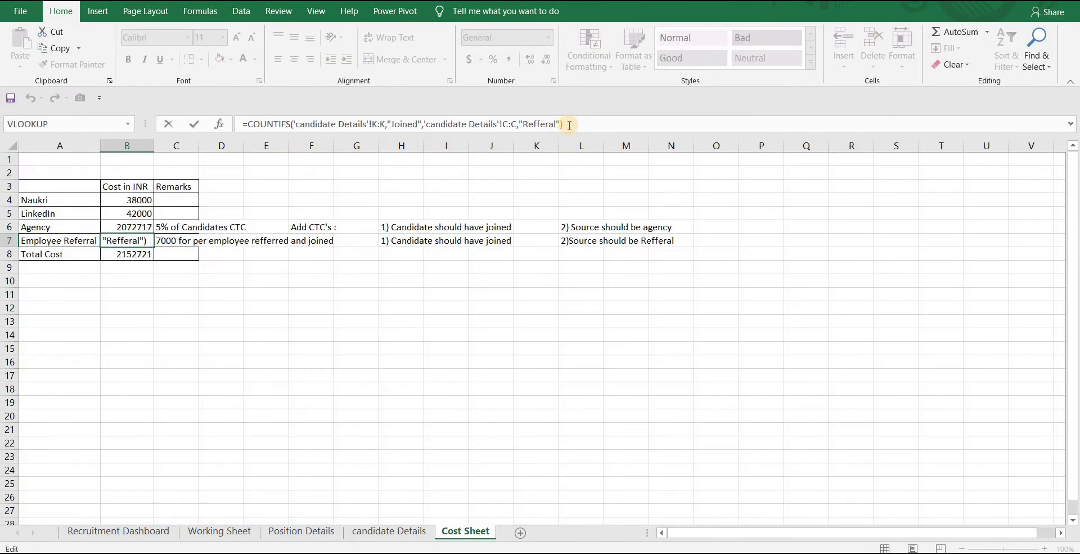
text(*7000)
key(Return)
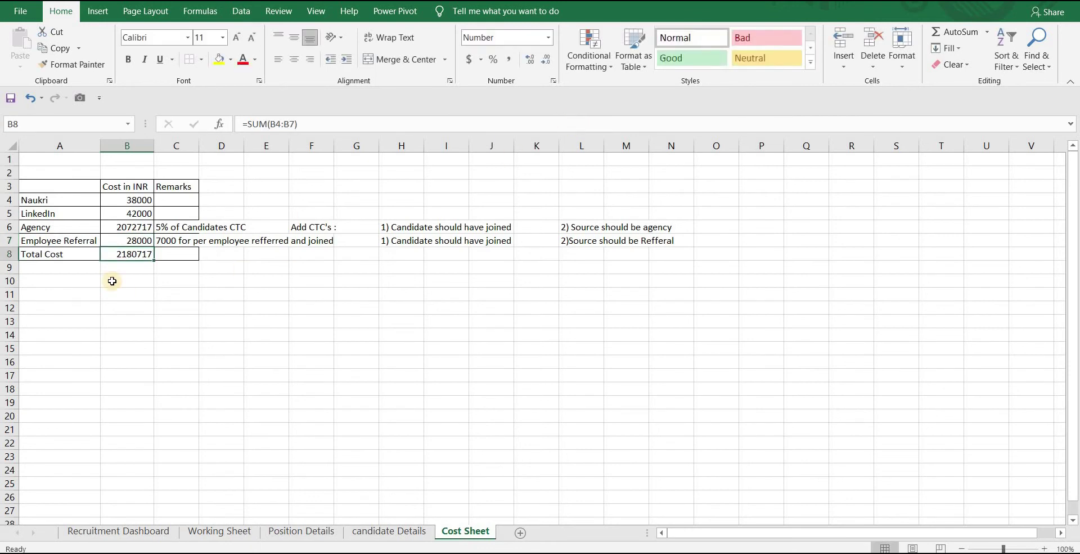
Enter a SUM formula over B4:B7 in the Total Cost cell B8
text(=sum)
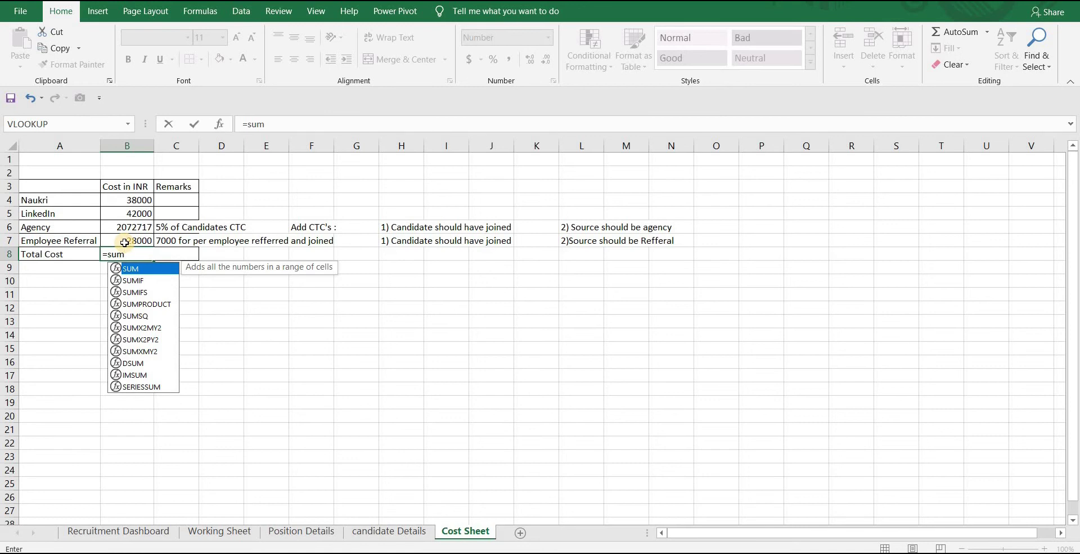
text(()
drag(124, 243, 127, 199)
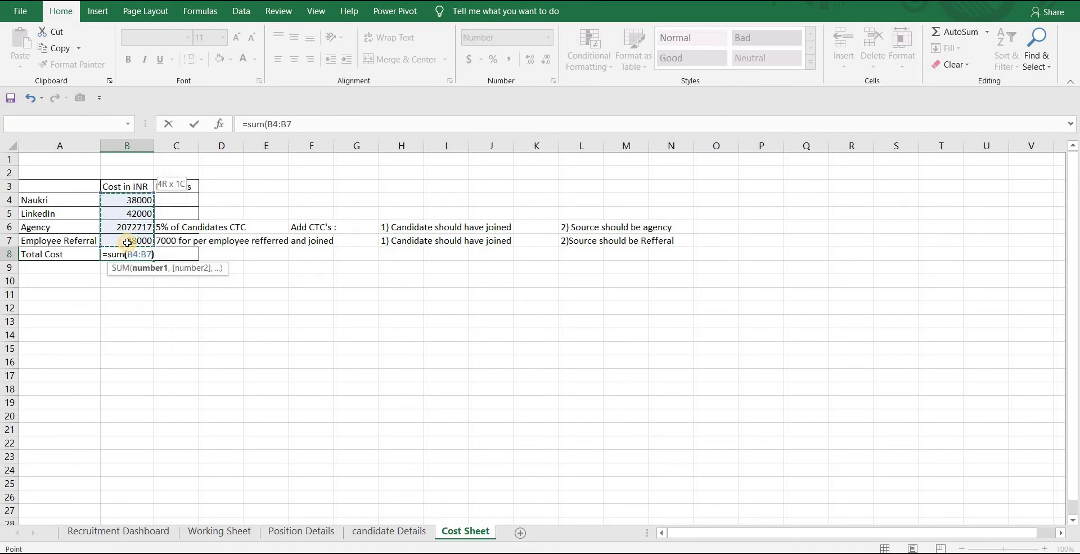
key(Return)
key(Up)
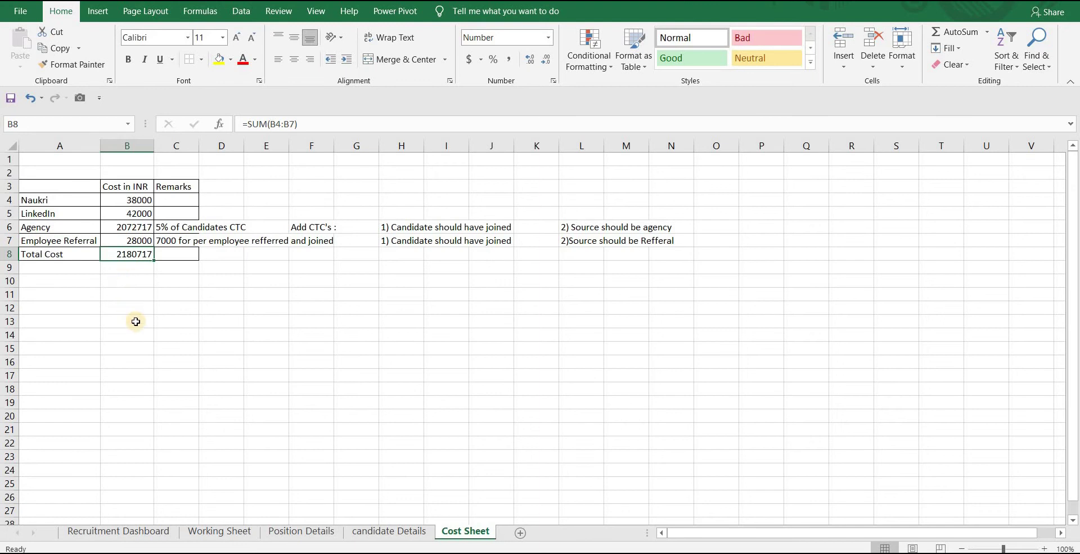
Label cell A42 on the Working Sheet "Cost Per Hire"
click(221, 530)
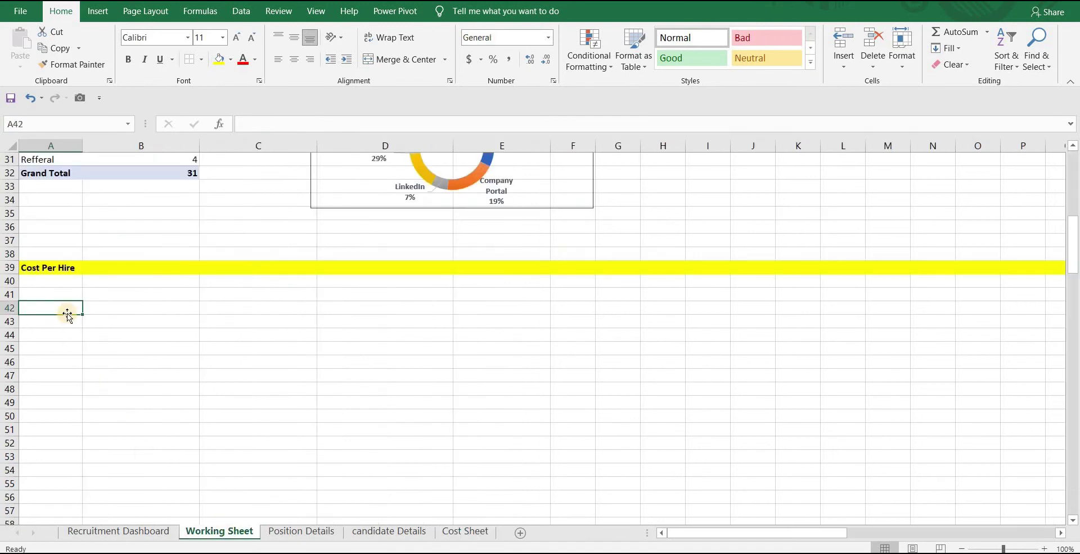
text(Cost )
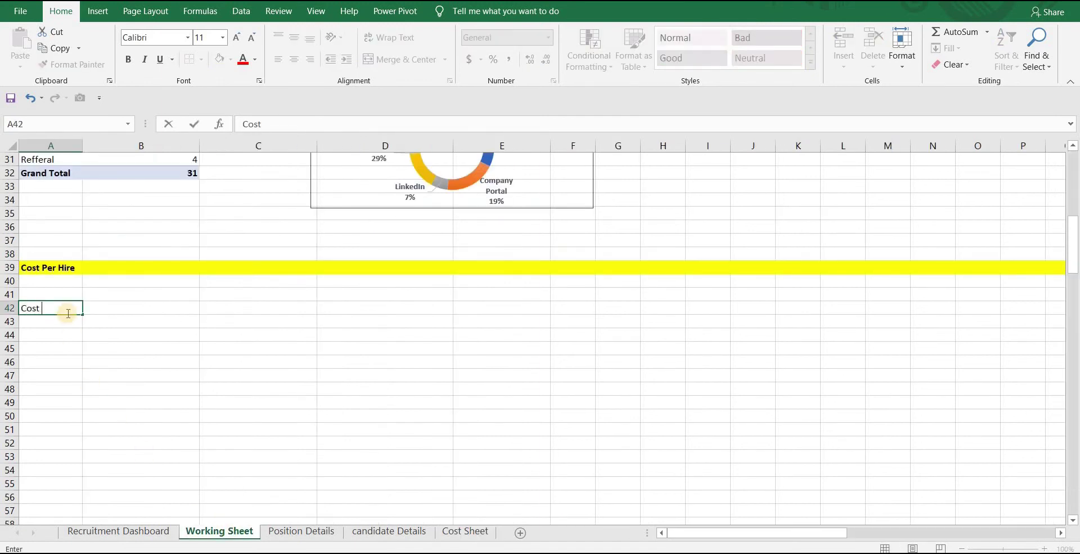
text(Per Hire)
key(Tab)
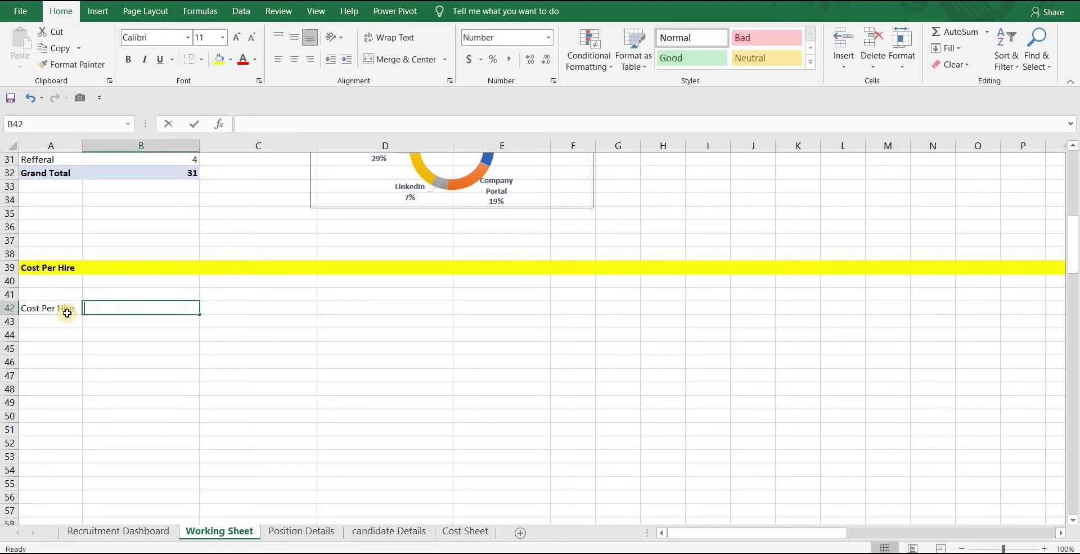
Calculate the cost per hire in B42 by dividing the Cost Sheet's total cost (B8) by the Working Sheet's Grand Total in B32
text(=)
scroll(59, 326, down, 1)
scroll(164, 342, up, 1)
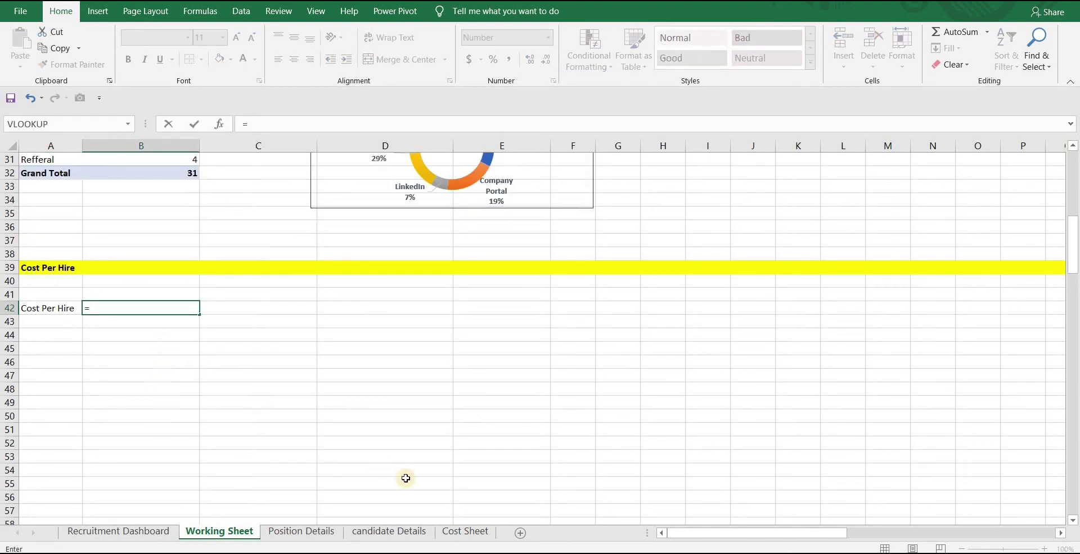
scroll(391, 463, up, 1)
click(482, 534)
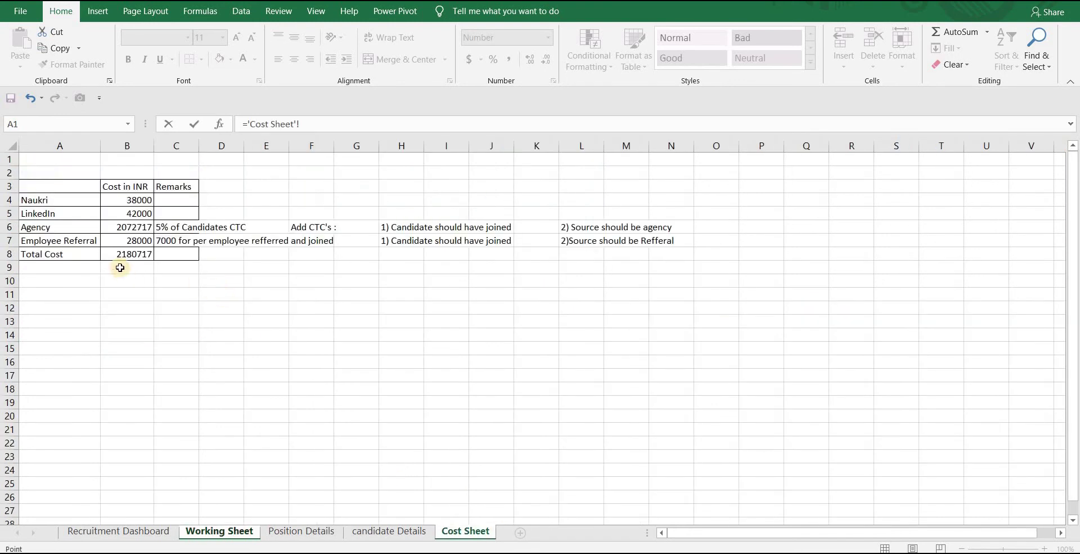
click(119, 255)
text(/)
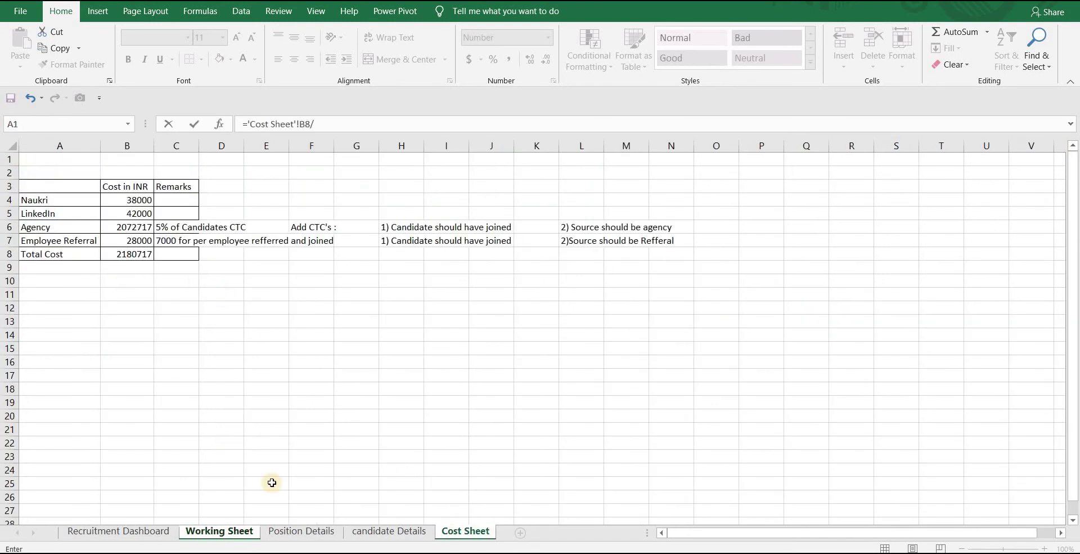
click(237, 533)
click(146, 205)
key(Return)
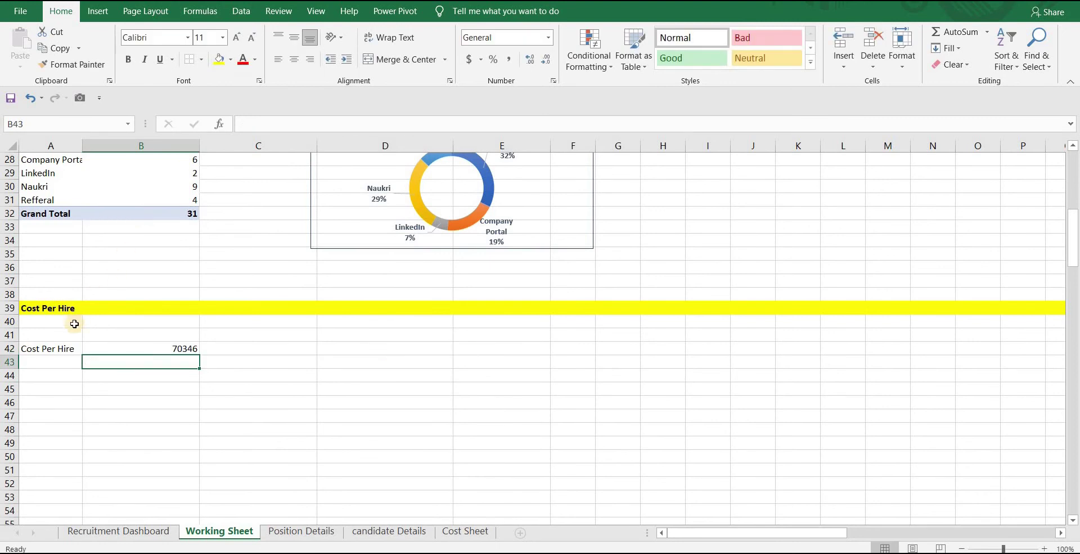
Add the yellow-highlighted section heading "Offer Acceptance %" in A48
click(41, 430)
text(O)
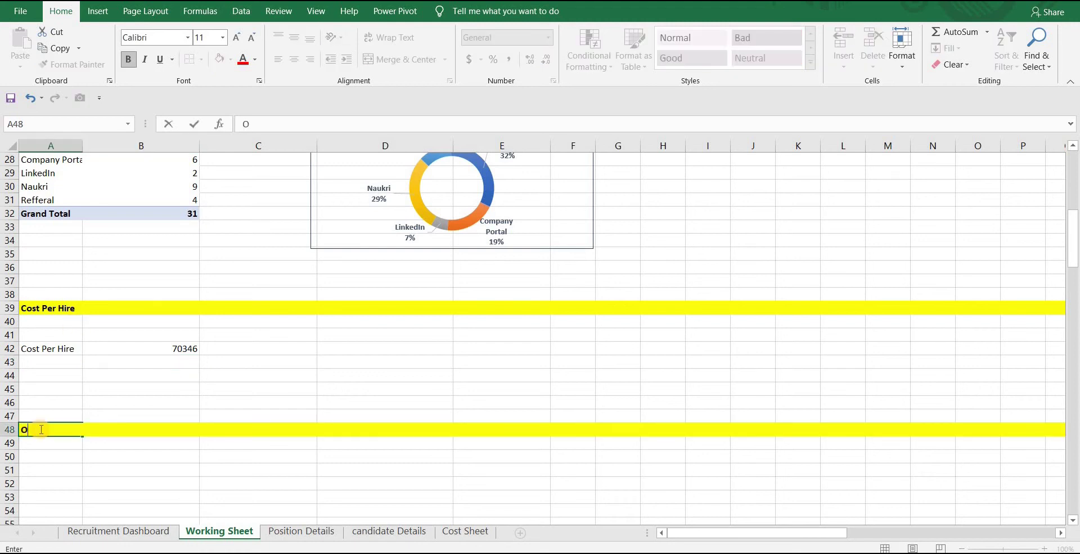
text(ffer Acceptance %)
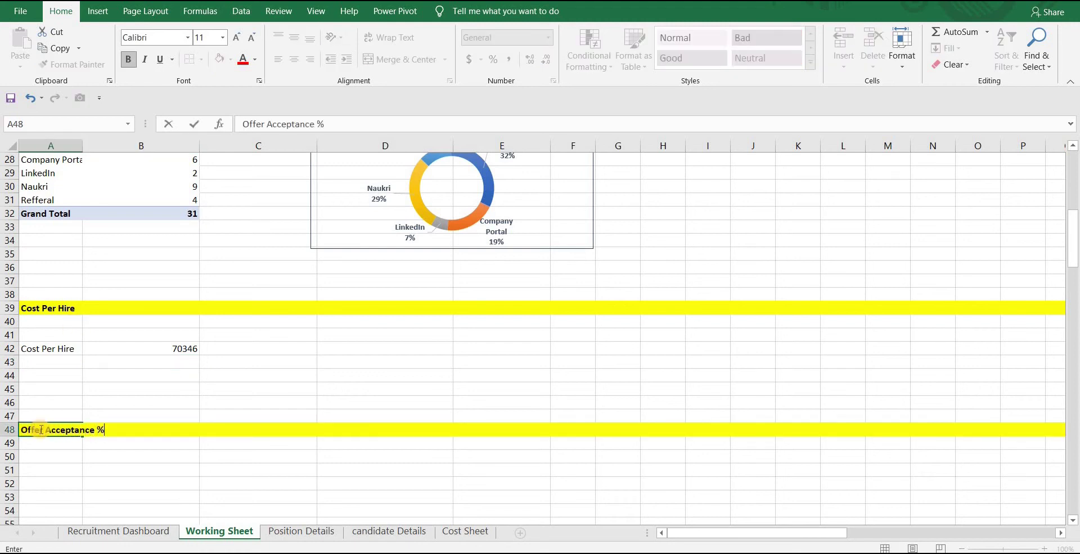
key(Return)
Paste a black text box below the heading and write "Offer Acceptance % : is the % of extended offers that are accepted" in it
key(ctrl+v)
text(Offer Acceptance % :)
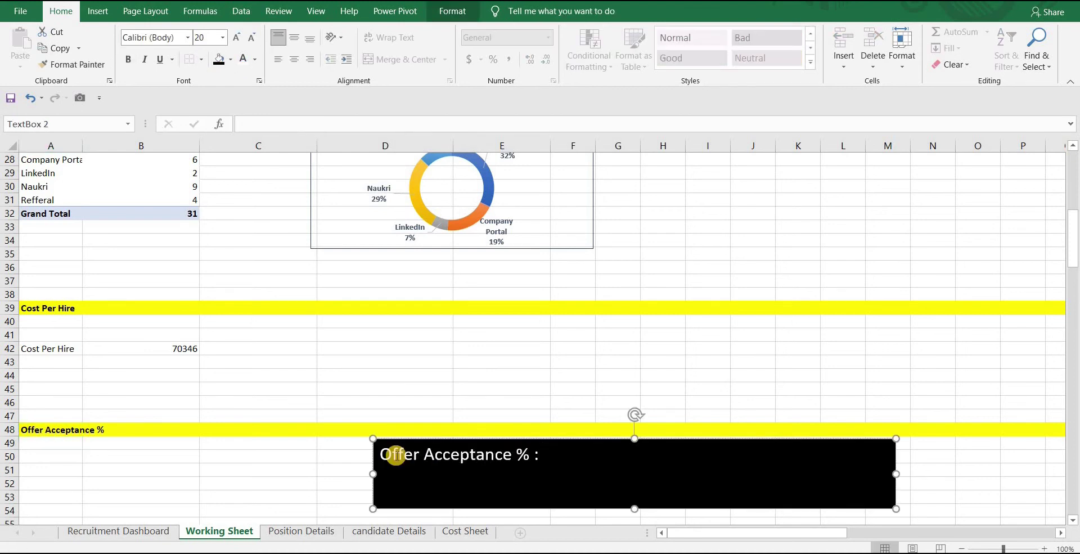
text( is the % of)
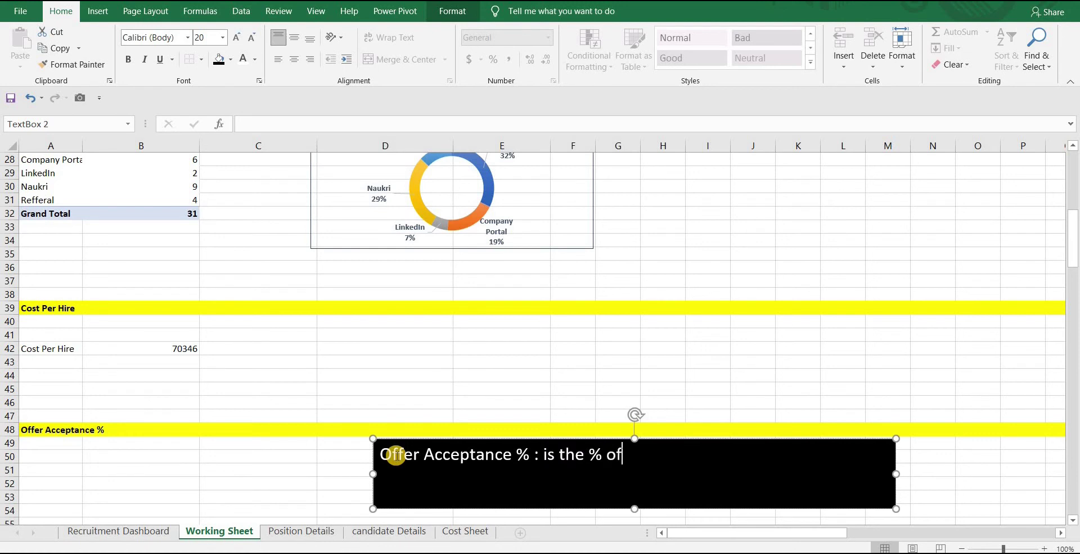
text( extended offers that )
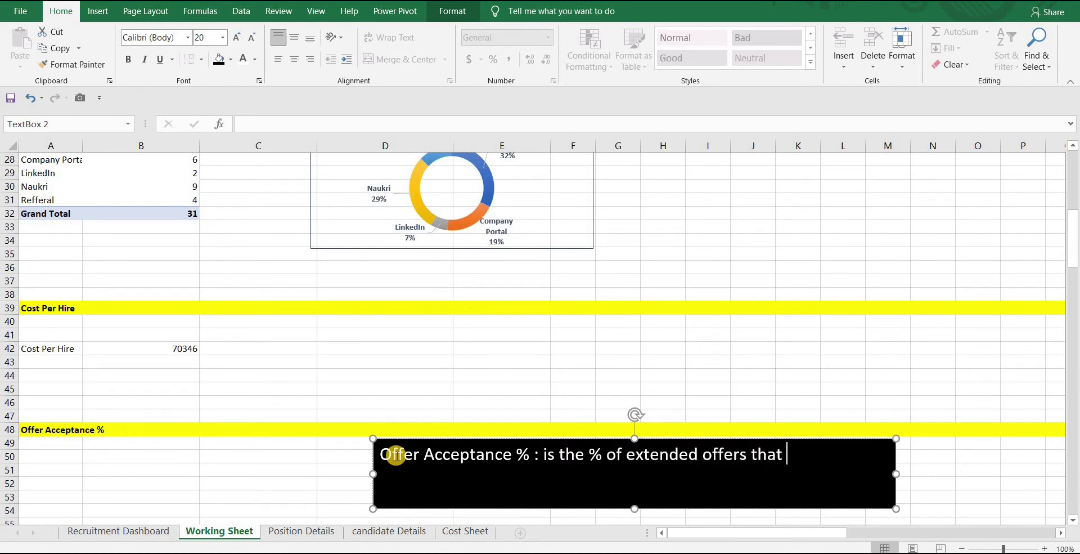
text(are accepted)
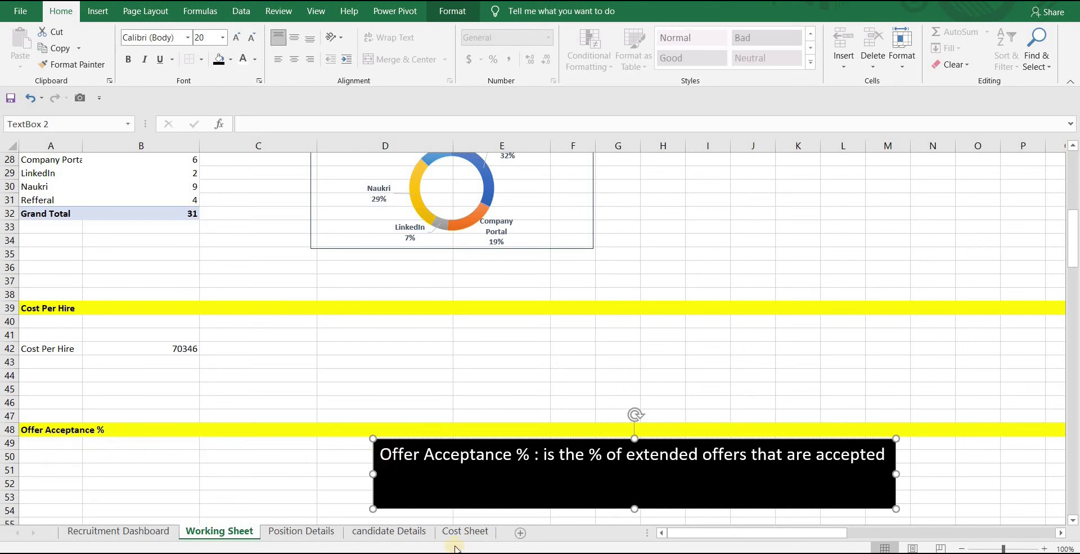
Create a PivotTable from the Candidate_Details table at A51 of the existing Working Sheet, adding the data to the Data Model
click(415, 536)
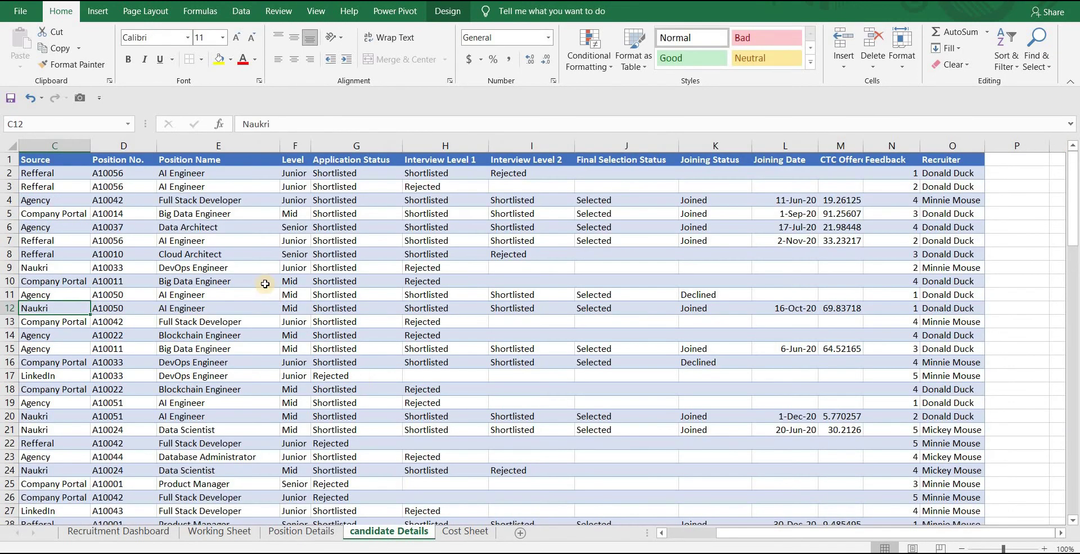
click(97, 10)
click(32, 42)
click(358, 227)
click(358, 275)
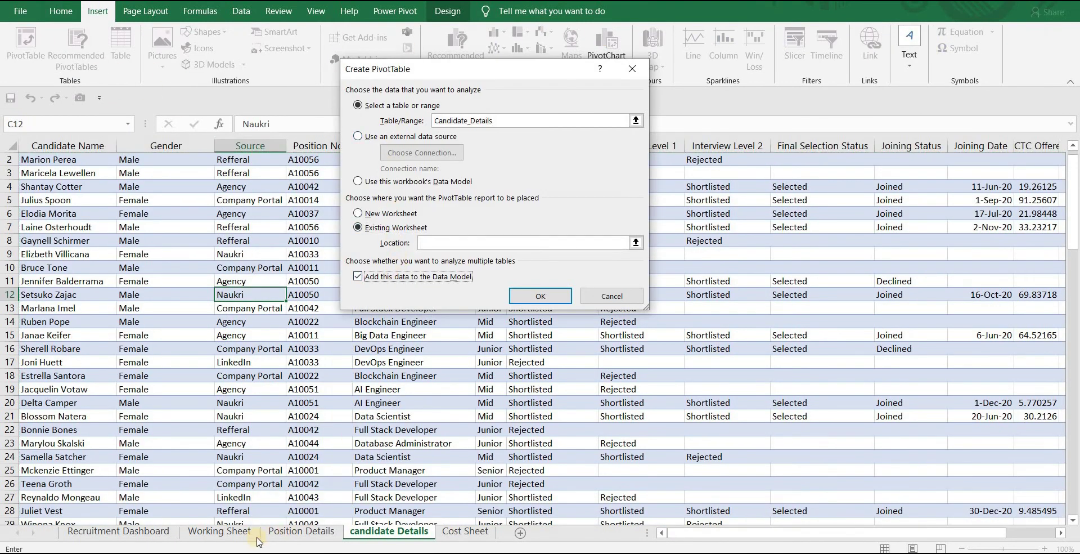
click(219, 530)
click(46, 468)
click(543, 296)
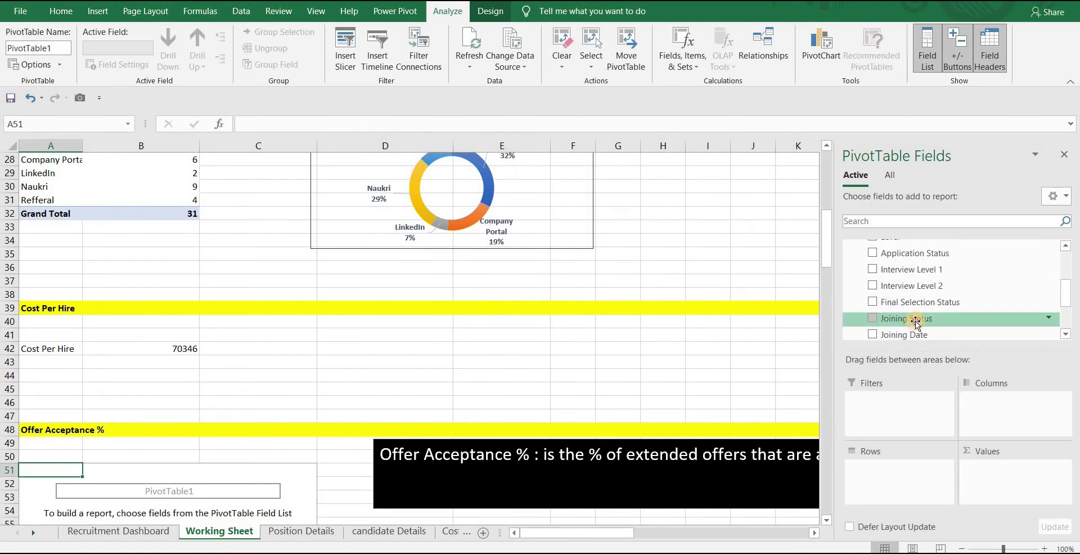
Set Joining Status as the pivot table's rows and the count of Candidate Name as its values
drag(916, 322, 900, 470)
scroll(943, 309, up, 2)
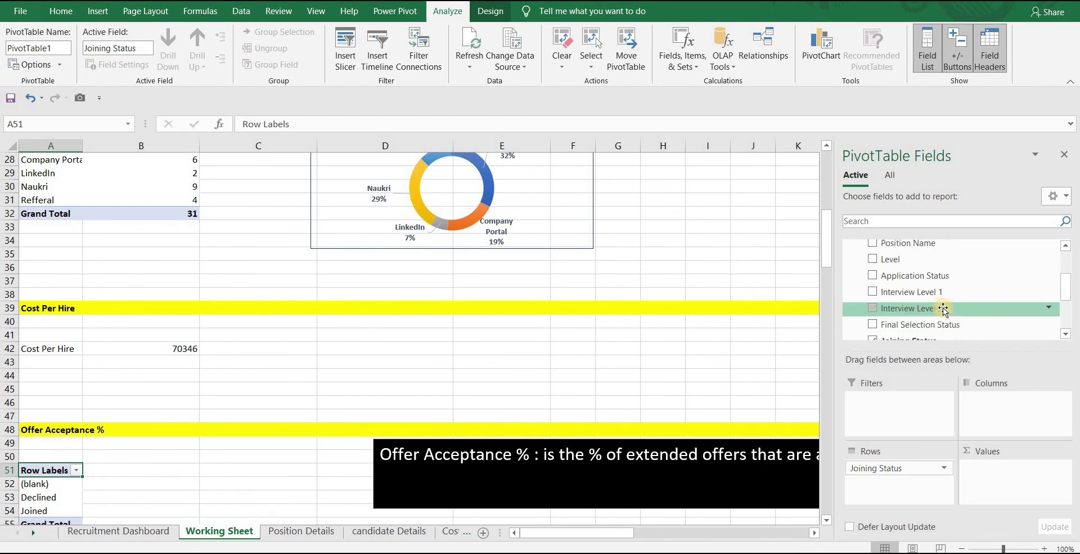
drag(928, 247, 1012, 470)
Filter the Joining Status pivot table's row labels to exclude the (blank) entry
scroll(385, 430, down, 2)
click(75, 388)
click(37, 244)
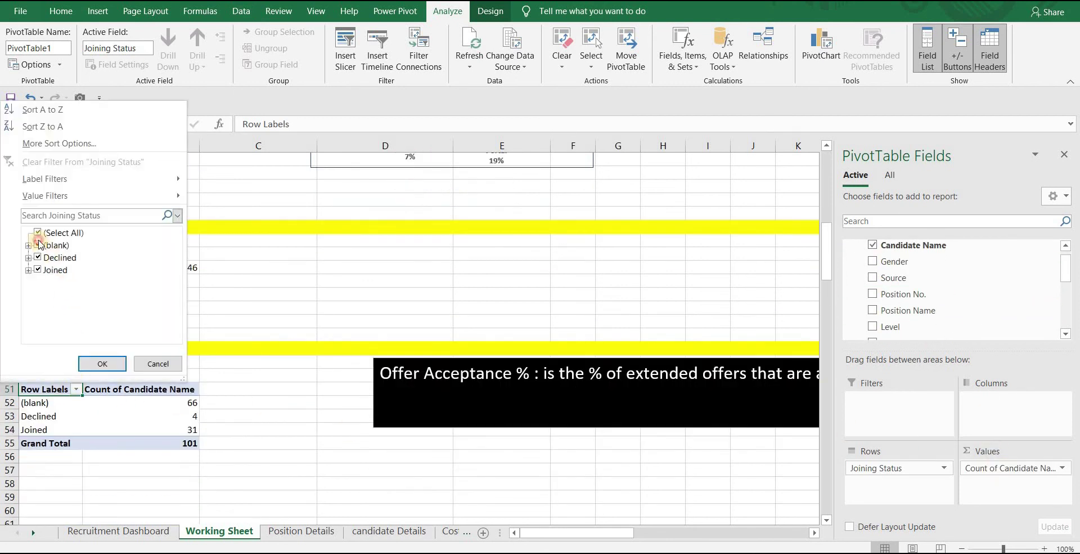
click(101, 363)
Enter the label "Offer Acceptance %" in A58 below the Joining Status pivot table
click(44, 483)
text(Offer)
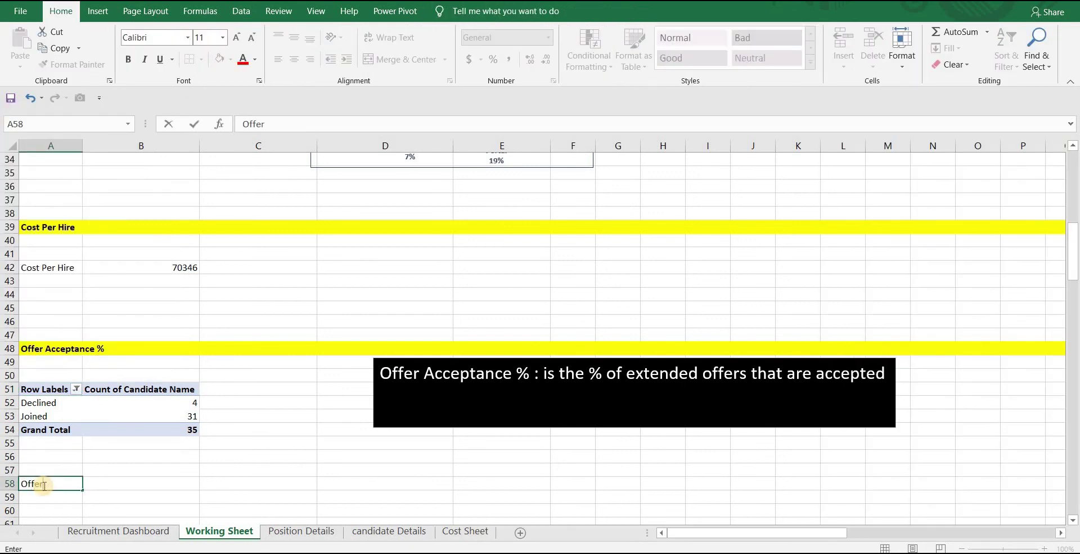
text( Acceptance %)
key(Tab)
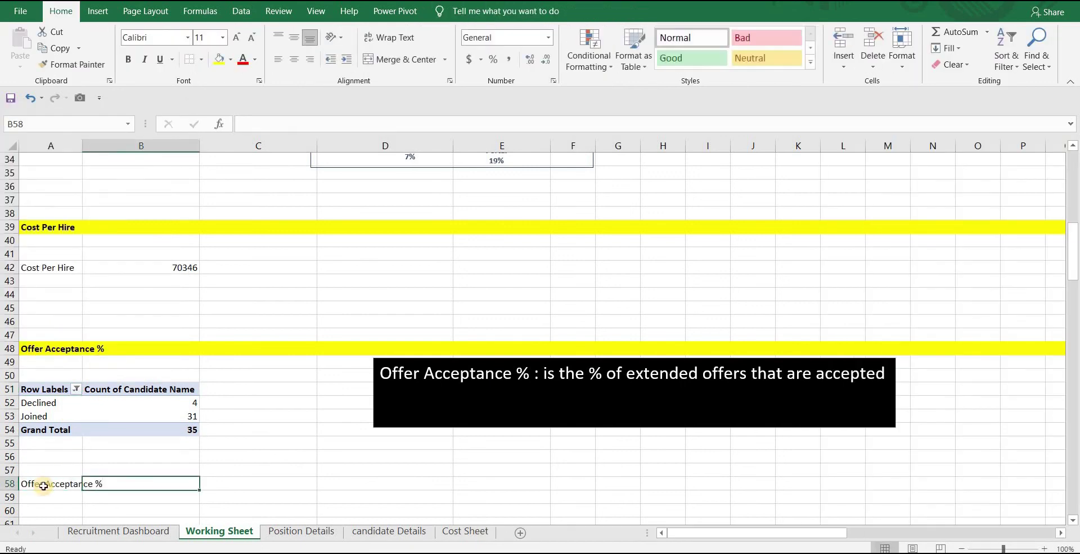
Calculate the offer acceptance rate in B58 as the pivot's Joined count divided by its Grand Total, formatted as a percentage
key(Tab)
key(Left)
text(=)
click(129, 417)
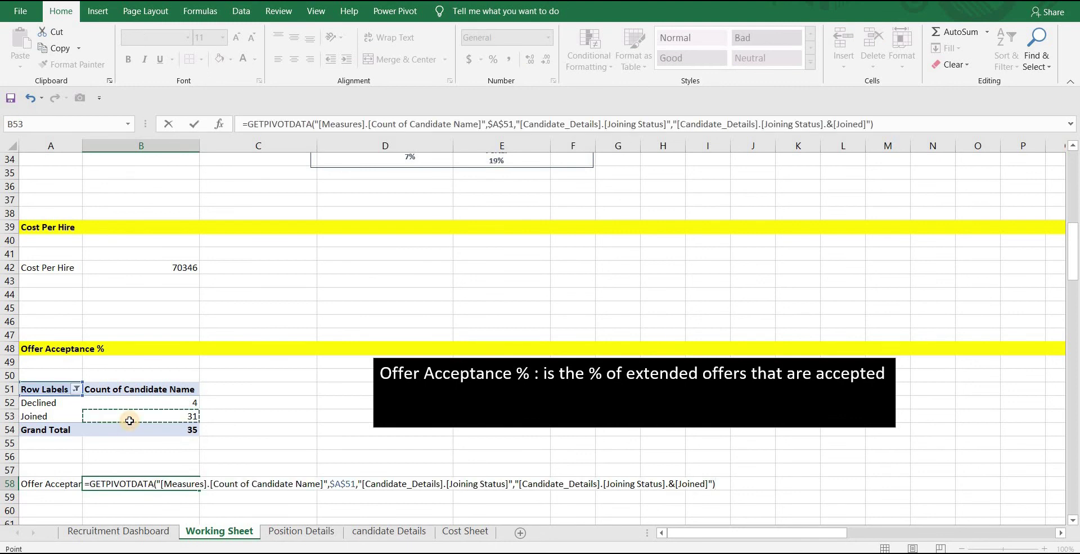
text(/)
click(134, 429)
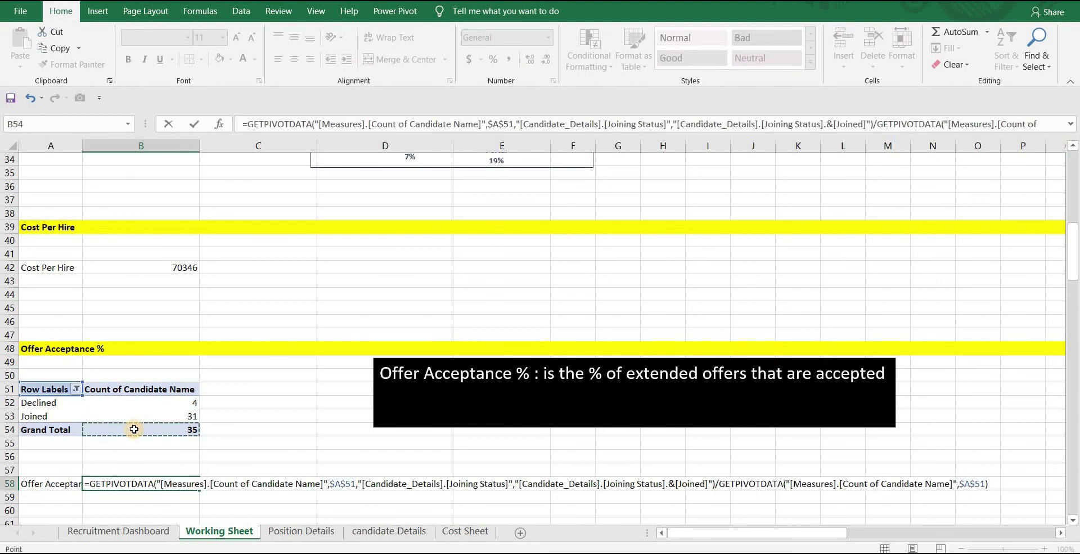
key(Return)
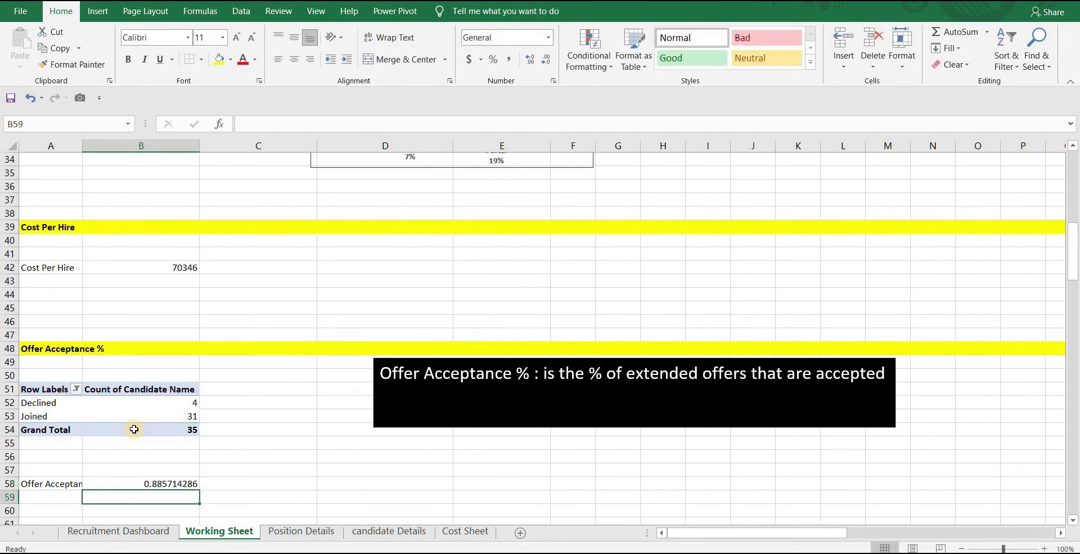
click(149, 482)
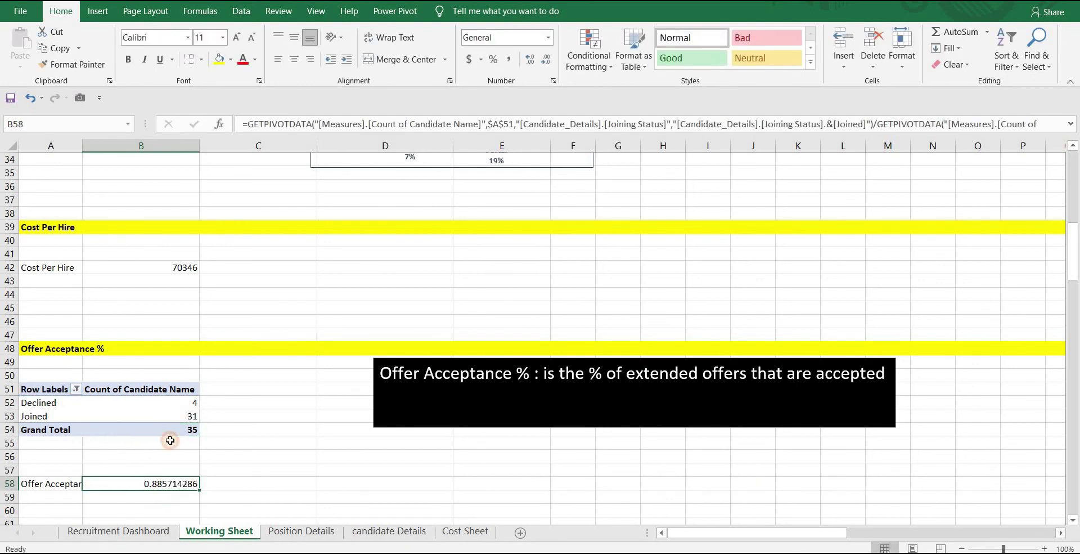
click(493, 60)
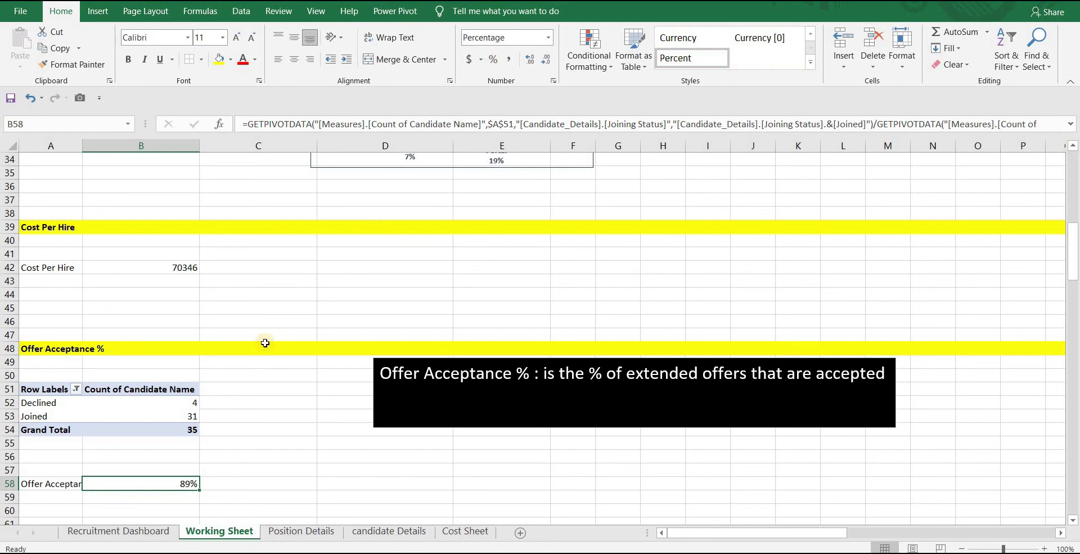
On the Recruitment Dashboard sheet, add borders around the merged cells L6:M7 and the merged cell L8 below them
click(124, 532)
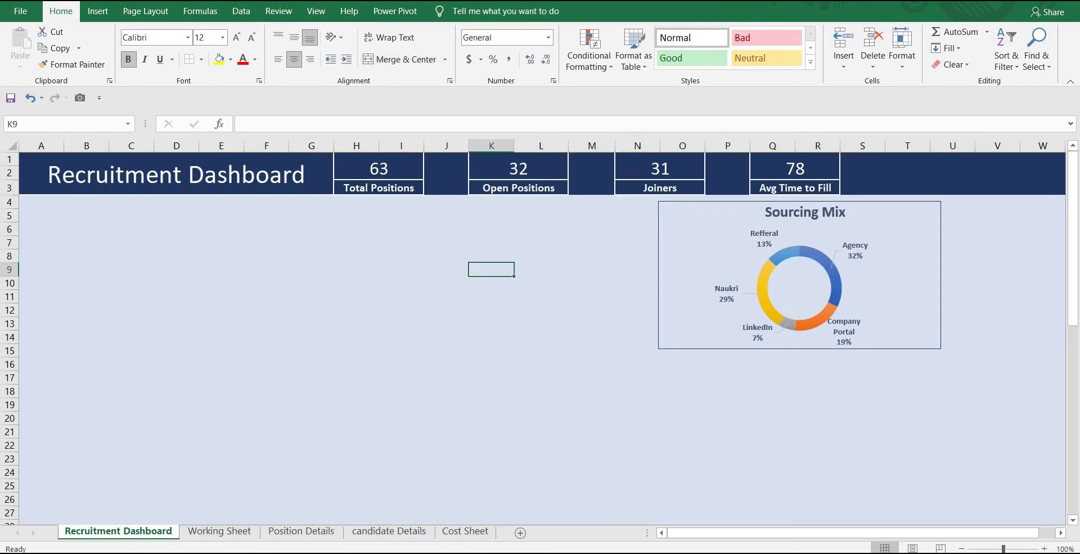
click(217, 531)
click(155, 532)
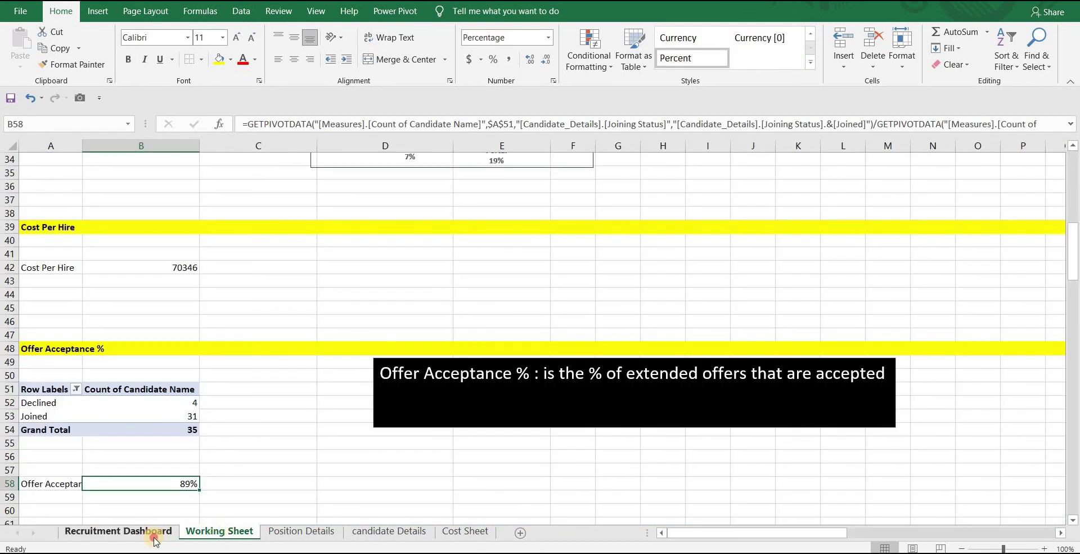
click(201, 60)
click(243, 183)
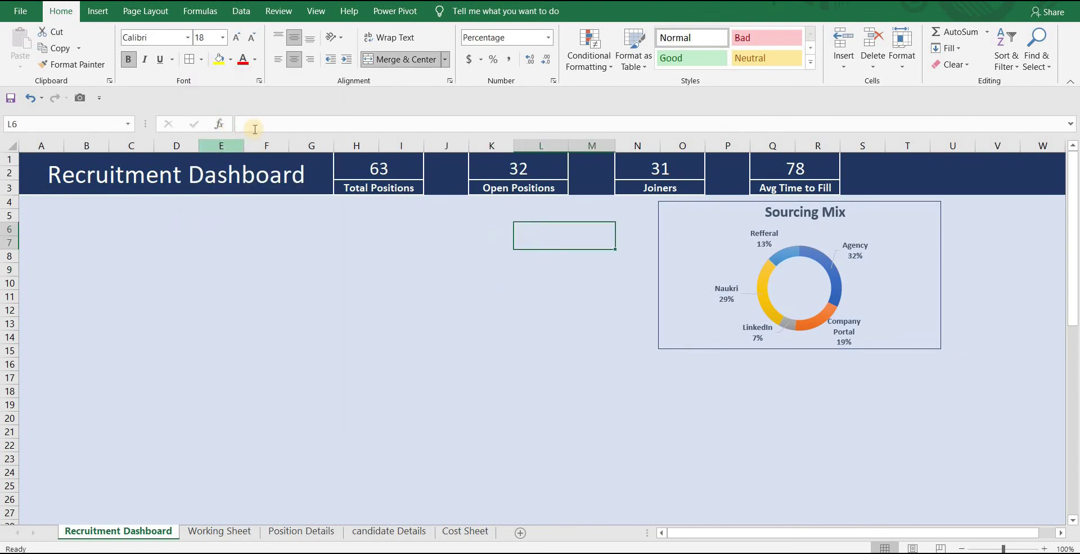
click(532, 256)
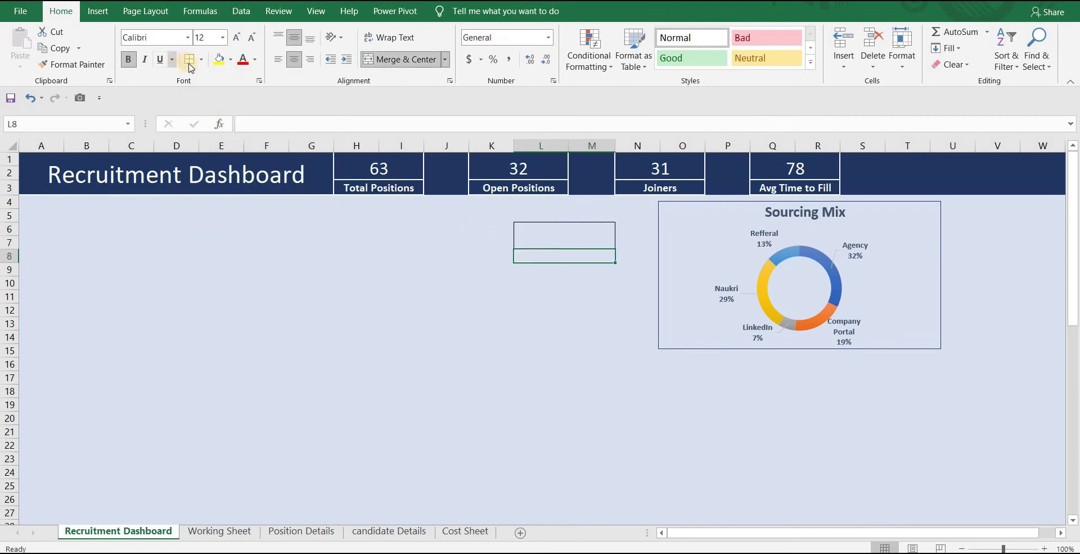
Enter the label "Offer Acceptance %" in the merged cell L8 of the dashboard
click(579, 253)
double_click(579, 254)
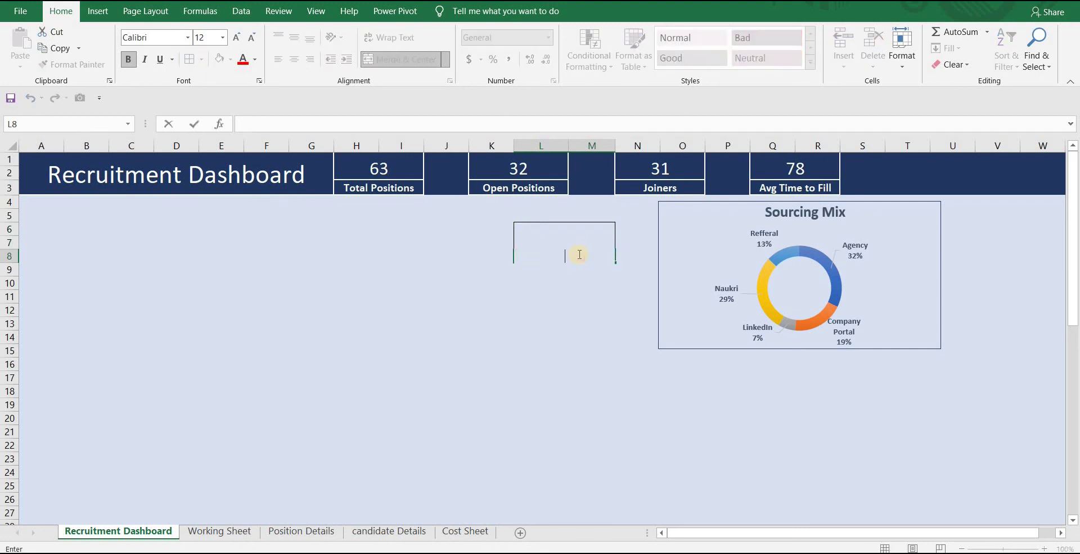
text(Offer Acceptance )
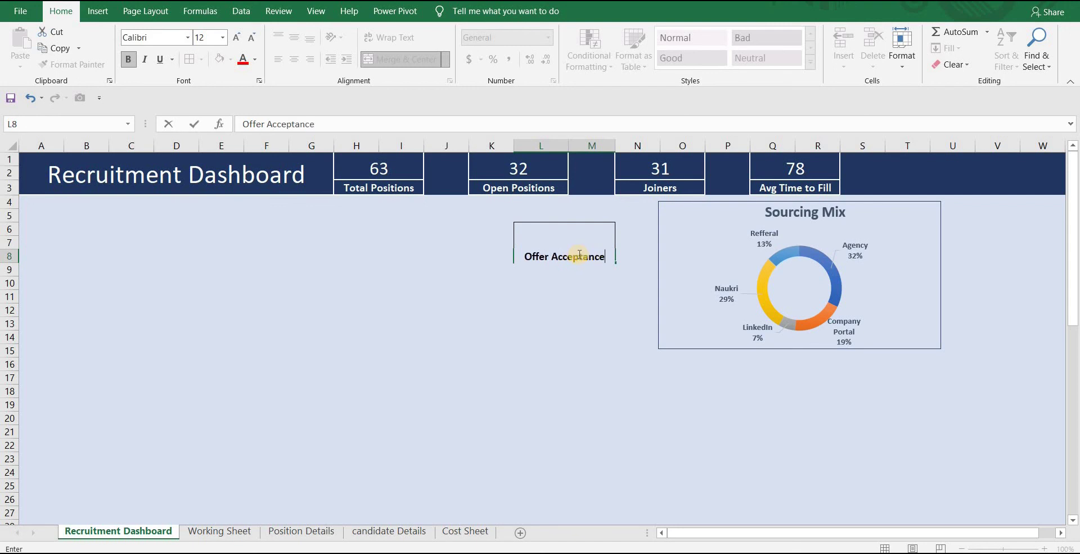
text(%)
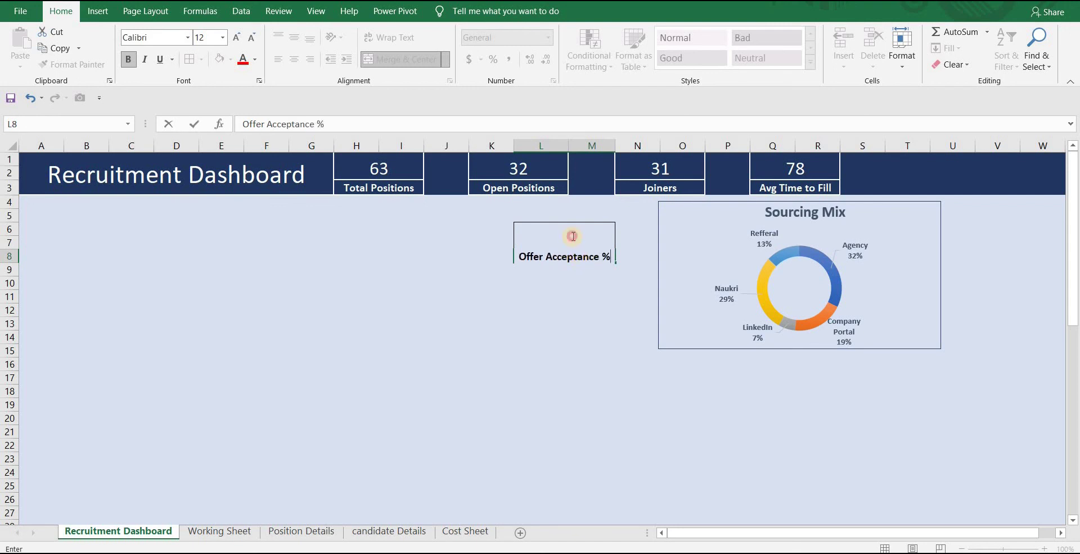
key(Return)
key(Return)
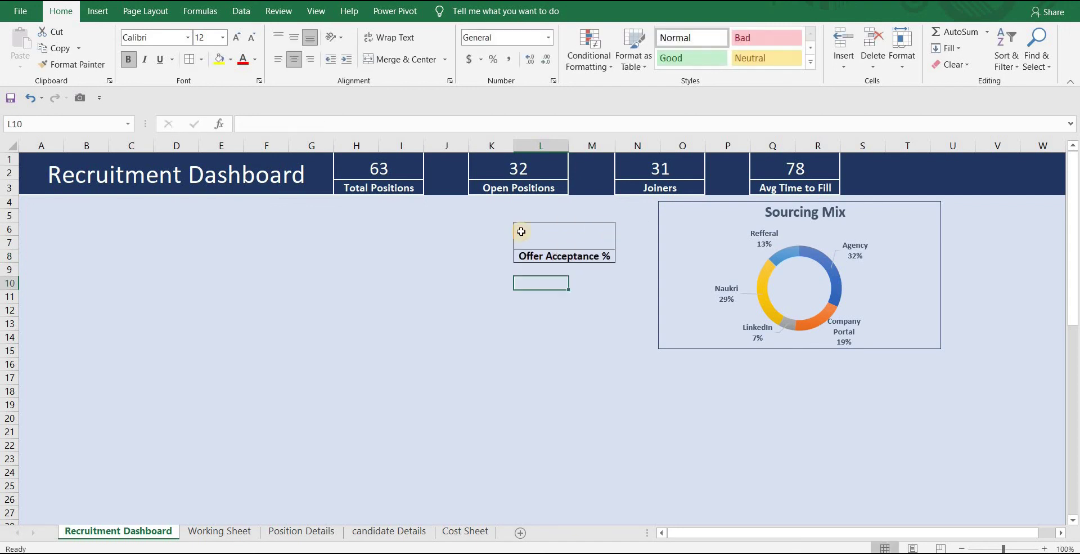
Link the merged cell L6 above the Offer Acceptance % label to cell B58 of the Working Sheet
click(521, 231)
text(=)
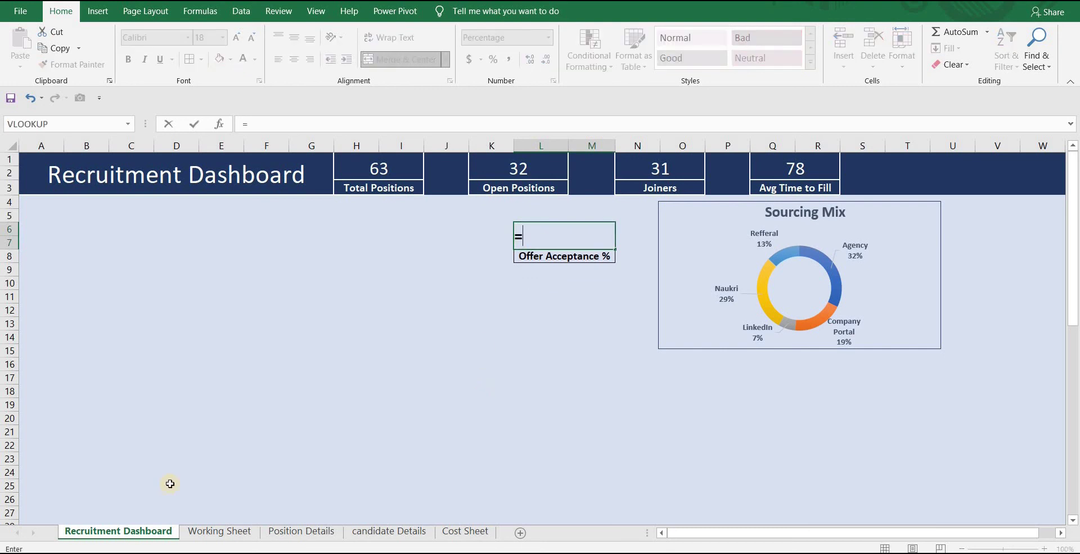
click(220, 533)
click(172, 483)
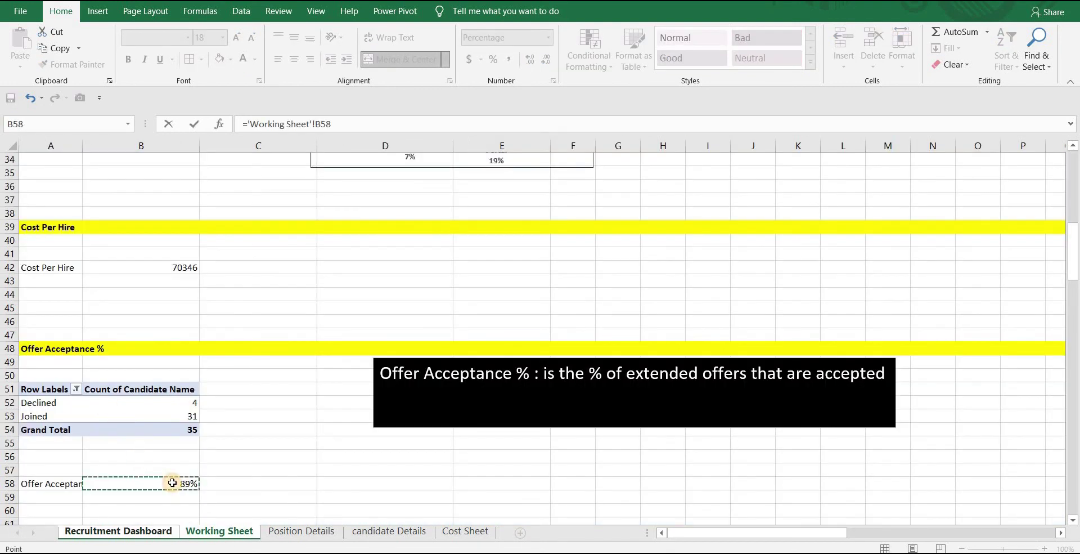
key(Return)
Copy the formatting of the Avg Time to Fill value and label cells to T1 and T3 with Format Painter
click(913, 166)
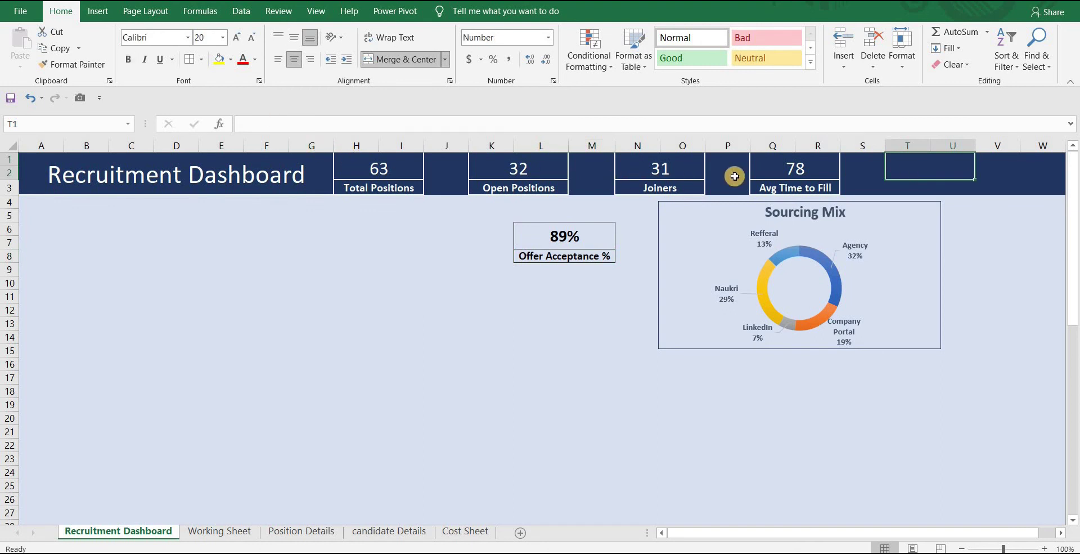
click(788, 171)
click(72, 65)
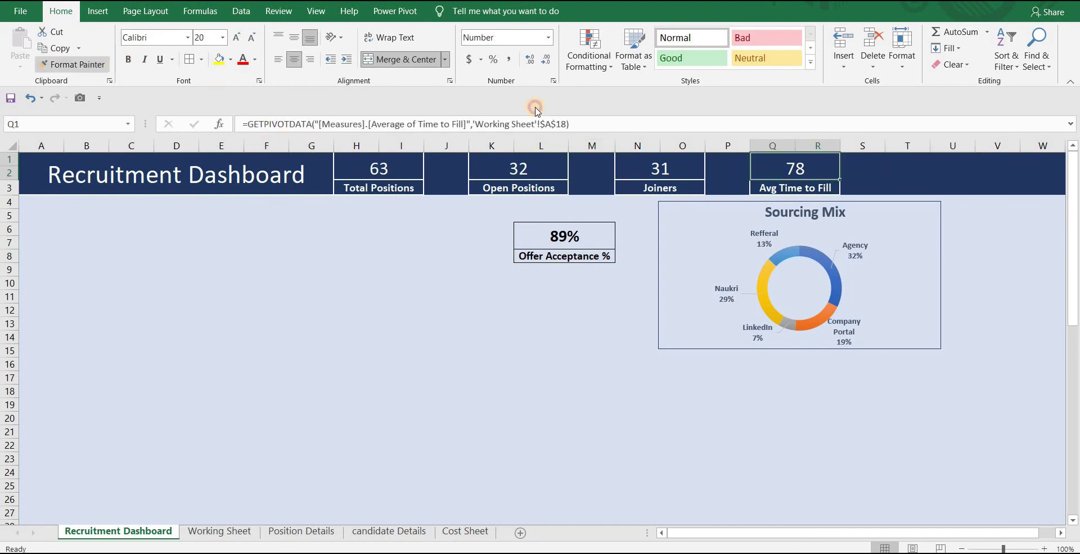
click(893, 157)
click(811, 188)
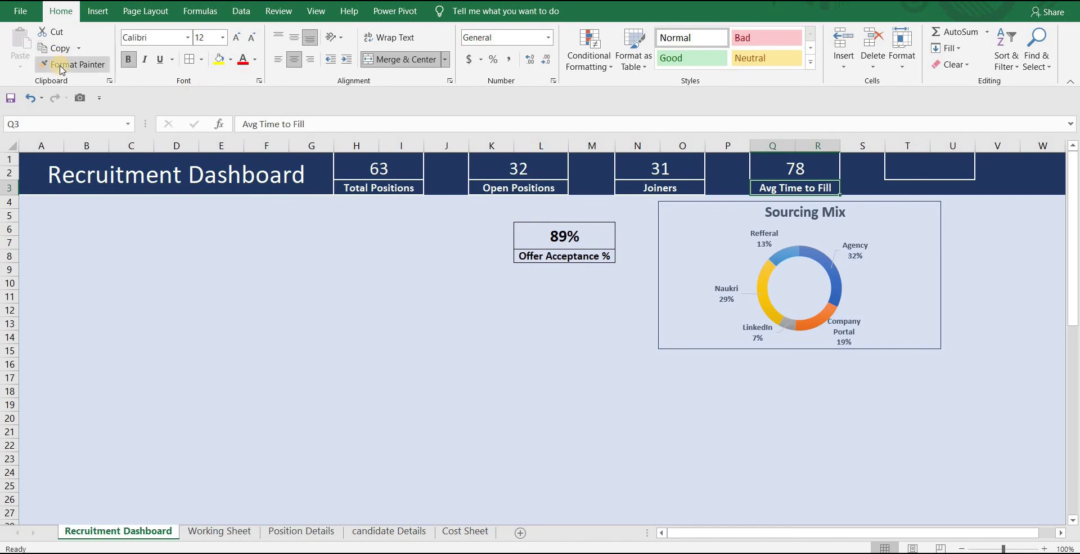
click(61, 66)
click(903, 189)
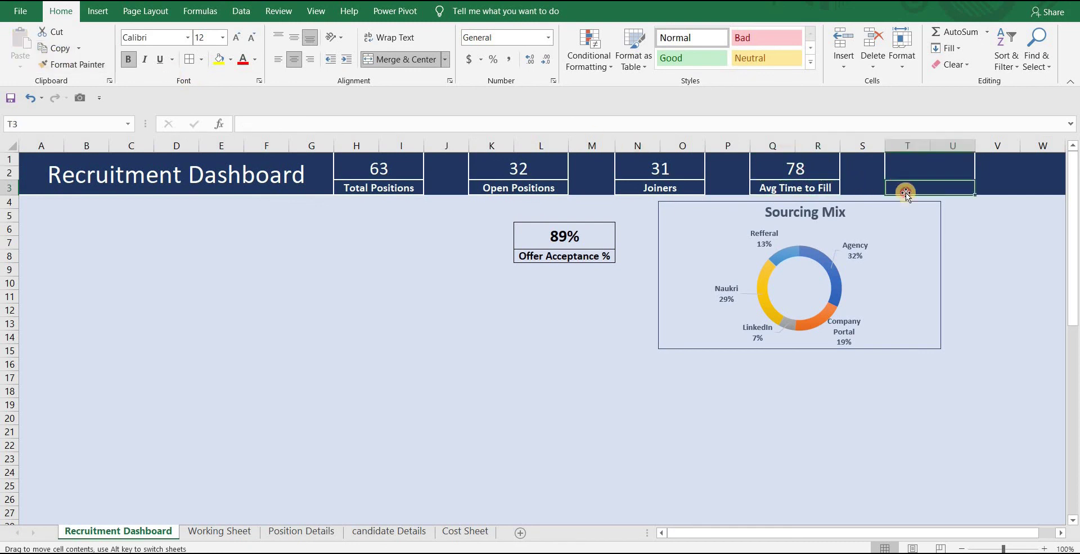
Label T3 "Cost Per Hire" and link the value cell T1 above it to cell B42 of the Working Sheet
double_click(907, 190)
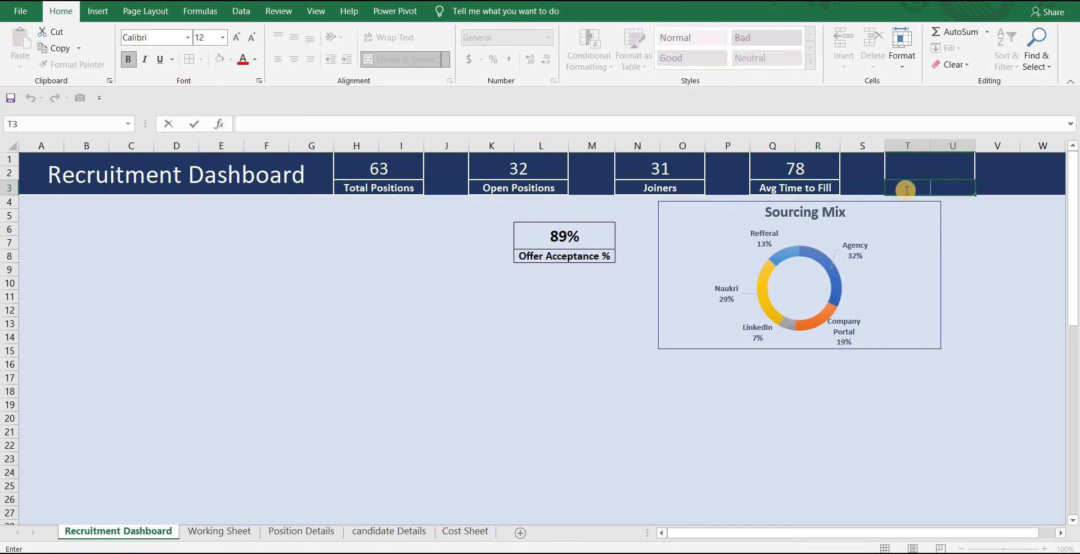
text(Cost Per Hire)
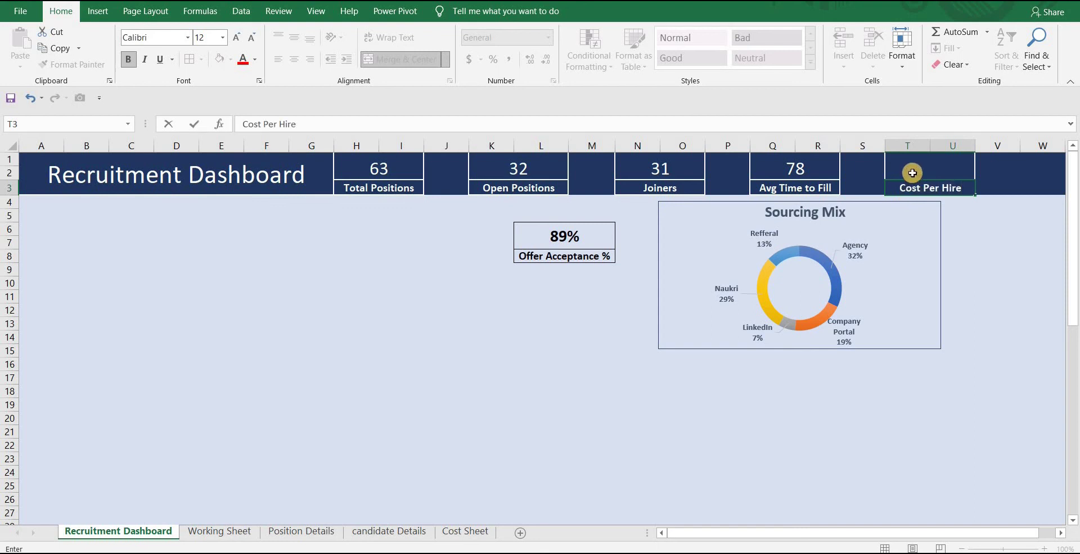
click(913, 173)
text(=)
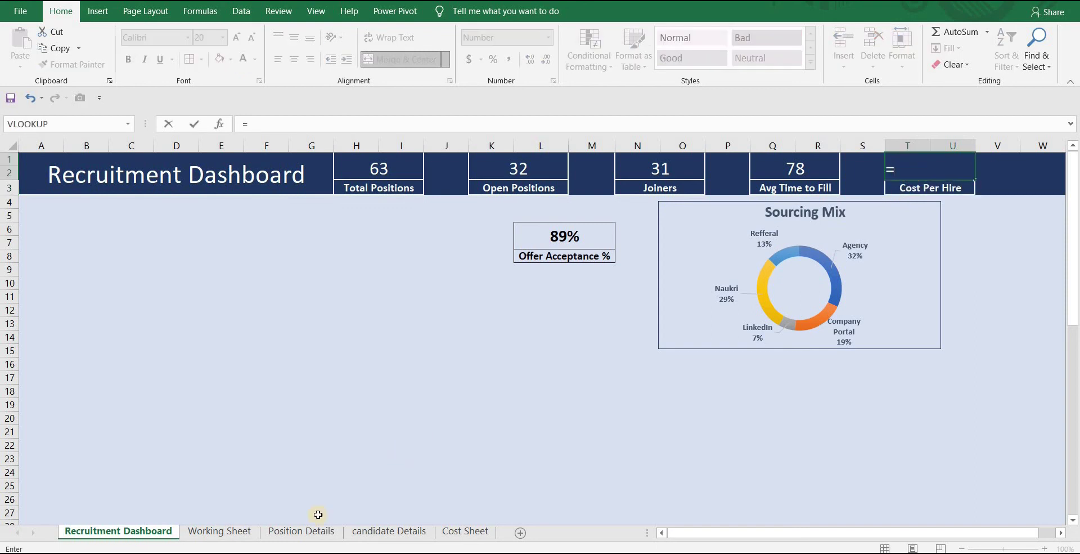
click(244, 533)
click(182, 267)
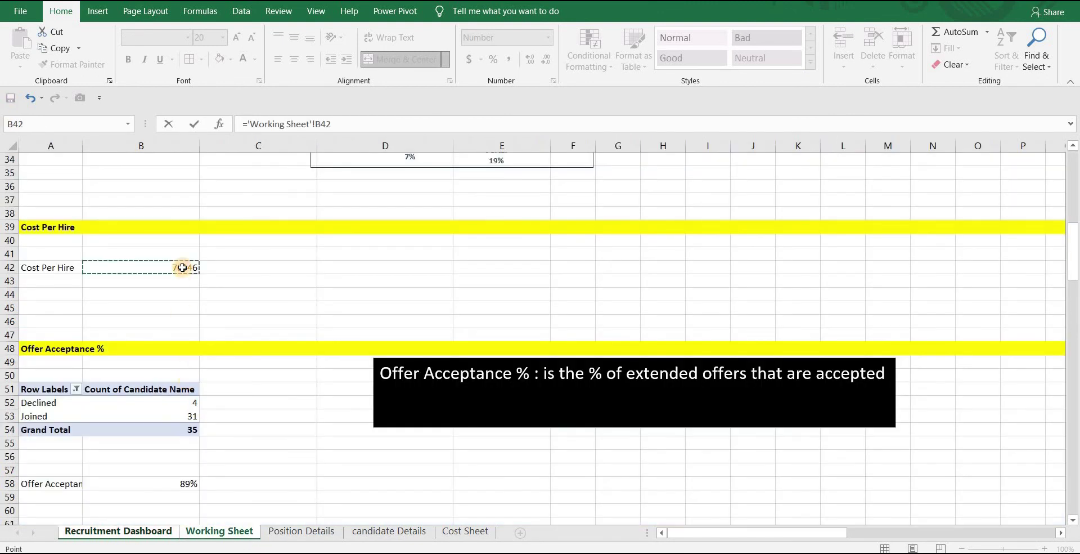
key(Return)
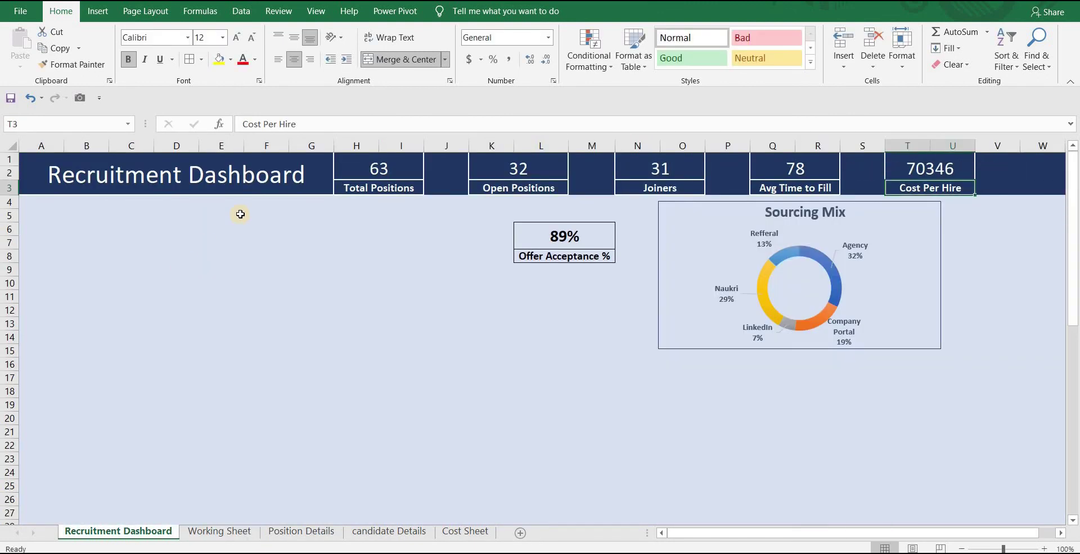